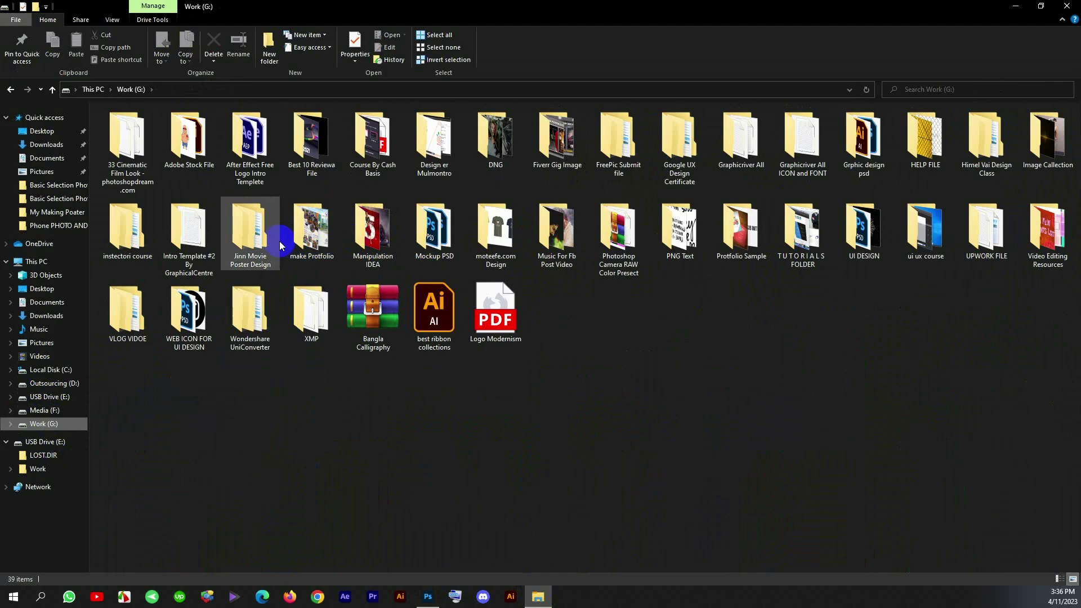
Open photo NCN03534 from Jinn Movie Poster Design > Basic Selection Photo in Photoshop.
double_click(279, 240)
double_click(141, 148)
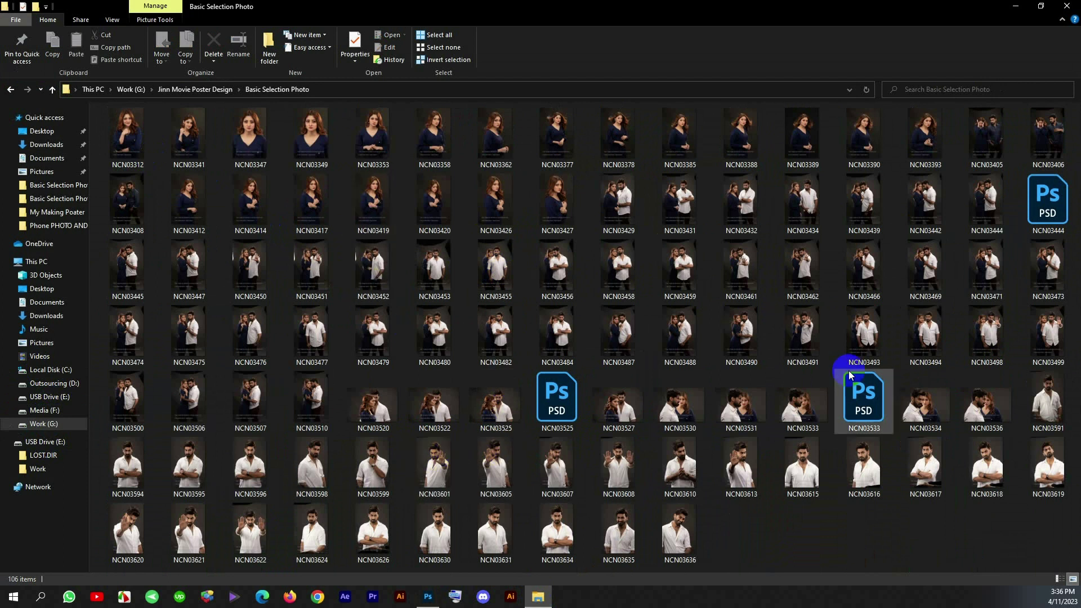
double_click(924, 394)
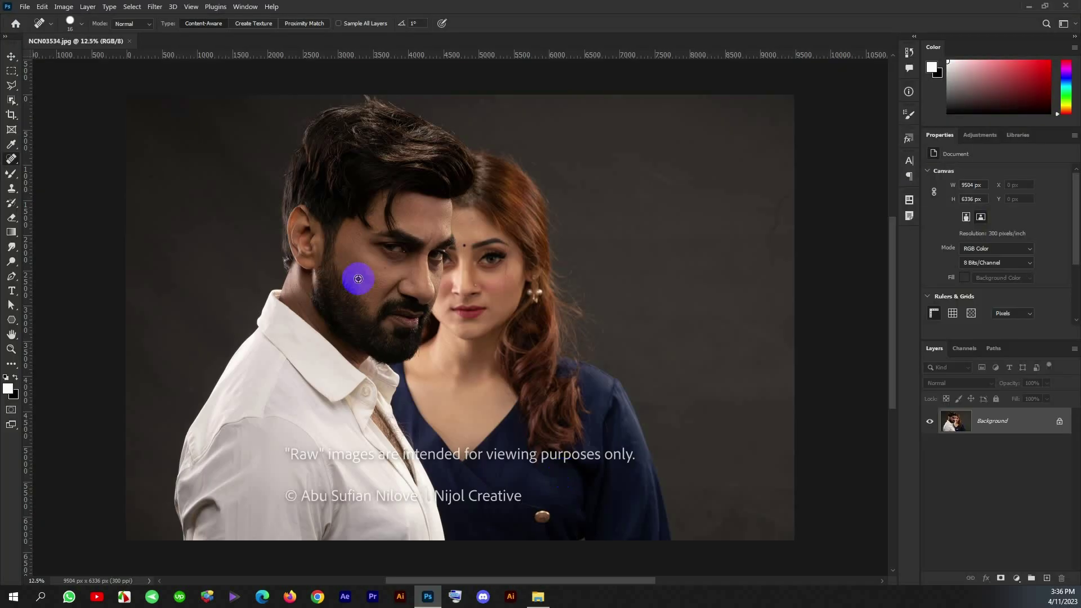
Size the Spot Healing Brush and heal the blemishes along the man's nose bridge.
scroll(394, 271, up, 3)
scroll(438, 267, up, 2)
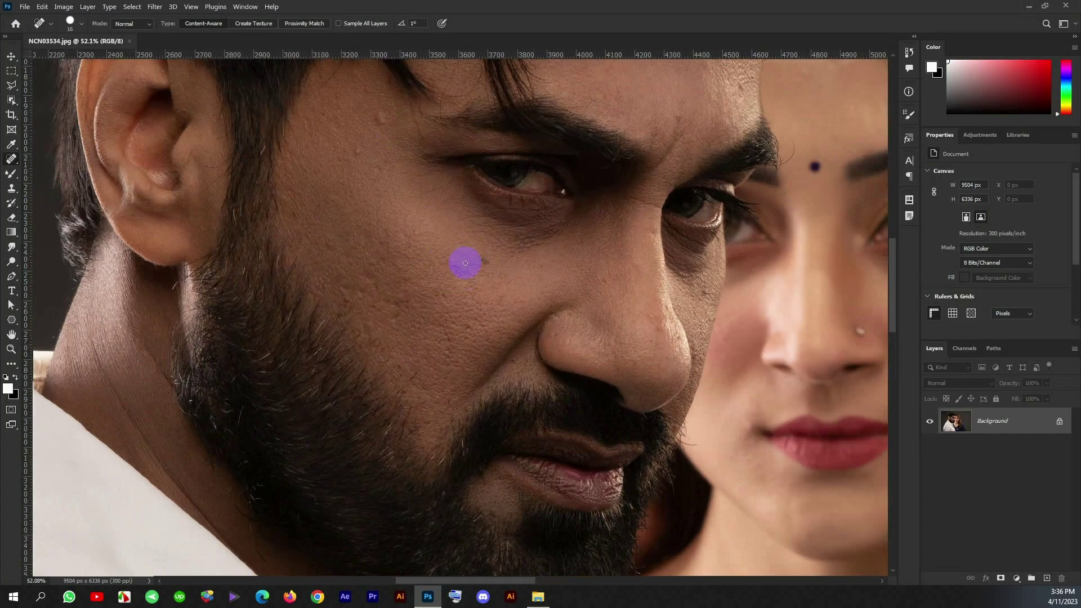
right_click(466, 263)
drag(664, 245, 653, 270)
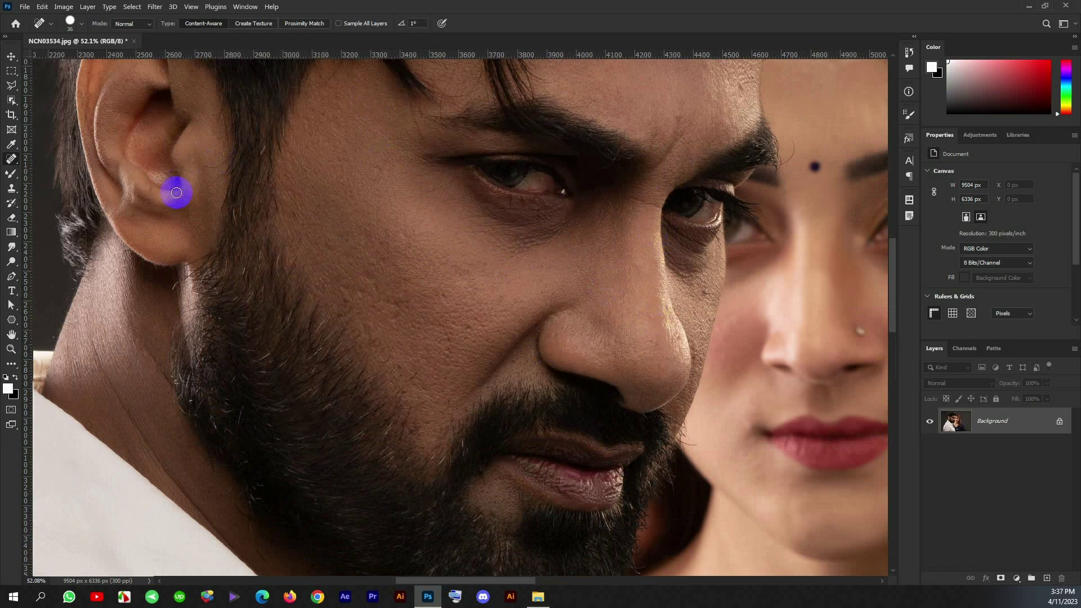
scroll(514, 274, right, 5)
scroll(620, 370, up, 3)
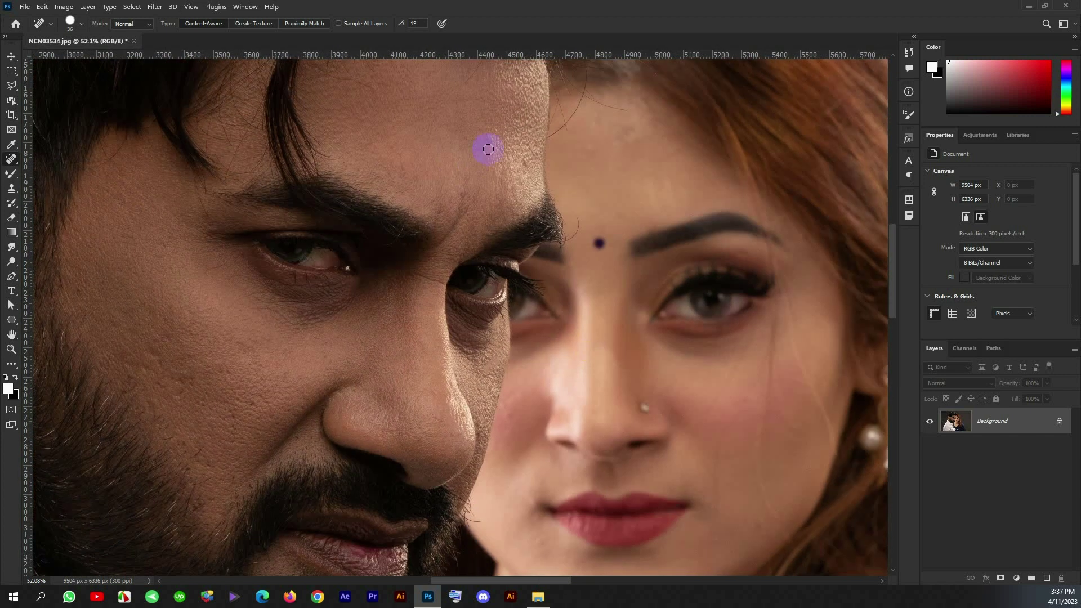
scroll(532, 186, up, 3)
Heal the remaining spots on the man's forehead, cheek and ear.
click(528, 241)
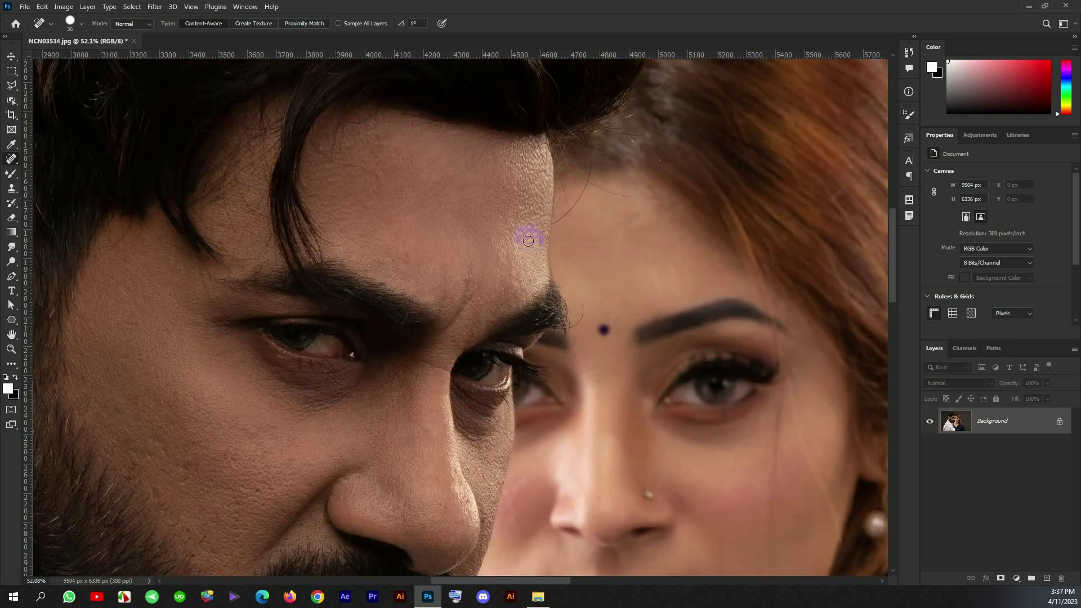
scroll(594, 317, down, 3)
drag(582, 362, 581, 255)
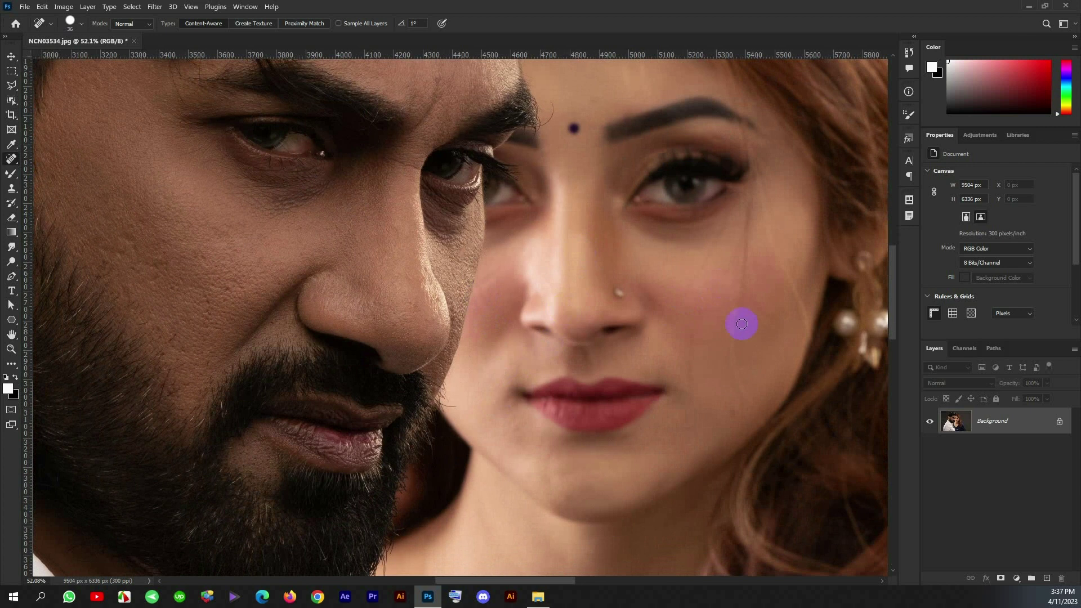
scroll(278, 265, down, 3)
scroll(339, 177, up, 1)
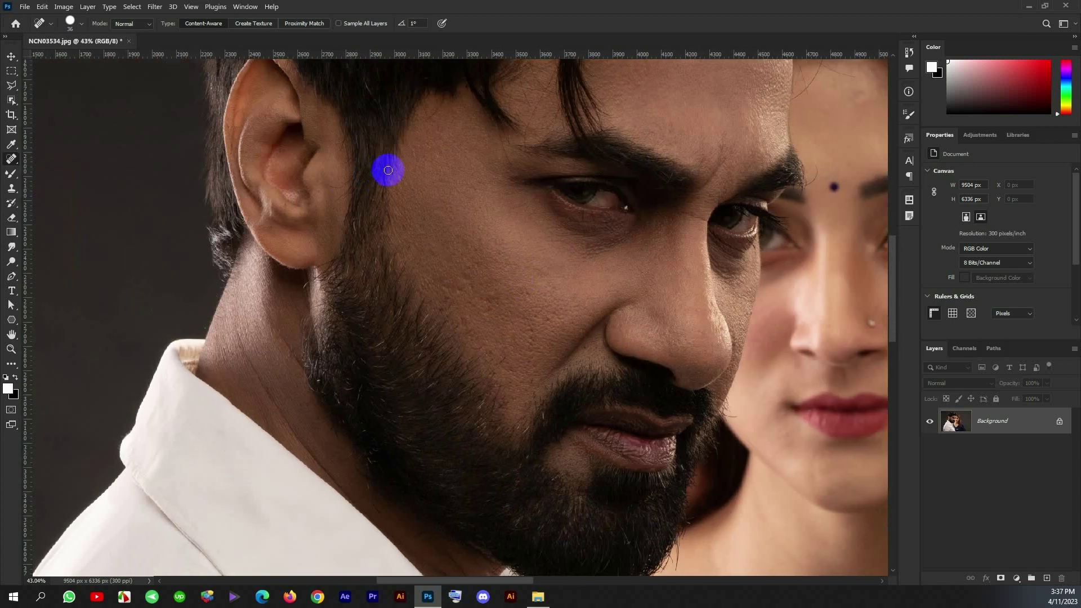
click(398, 236)
scroll(397, 236, down, 3)
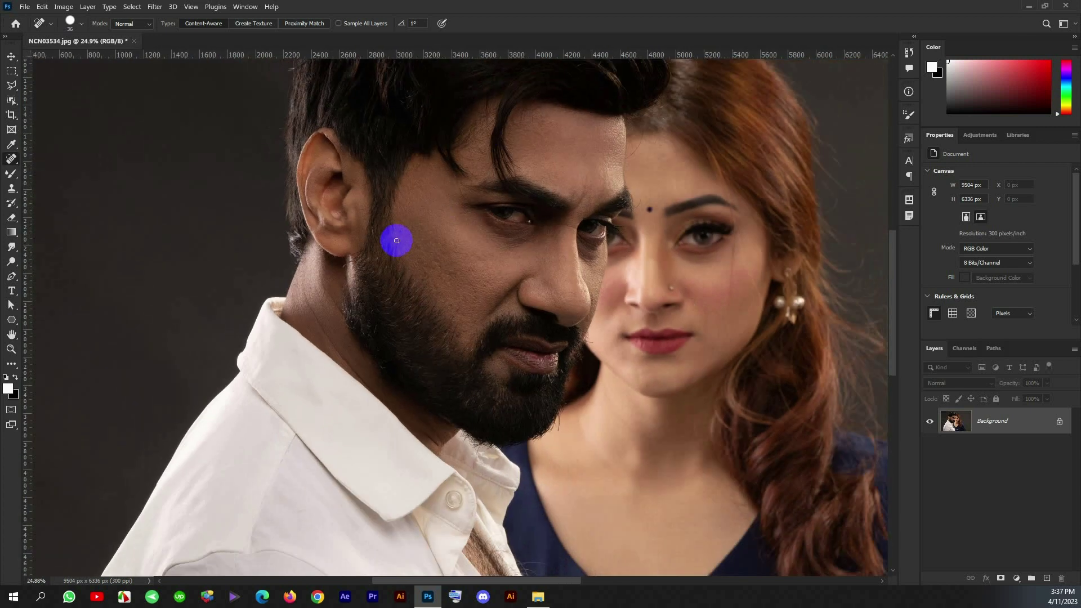
scroll(496, 267, up, 3)
scroll(499, 242, up, 2)
Run Photo-Toolbox SkinFiner, inspect the skin up close, toggle the skin mask and apply it.
click(155, 6)
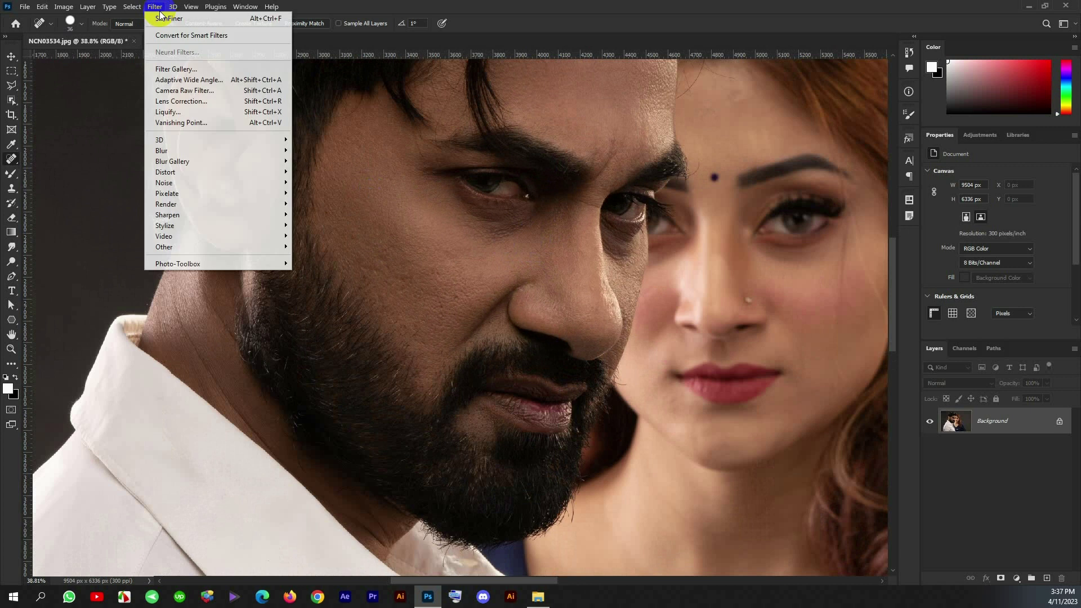
click(191, 265)
click(462, 272)
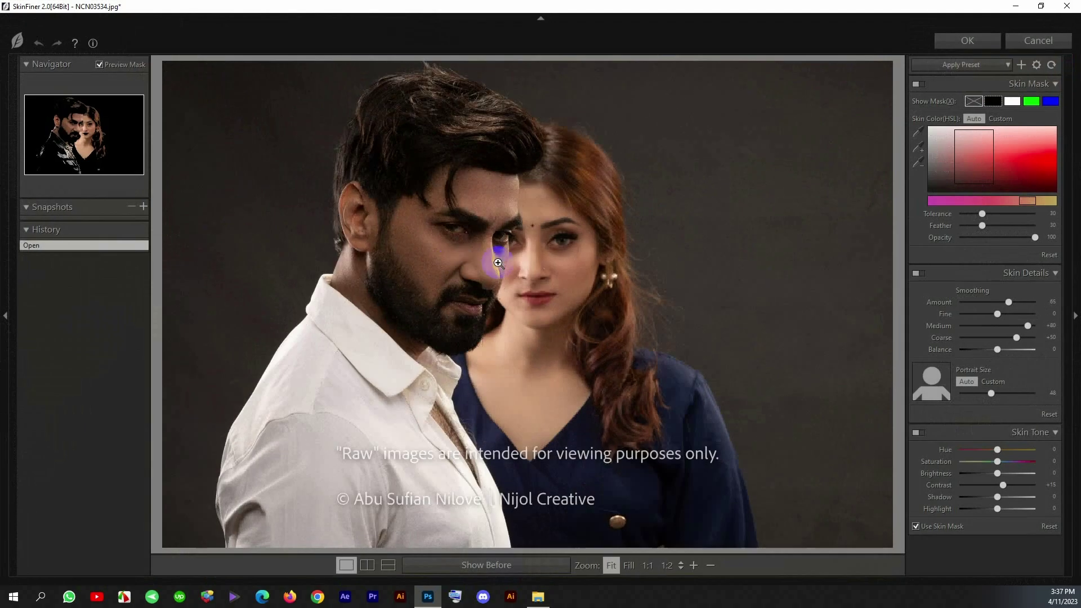
click(482, 262)
click(704, 567)
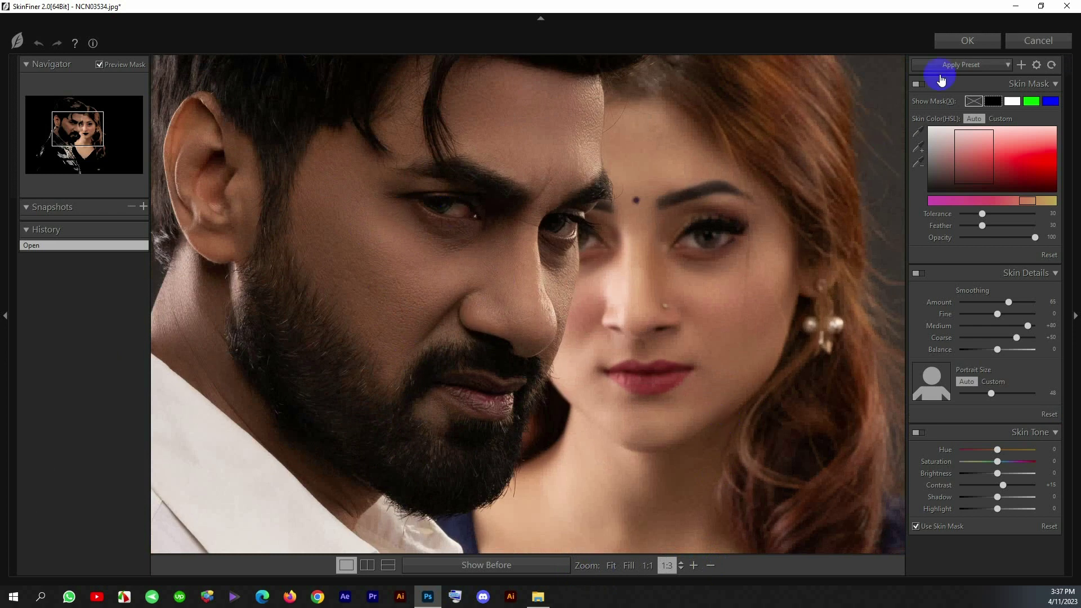
click(916, 84)
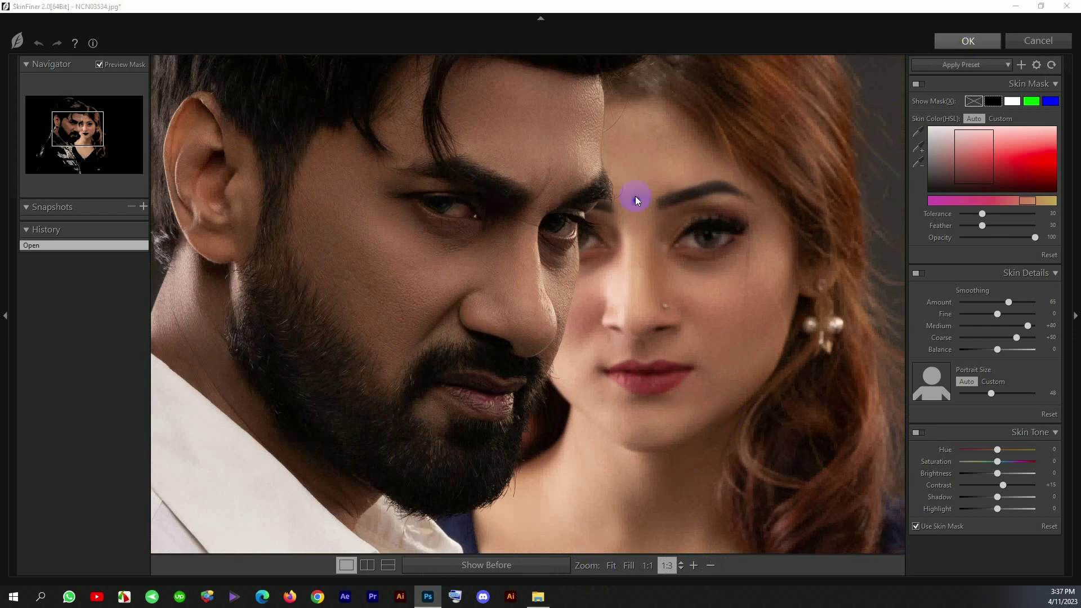
key(Return)
click(636, 200)
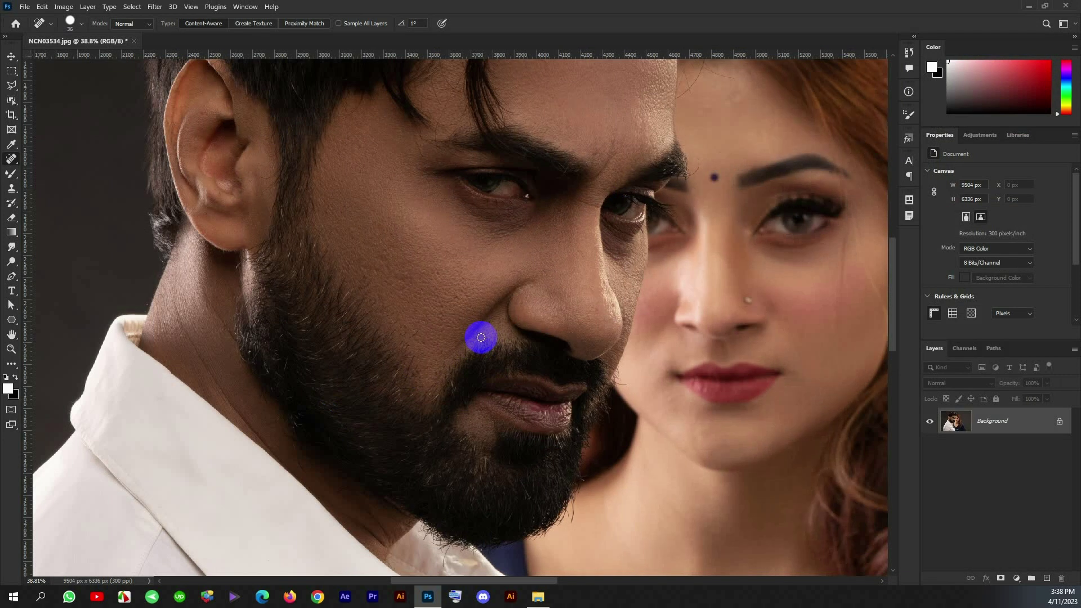
In History, compare the last Spot Healing Brush state with the SkinFiner state, ending on SkinFiner.
click(909, 51)
click(807, 307)
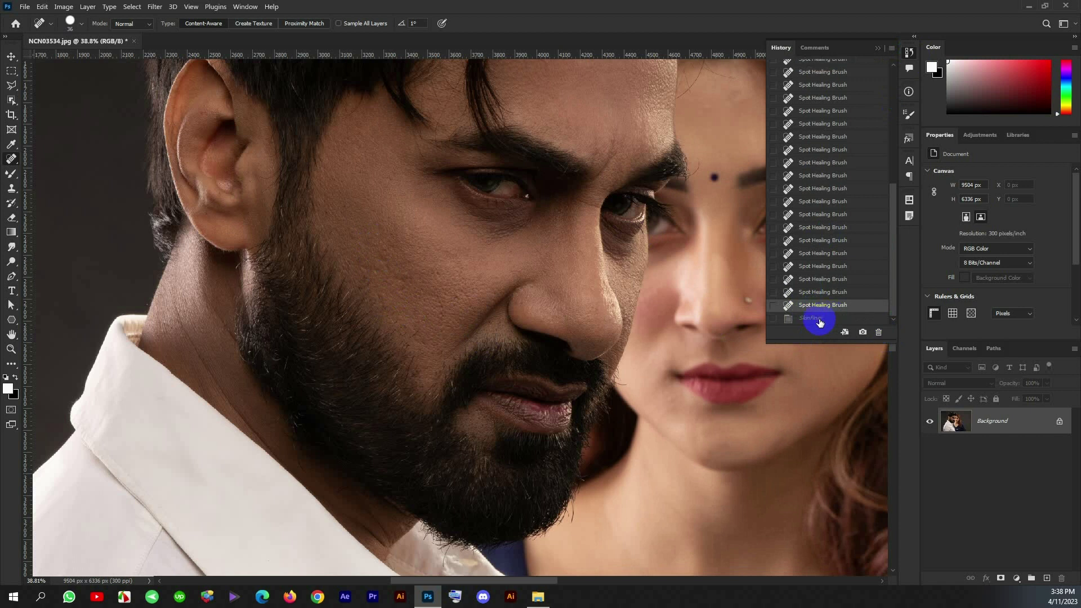
click(820, 319)
scroll(563, 287, down, 3)
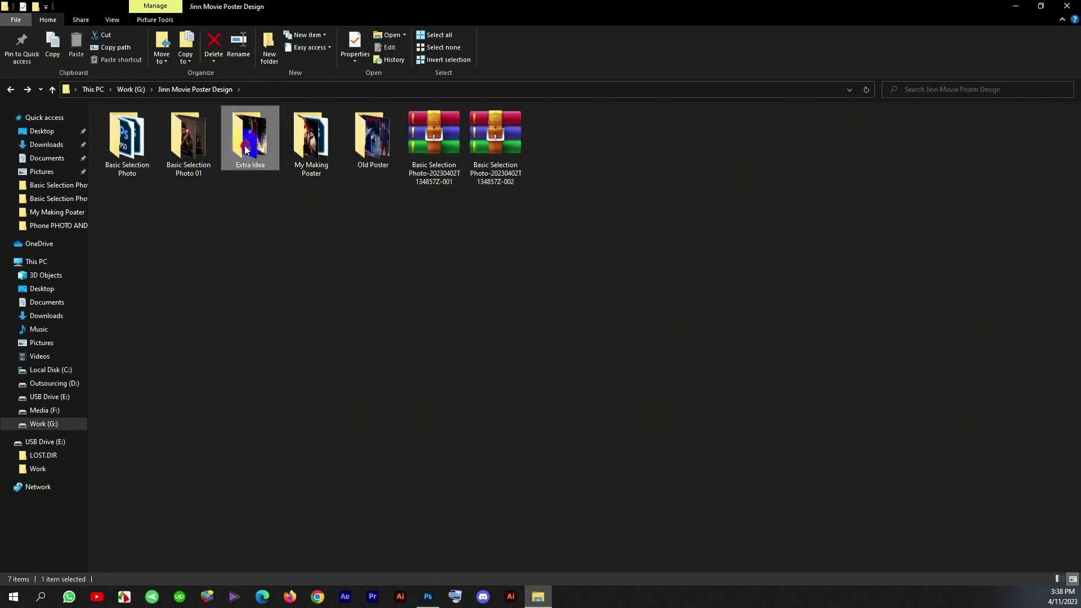
View the Jinn Movei Poster reference images in Photos, advancing to Jinn Movei Poster 02.
double_click(258, 138)
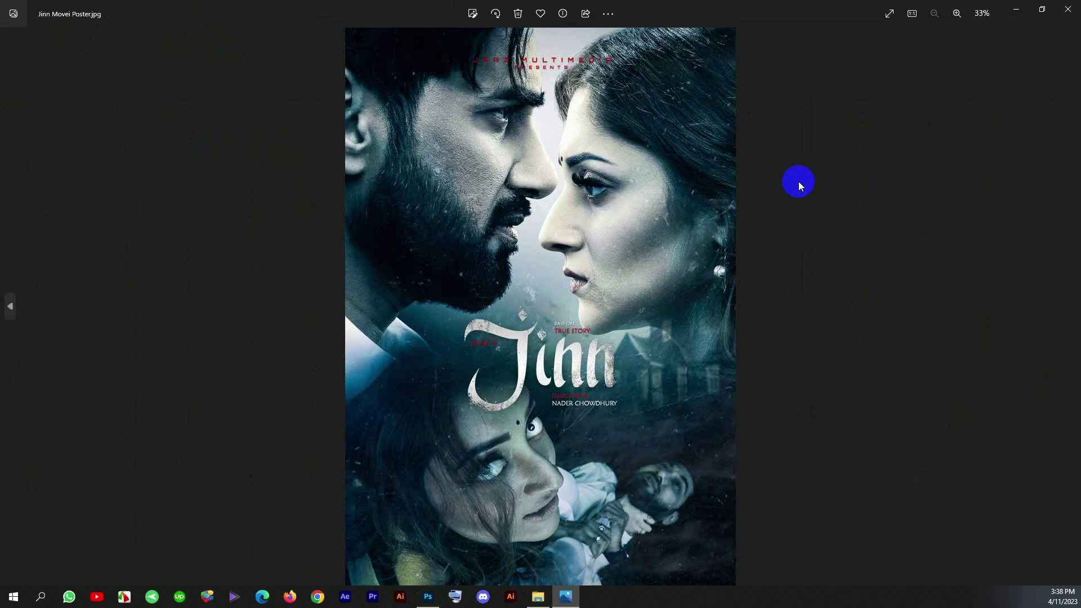
key(Left)
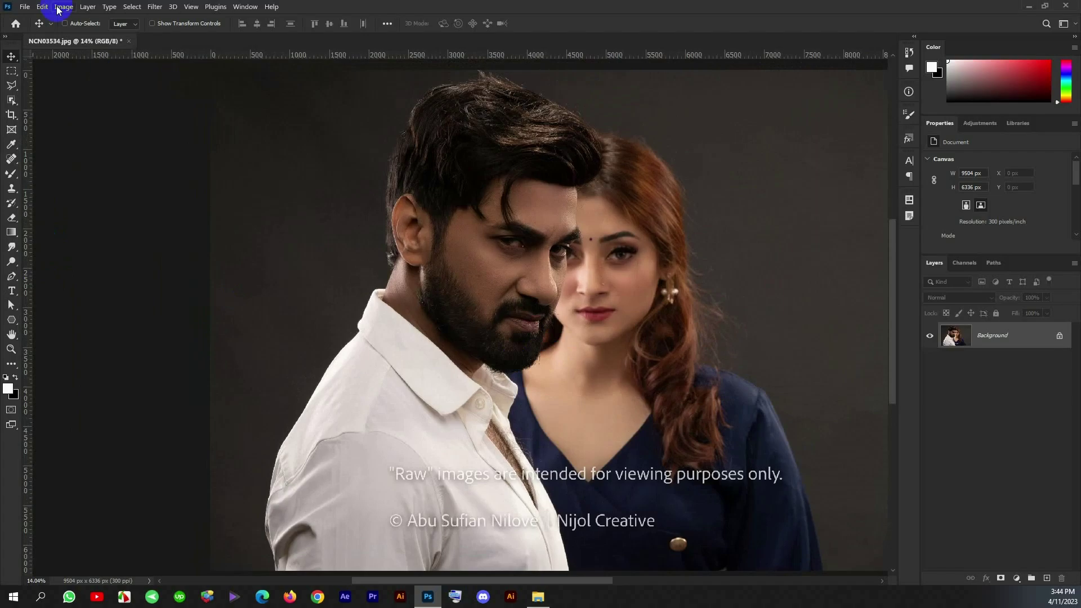
Trace the man's shirt edge up to the shoulder with Pen tool anchor points.
click(25, 7)
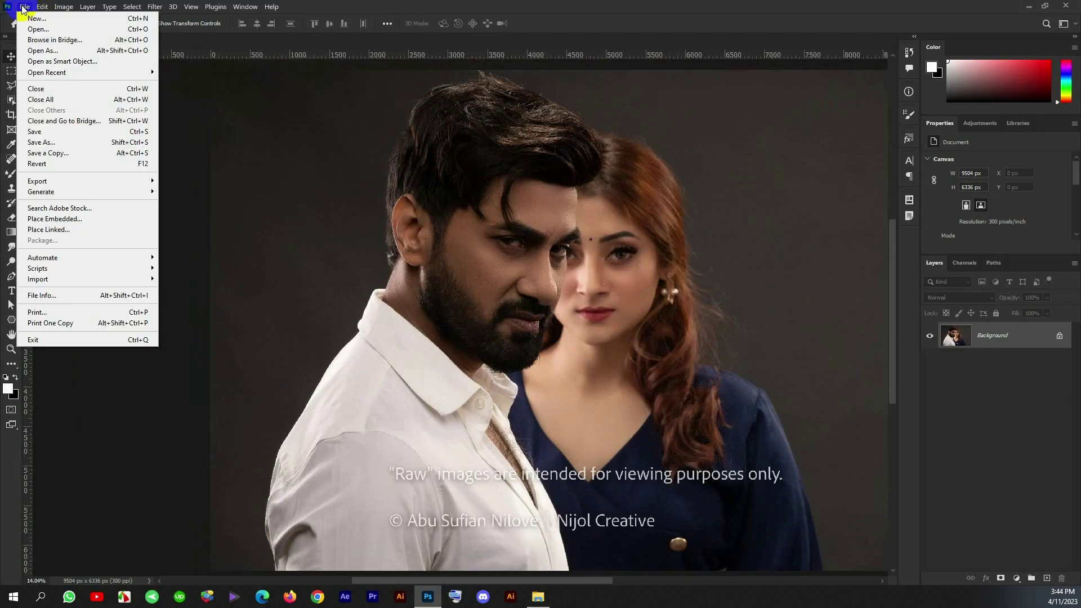
click(507, 157)
click(12, 276)
scroll(278, 447, up, 3)
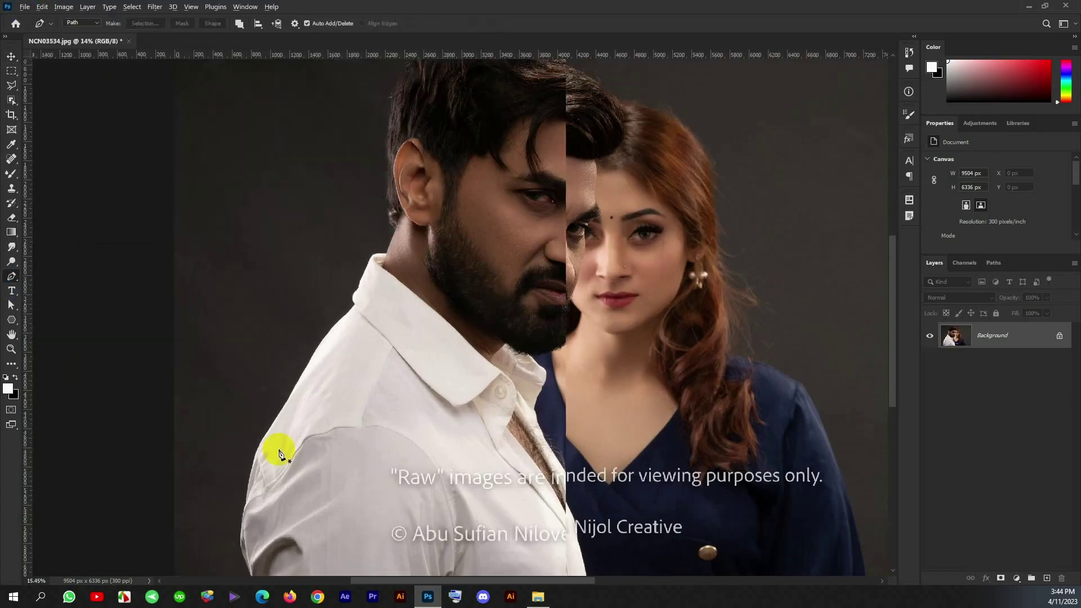
scroll(309, 422, up, 3)
scroll(298, 394, down, 2)
click(236, 442)
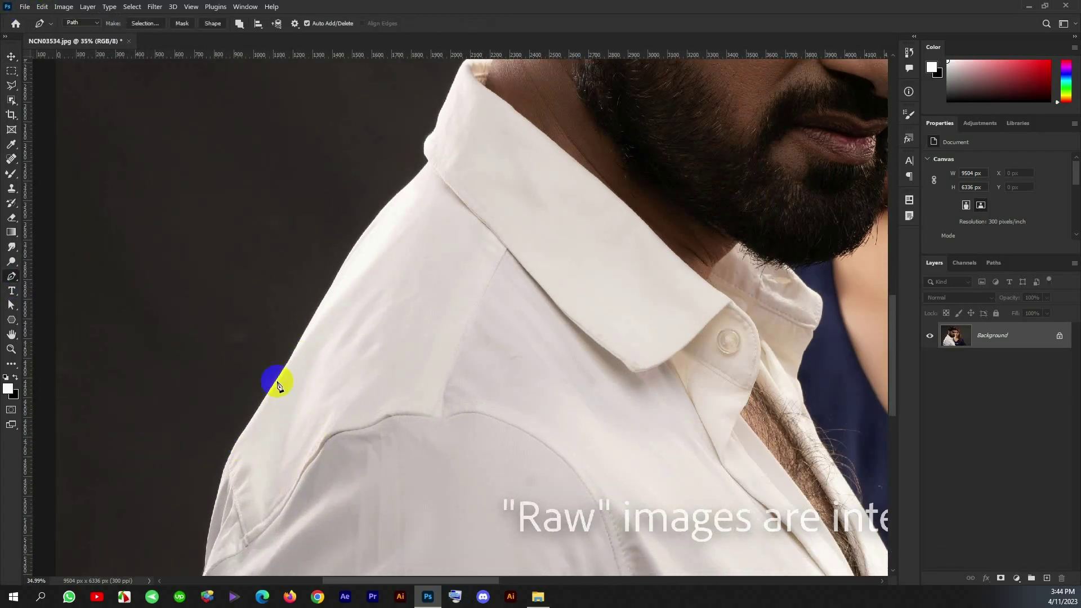
click(309, 325)
click(341, 257)
click(401, 192)
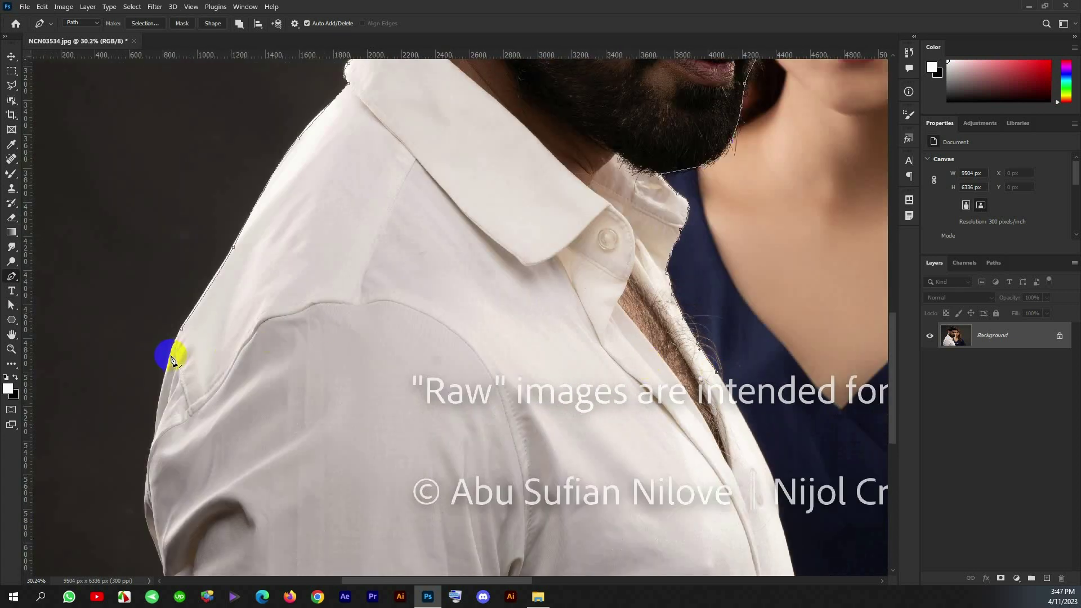
click(172, 360)
scroll(225, 347, down, 2)
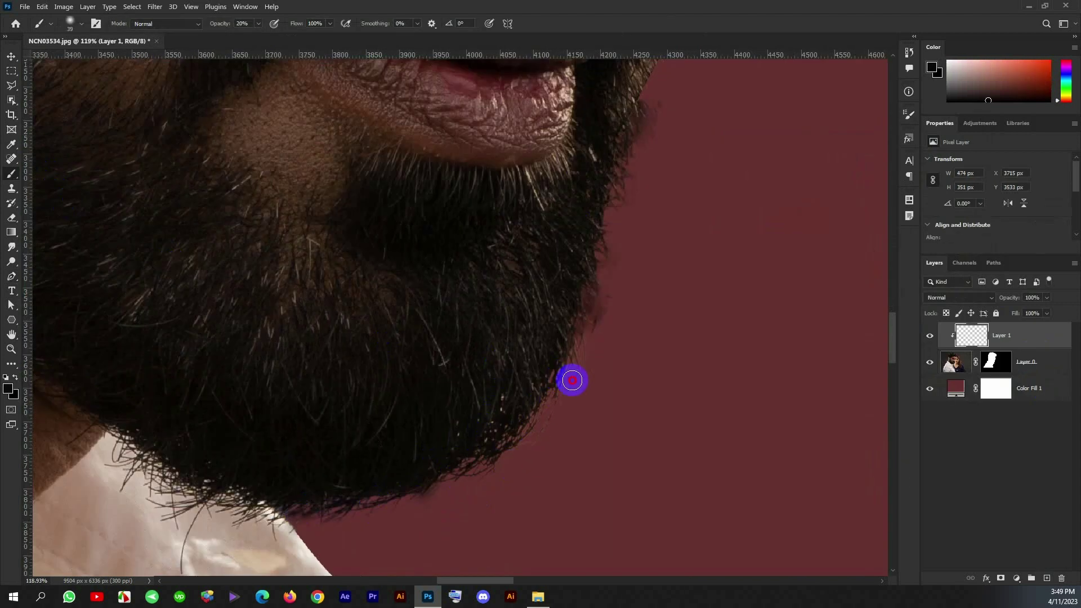
Paint along the man's beard and face edges with an enlarged brush on Layer 1.
right_click(572, 381)
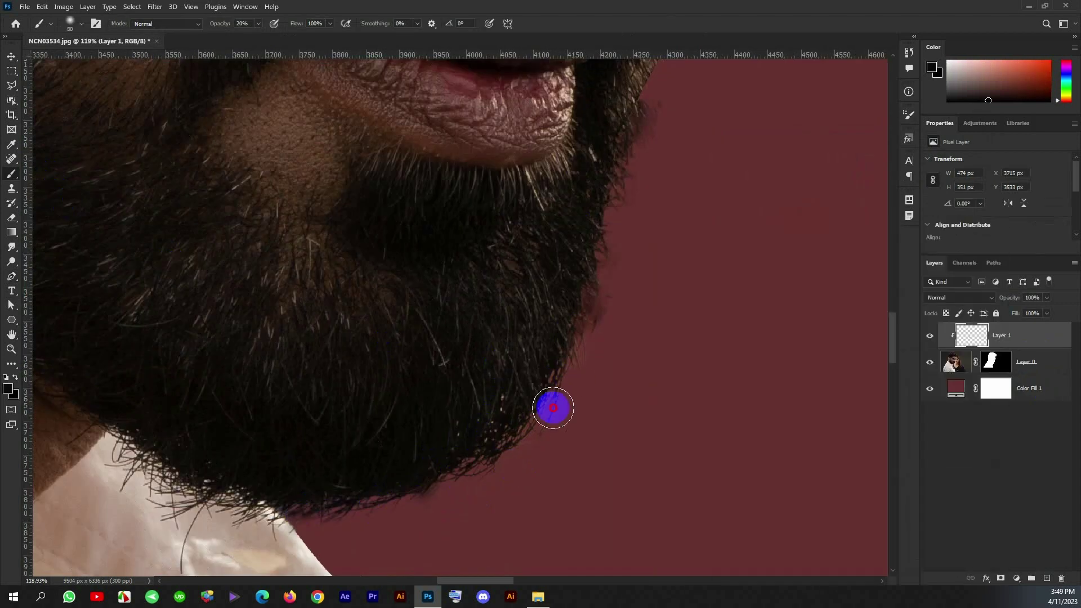
mouse_move(550, 410)
mouse_down()
mouse_move(582, 353)
mouse_move(632, 120)
mouse_up()
scroll(598, 478, up, 5)
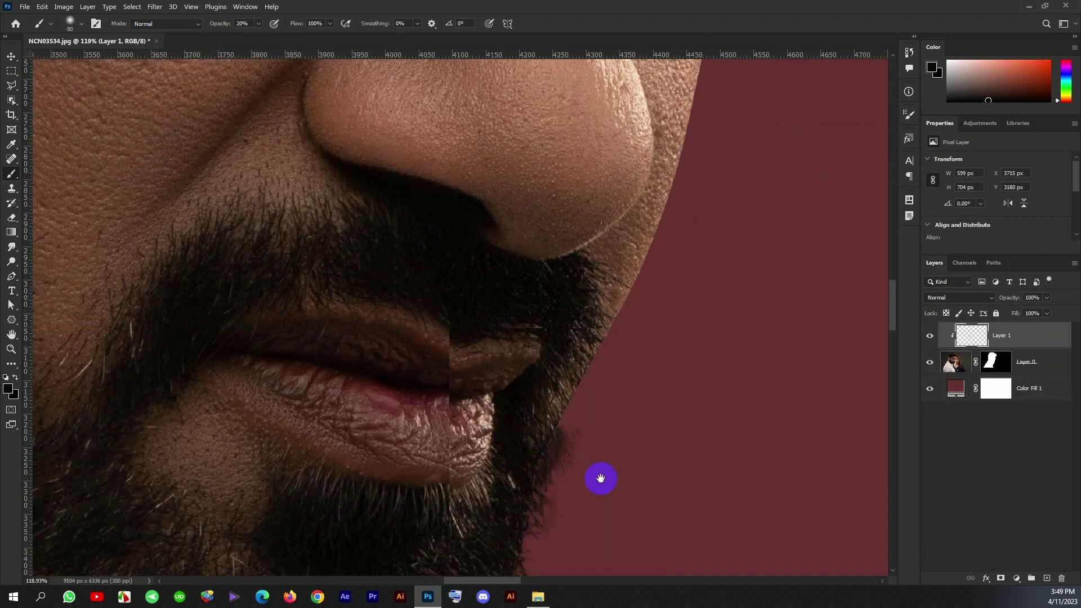
scroll(615, 461, up, 4)
mouse_move(615, 460)
mouse_down()
mouse_move(571, 412)
mouse_move(568, 382)
mouse_move(601, 454)
mouse_move(640, 261)
mouse_move(632, 205)
mouse_up()
scroll(647, 285, up, 4)
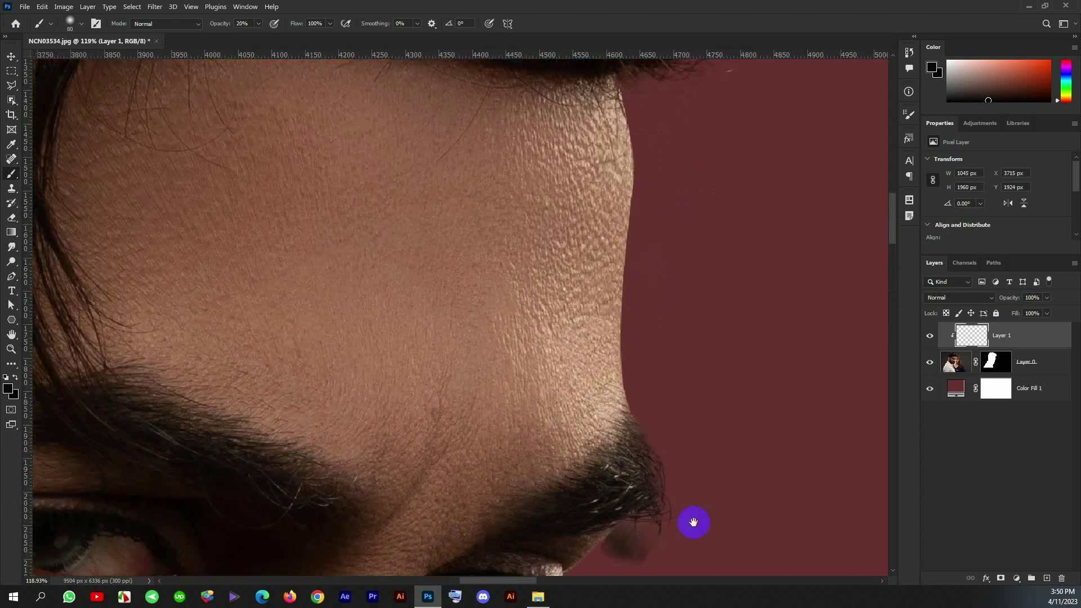
scroll(691, 519, up, 4)
drag(657, 355, 617, 330)
Paint along the top and left edges of the man's hair.
scroll(789, 219, up, 2)
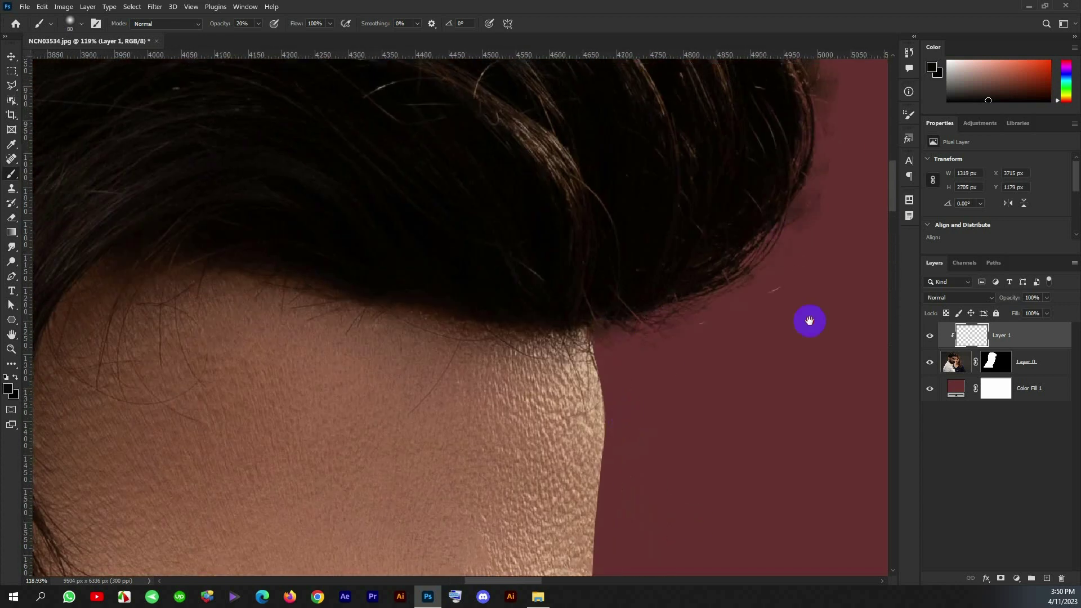
scroll(808, 319, up, 4)
drag(801, 363, 790, 225)
scroll(789, 225, up, 4)
scroll(648, 282, up, 3)
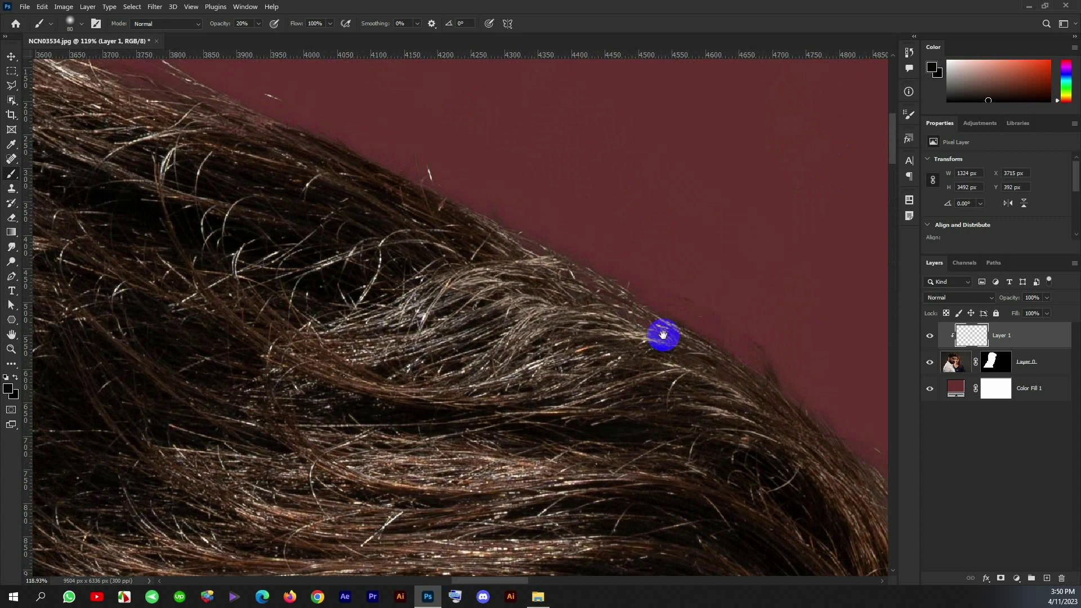
drag(661, 337, 478, 181)
scroll(394, 277, down, 2)
drag(393, 277, 524, 226)
right_click(523, 225)
drag(555, 246, 569, 246)
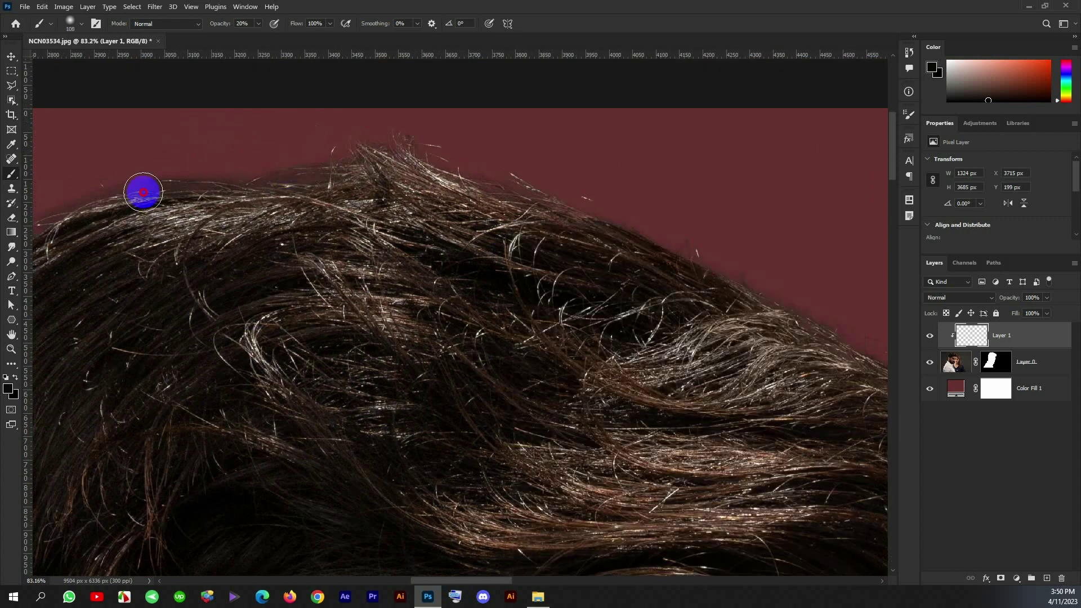
mouse_move(145, 196)
mouse_down()
mouse_move(343, 135)
mouse_move(513, 170)
mouse_up()
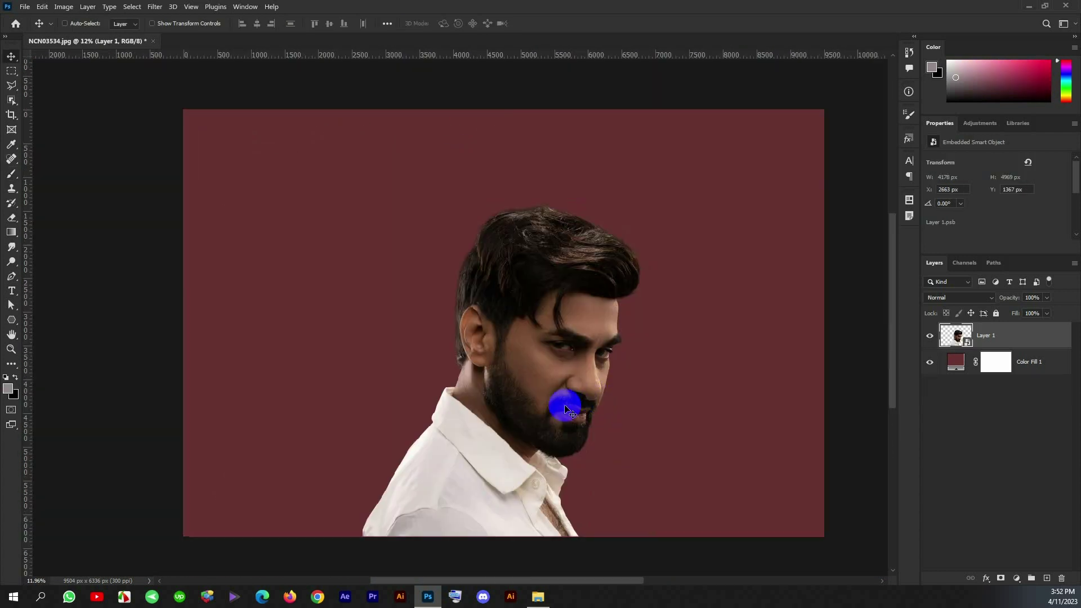
Create a 7 × 10 inch, 300 ppi document and fill its Background with black.
click(25, 7)
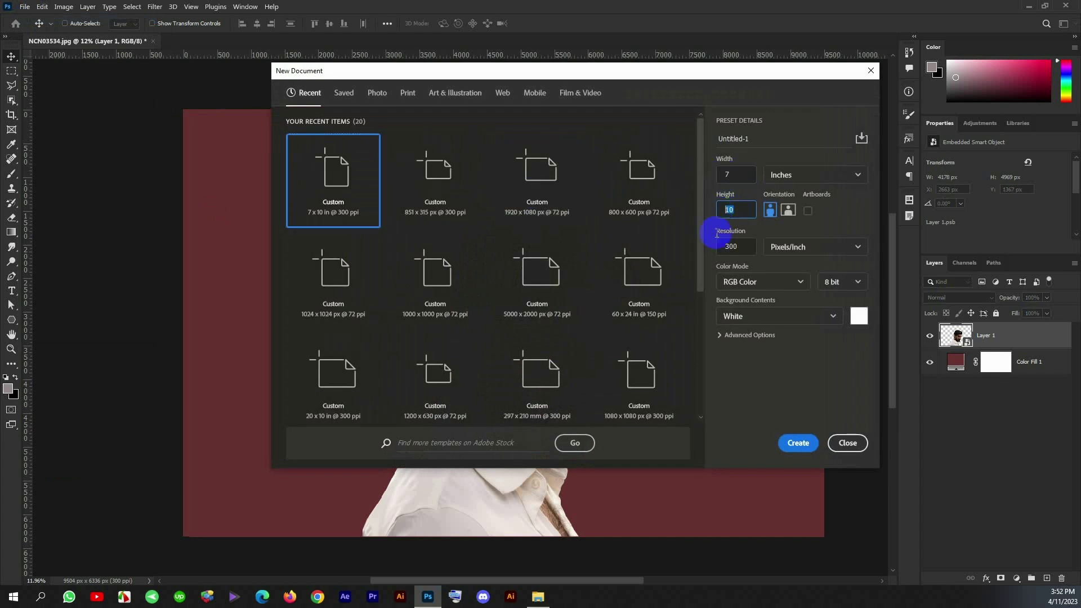
click(798, 443)
key(ctrl+BackSpace)
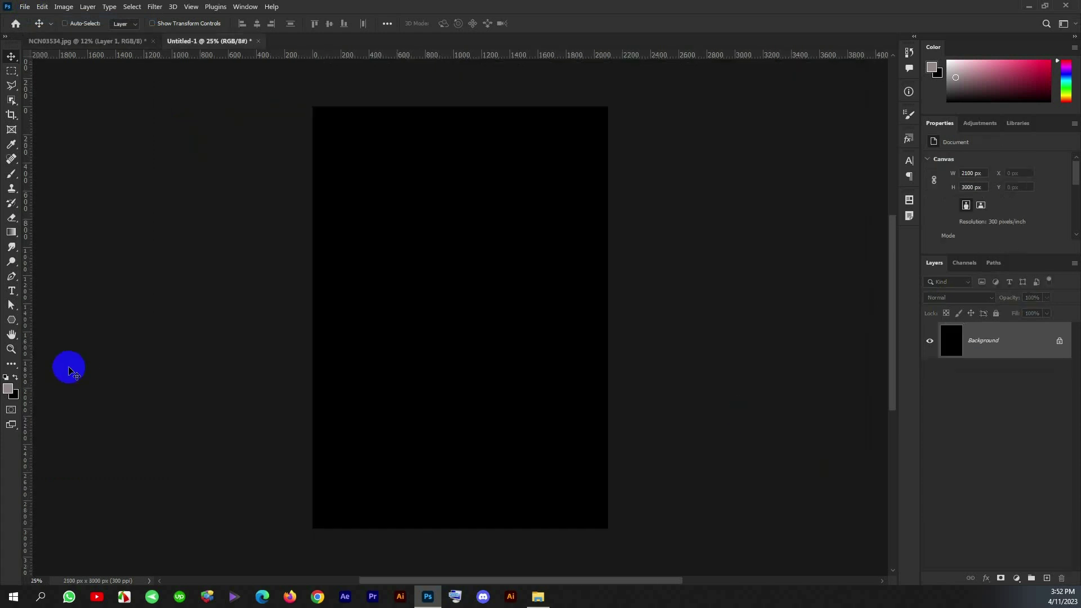
Place the pink neon corridor photo in the poster, scaled up to cover the canvas.
click(538, 597)
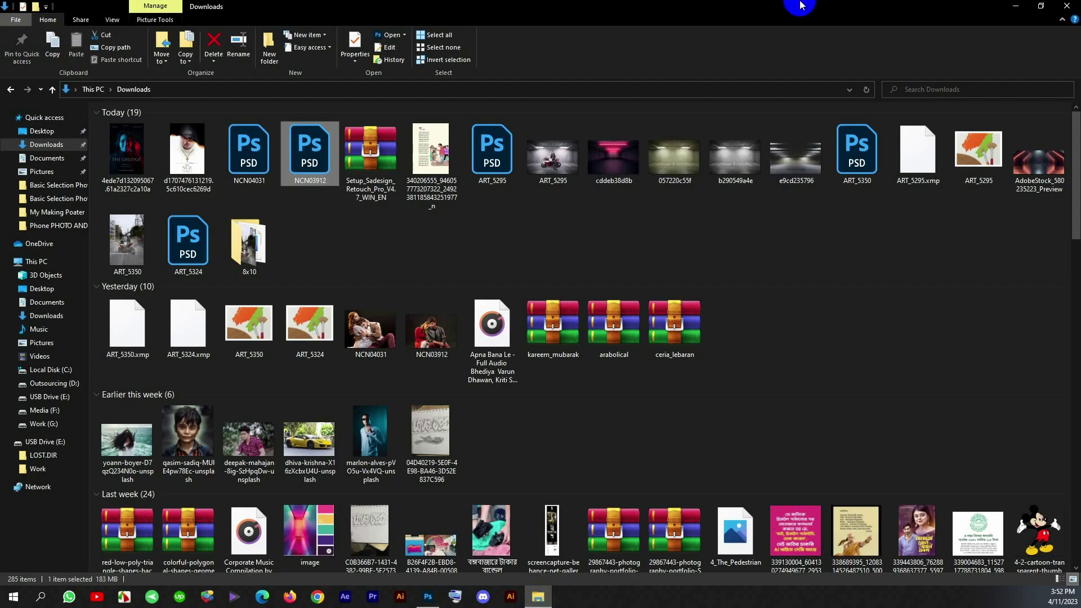
click(1001, 494)
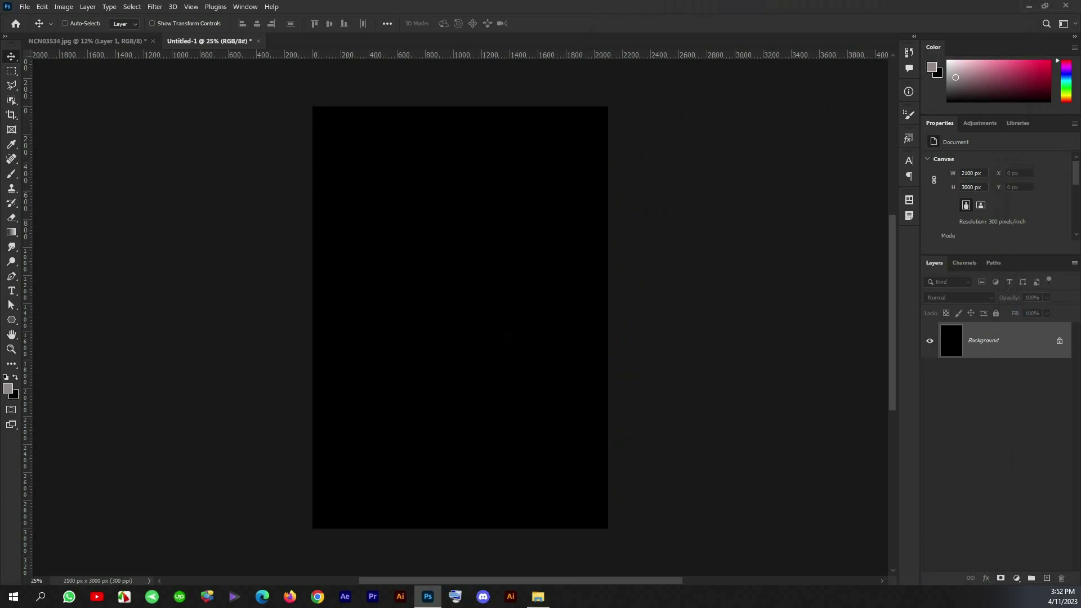
drag(830, 242, 507, 181)
drag(459, 221, 476, 100)
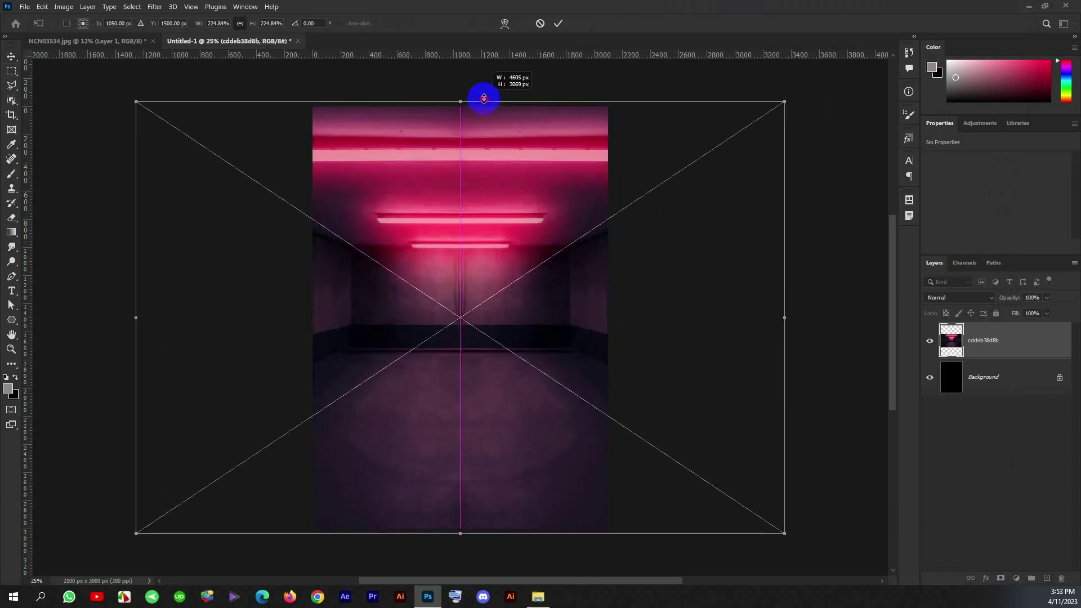
click(561, 26)
Gaussian-blur the corridor layer about 156 px and lower its opacity to 30%.
click(155, 6)
click(332, 198)
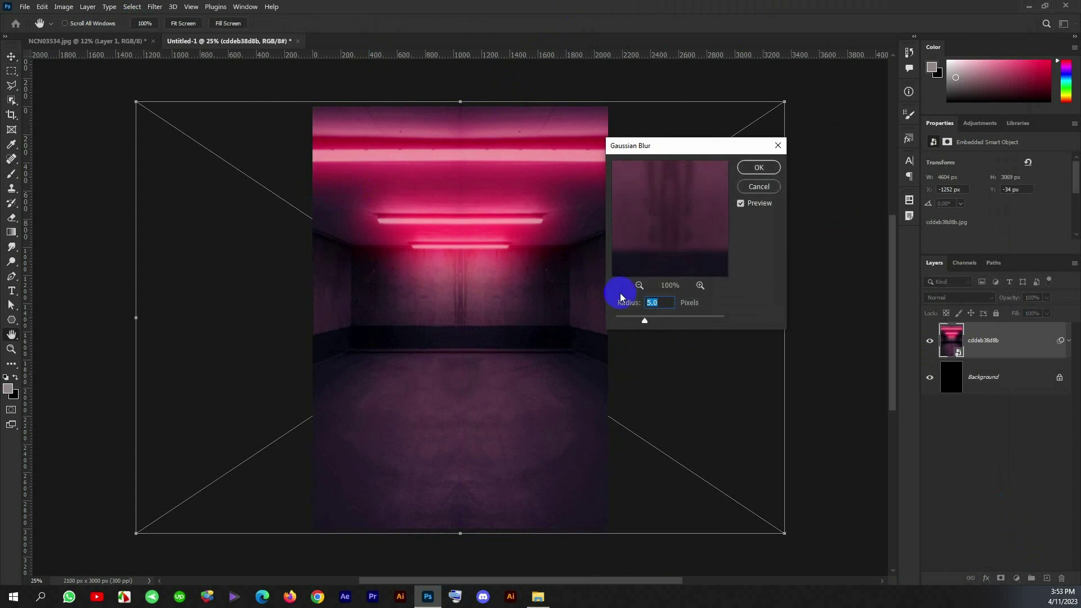
drag(645, 320, 696, 323)
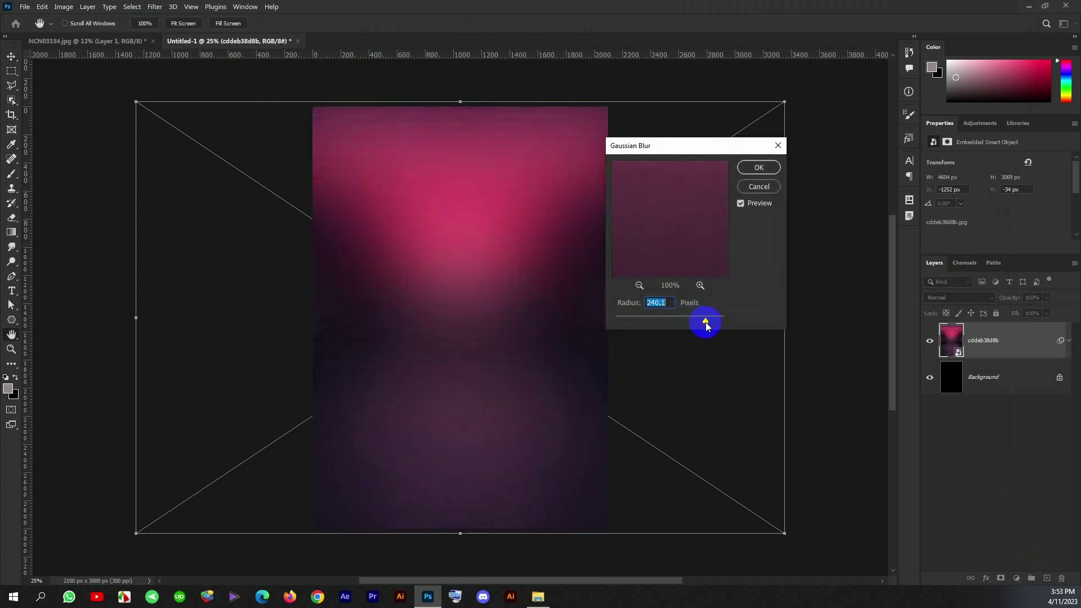
key(Return)
click(954, 298)
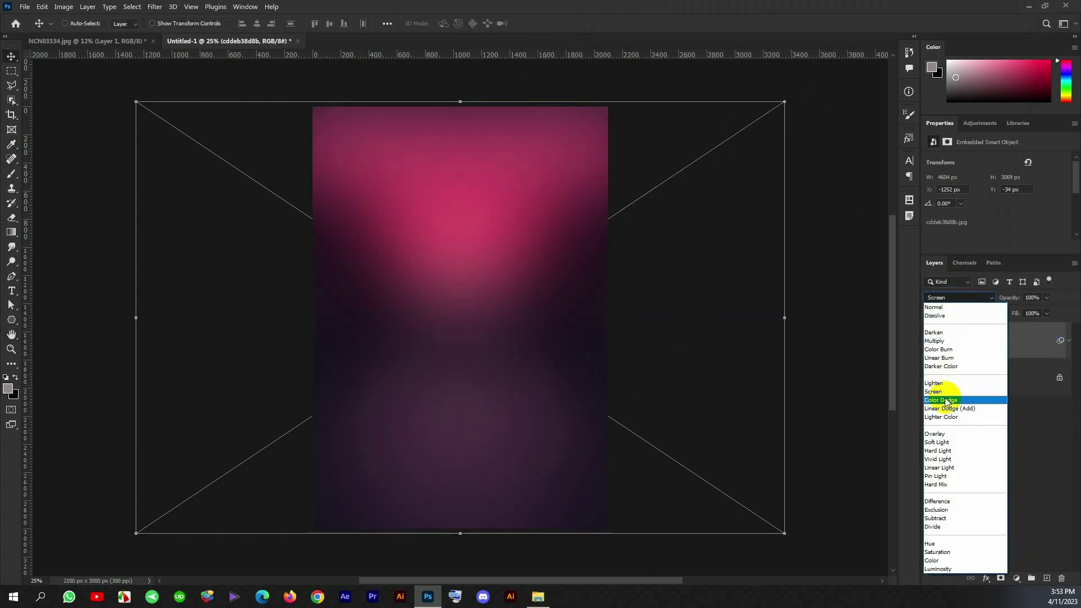
key(Escape)
drag(1015, 304, 972, 293)
Add a Black & White adjustment layer above the blurred corridor backdrop.
click(1016, 579)
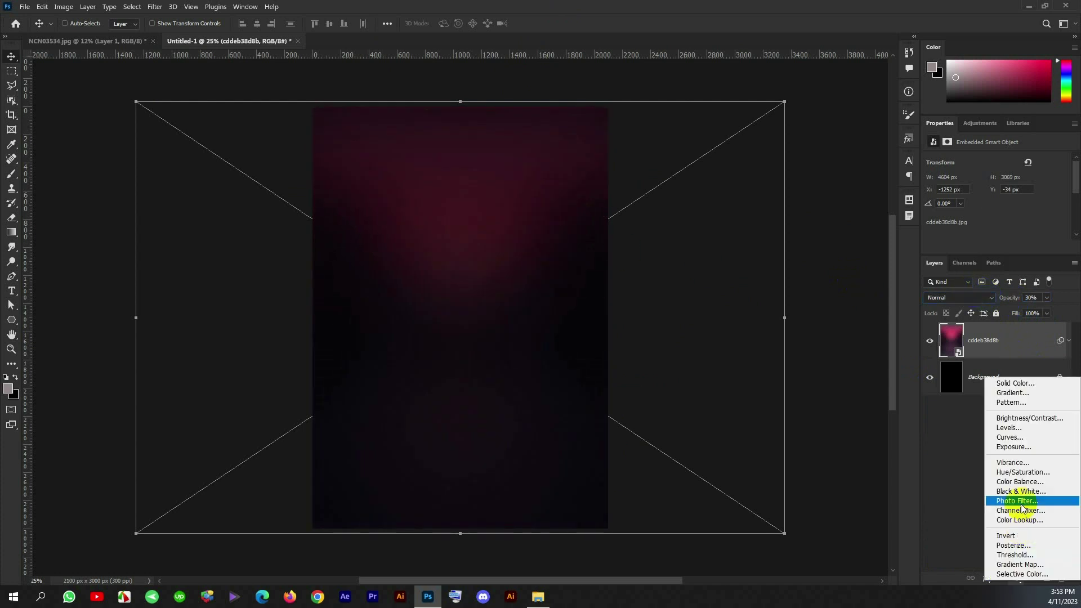
click(1013, 490)
scroll(584, 297, up, 1)
scroll(584, 298, down, 1)
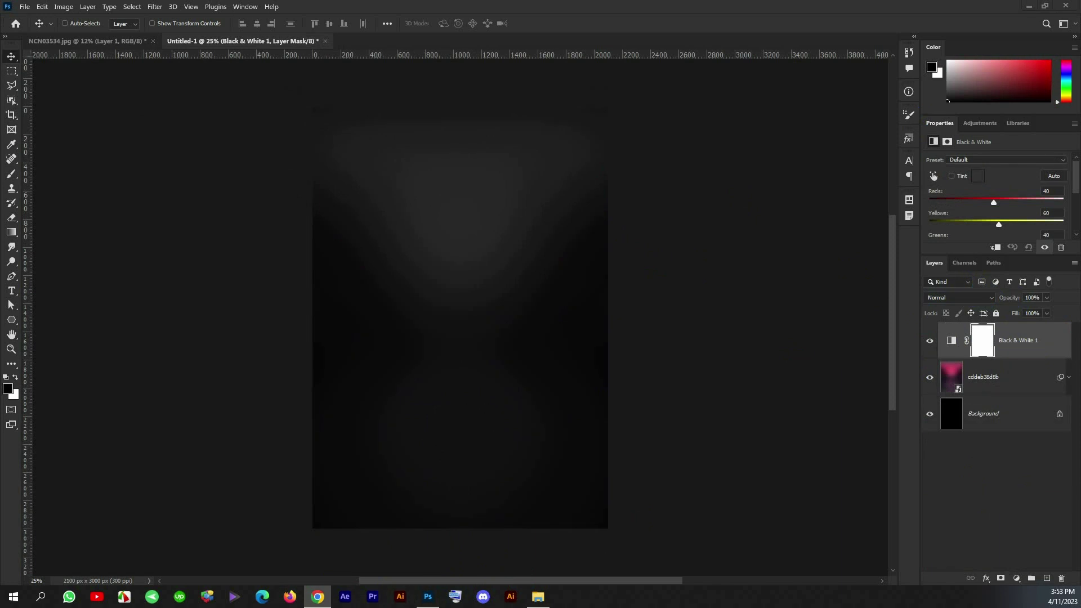
Search Google Images for 'grange noise background' and scroll through the results.
click(317, 596)
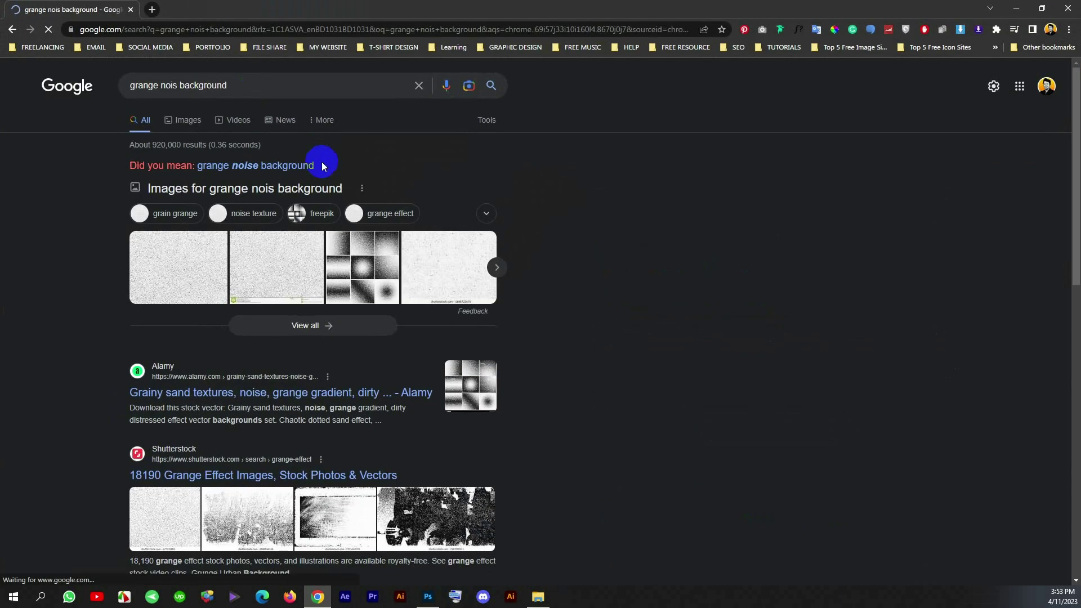
click(261, 168)
click(193, 116)
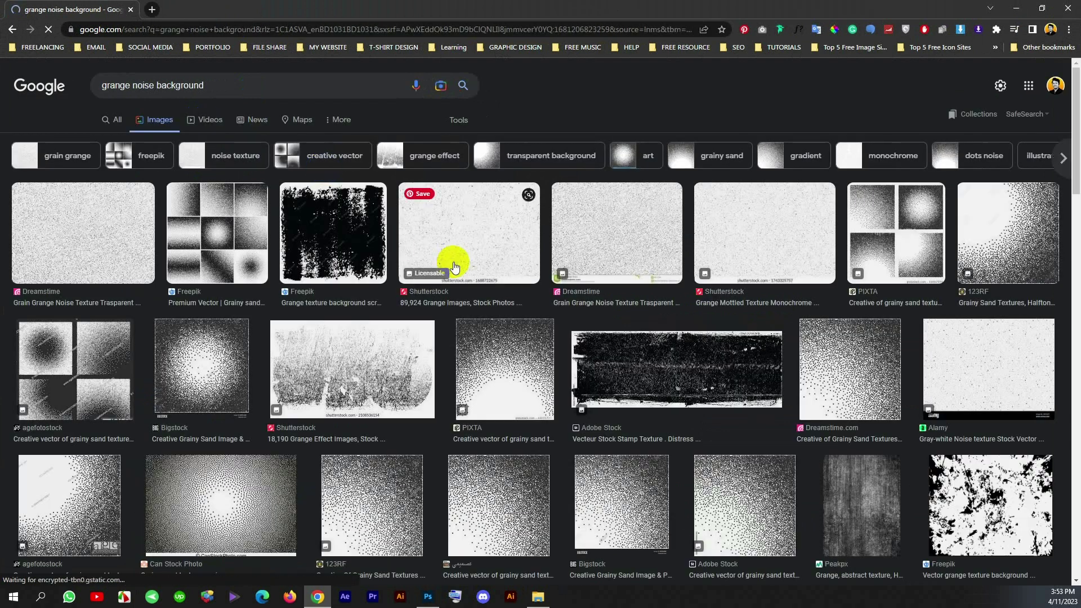
scroll(446, 264, down, 5)
scroll(448, 262, down, 6)
scroll(450, 260, down, 7)
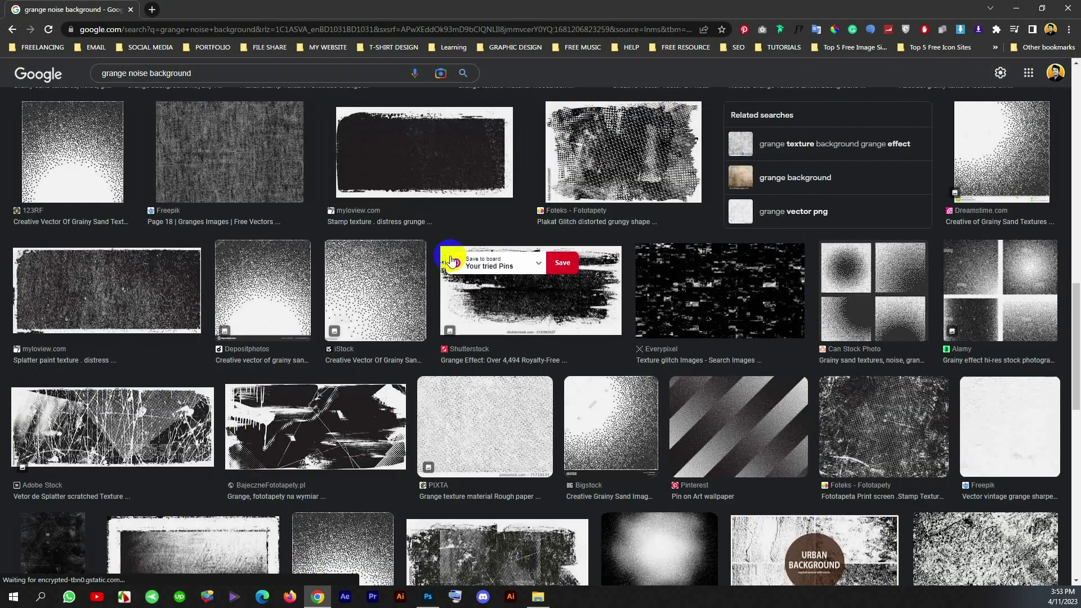
scroll(484, 290, down, 6)
scroll(493, 293, down, 3)
scroll(488, 295, down, 3)
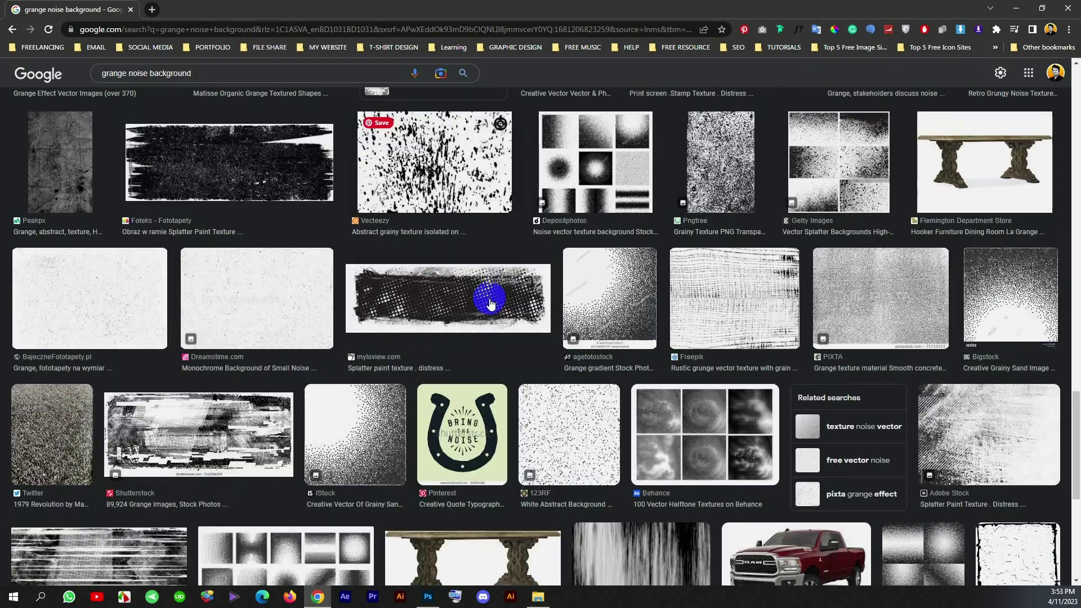
scroll(489, 301, down, 4)
scroll(485, 296, down, 3)
scroll(485, 293, up, 4)
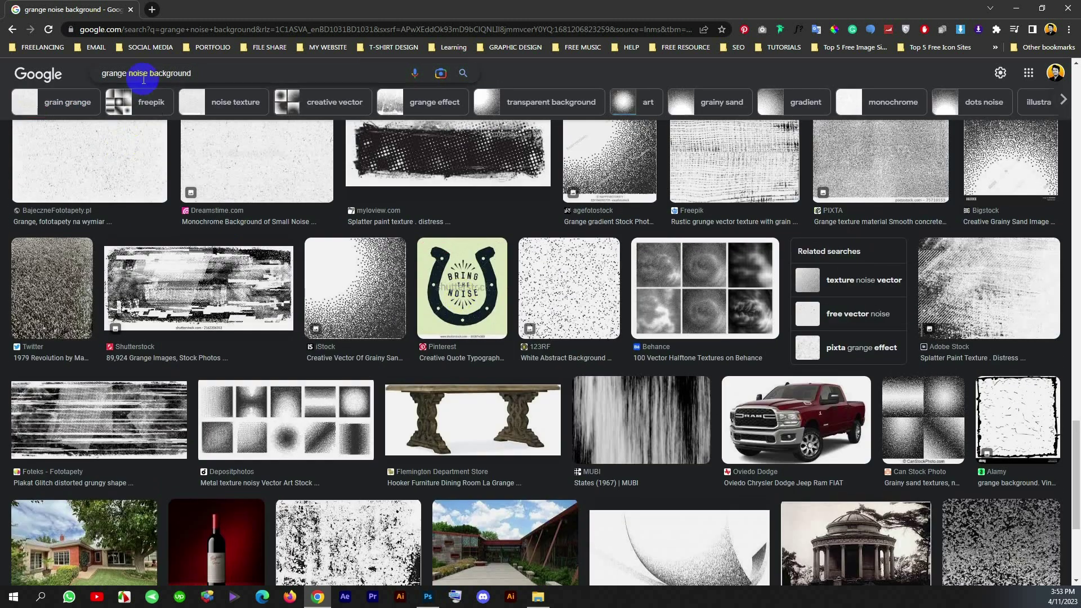
Narrow the image search to 'grange background' by dropping the word noise.
double_click(142, 74)
key(BackSpace)
key(Return)
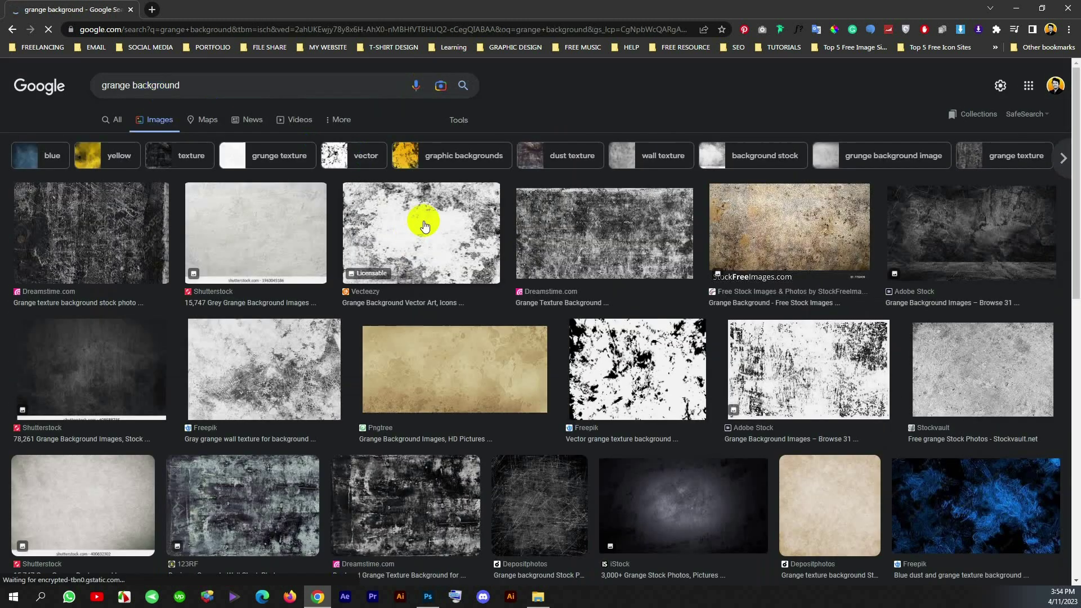
scroll(525, 260, down, 3)
scroll(525, 260, down, 4)
scroll(623, 206, up, 2)
Open the dark iStock grunge image in a new tab and copy it.
click(242, 374)
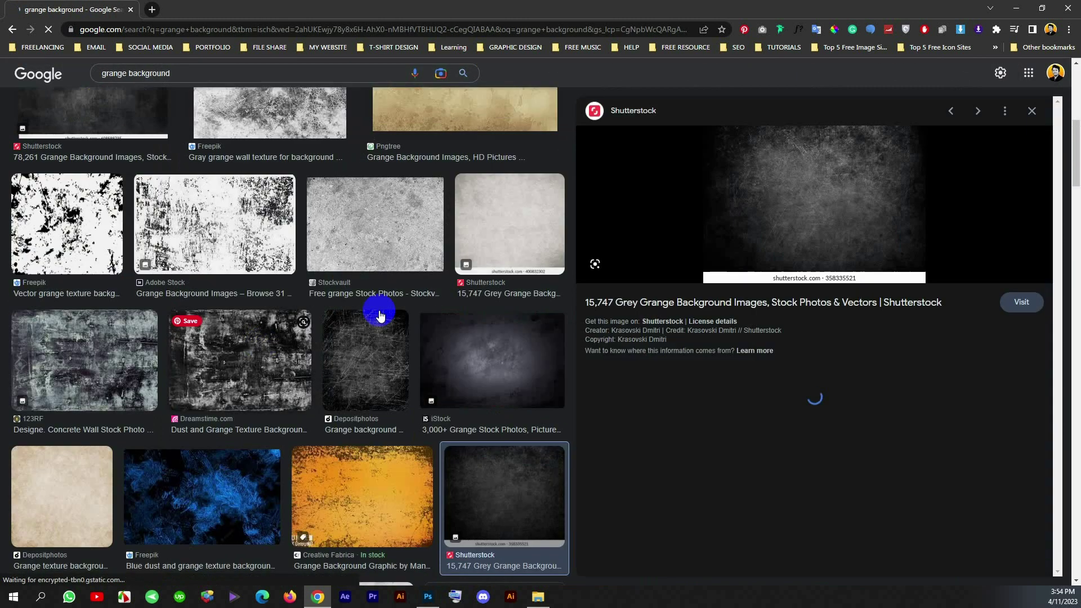
click(774, 301)
click(640, 261)
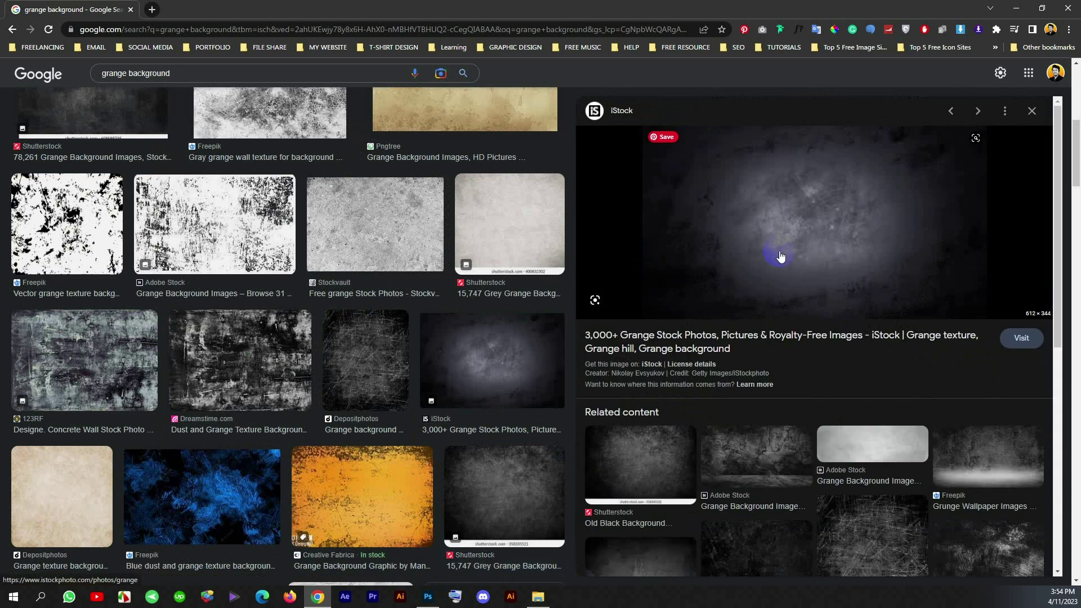
right_click(843, 233)
click(879, 355)
click(206, 10)
right_click(563, 323)
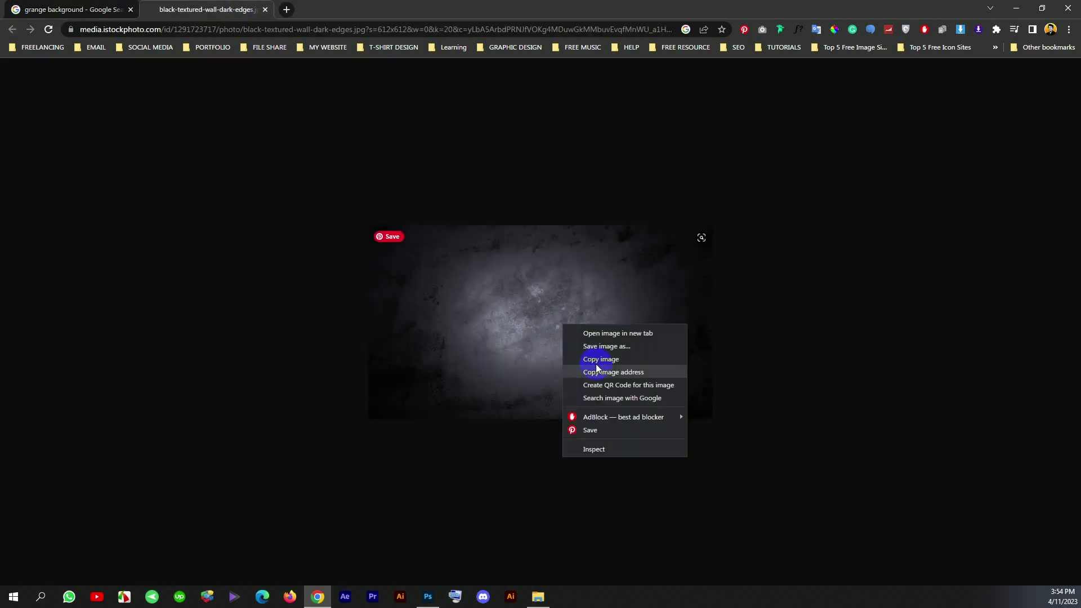
click(407, 518)
Paste the grunge texture into the poster, rotate it 90° to fill the canvas, and set it to Color Dodge.
click(428, 597)
key(ctrl+v)
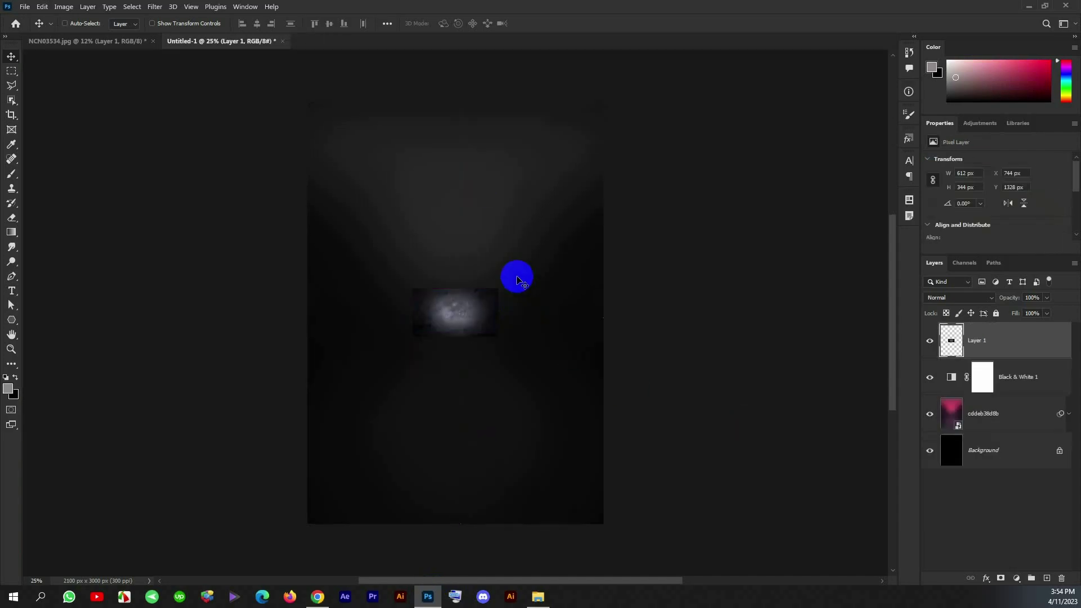
key(ctrl+t)
mouse_move(517, 278)
mouse_down()
mouse_move(476, 430)
mouse_move(475, 353)
mouse_move(353, 185)
mouse_move(524, 394)
mouse_move(602, 519)
mouse_up()
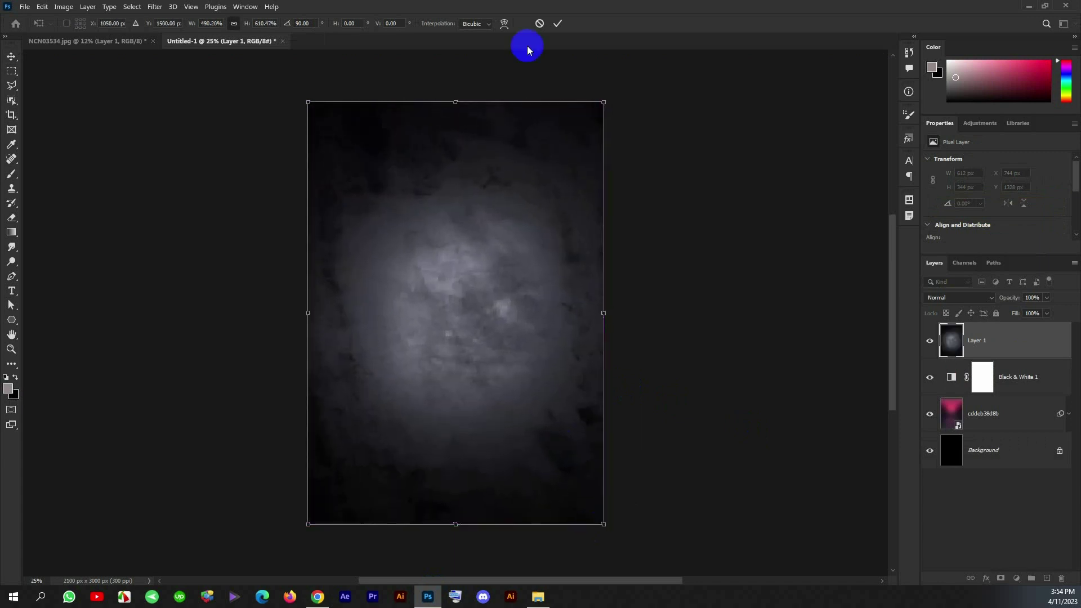
click(557, 23)
click(959, 297)
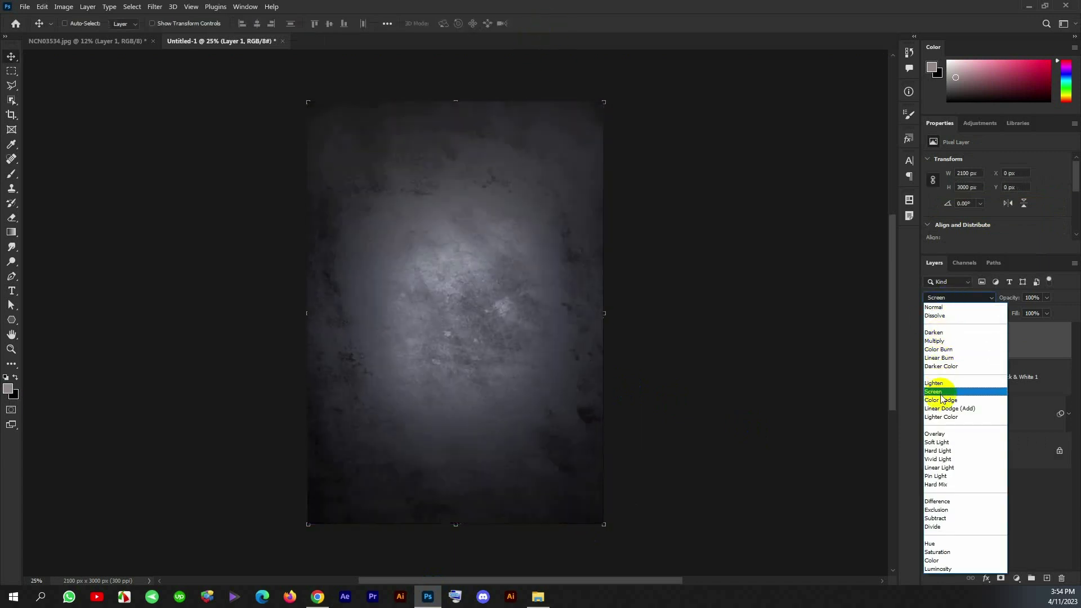
click(941, 401)
Rasterize the blurred pink corridor layer and enlarge it to about 169%.
click(1064, 410)
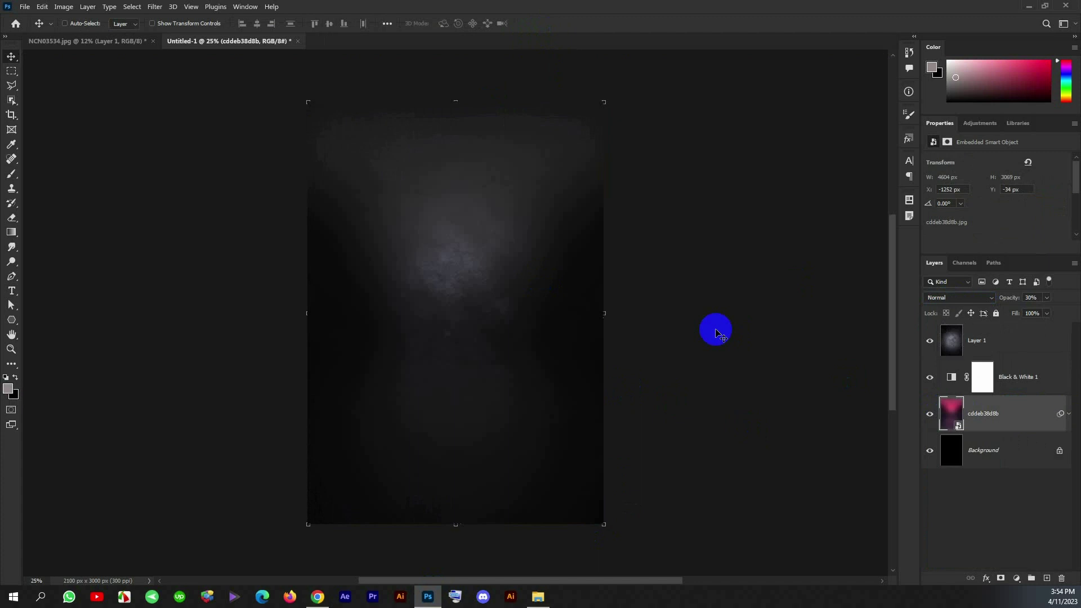
scroll(479, 256, down, 3)
drag(479, 255, 478, 251)
key(ctrl+t)
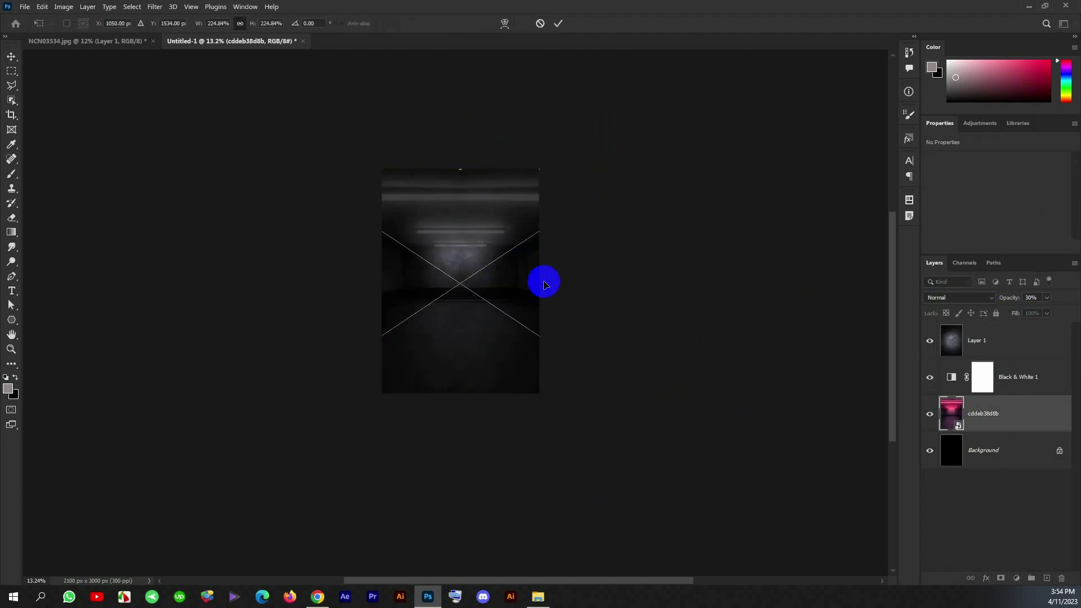
click(539, 25)
right_click(1000, 414)
click(1000, 400)
key(ctrl+t)
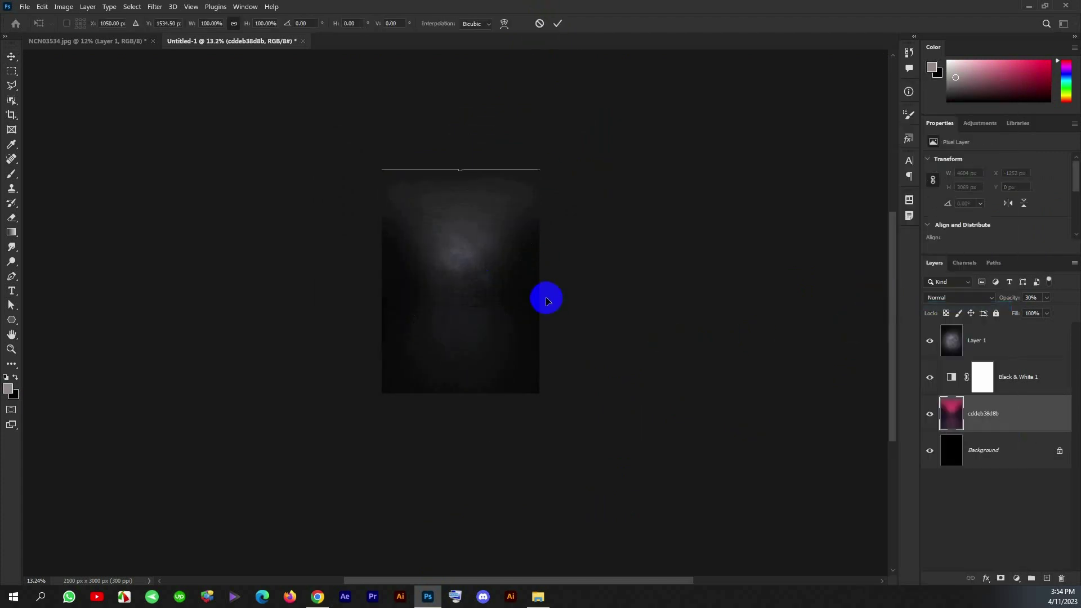
drag(546, 297, 538, 285)
drag(653, 285, 631, 282)
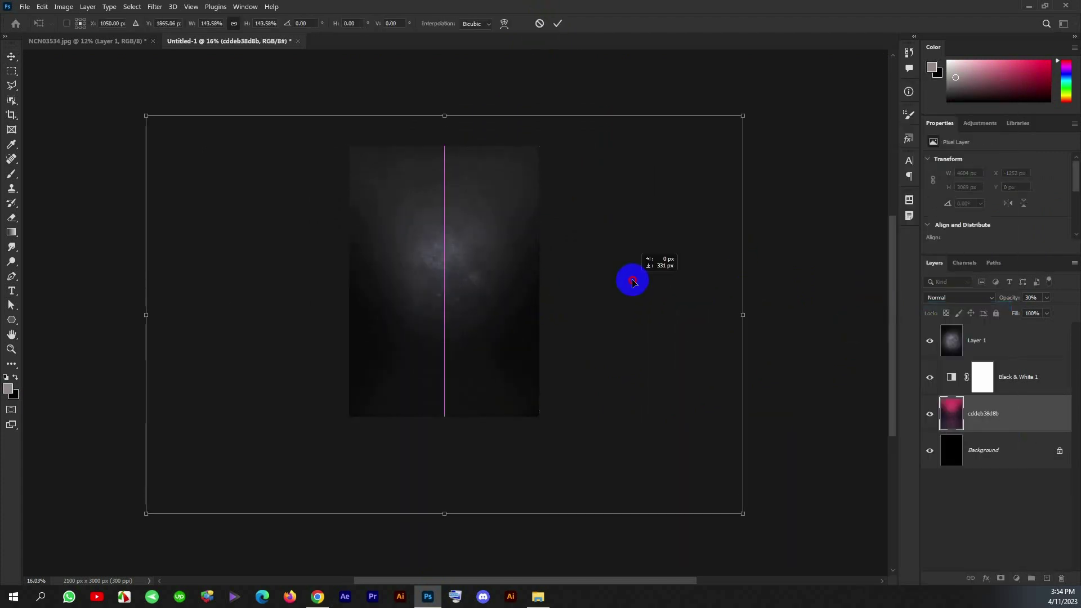
drag(460, 510, 456, 455)
click(556, 23)
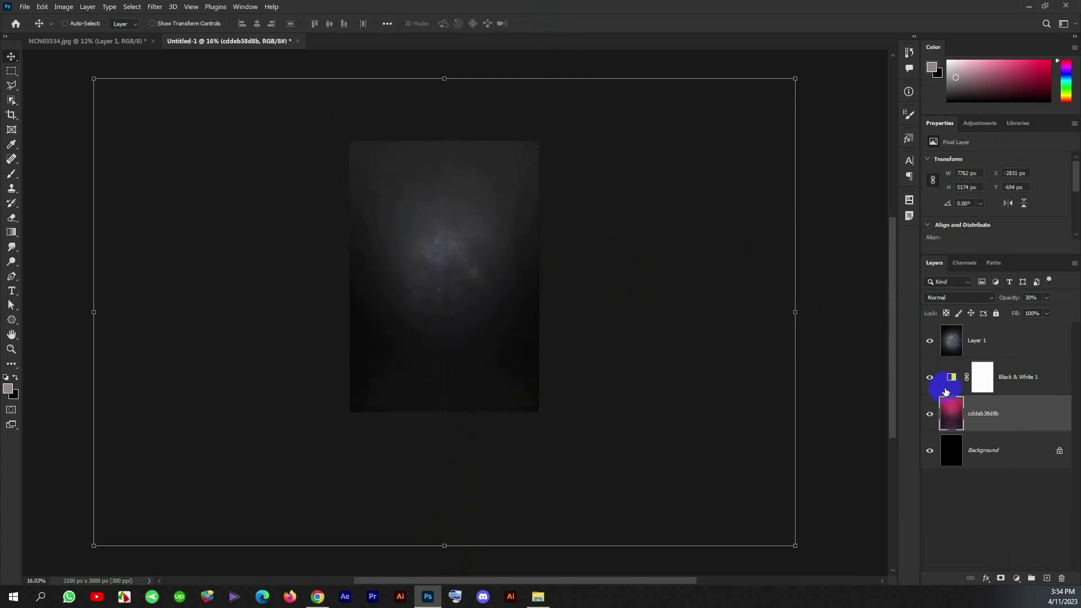
Enlarge the grunge texture layer to about 135% with its lower edge extended.
click(952, 341)
key(ctrl+t)
drag(443, 142, 449, 61)
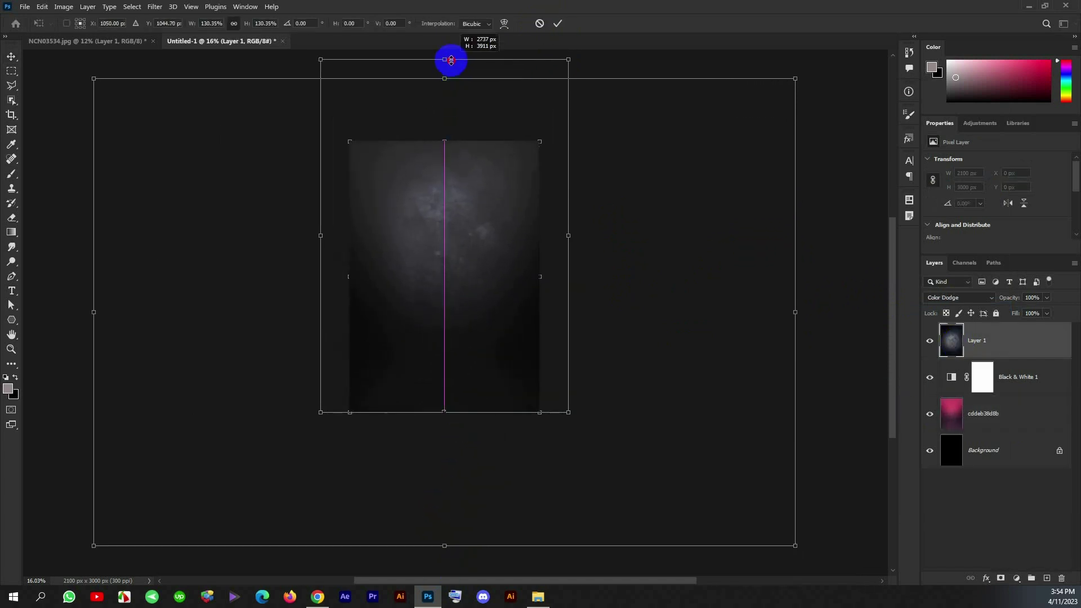
drag(446, 424, 446, 425)
click(557, 23)
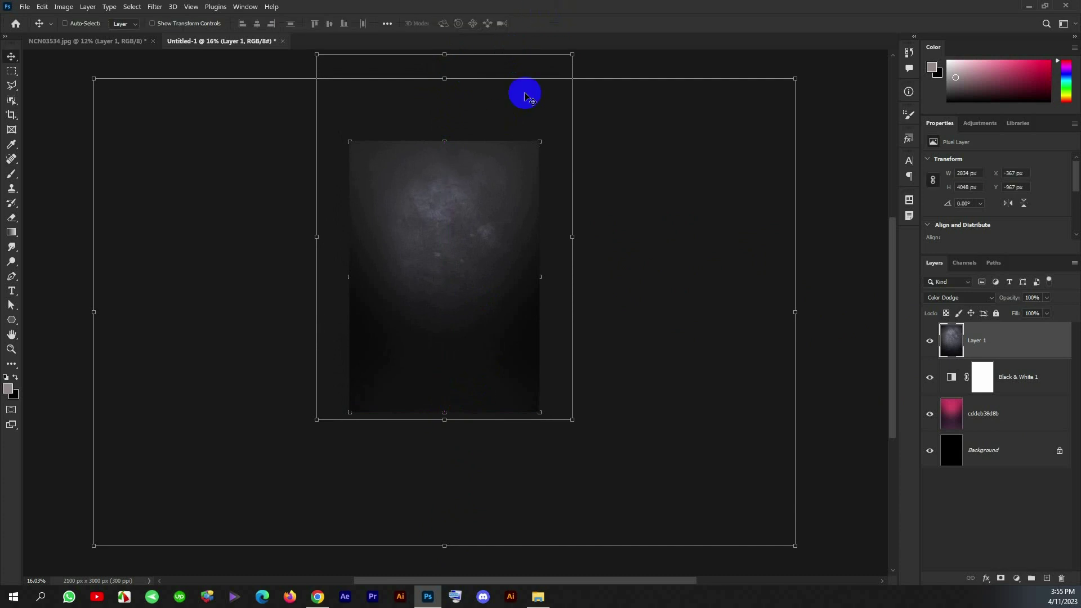
scroll(442, 261, up, 3)
scroll(441, 261, down, 2)
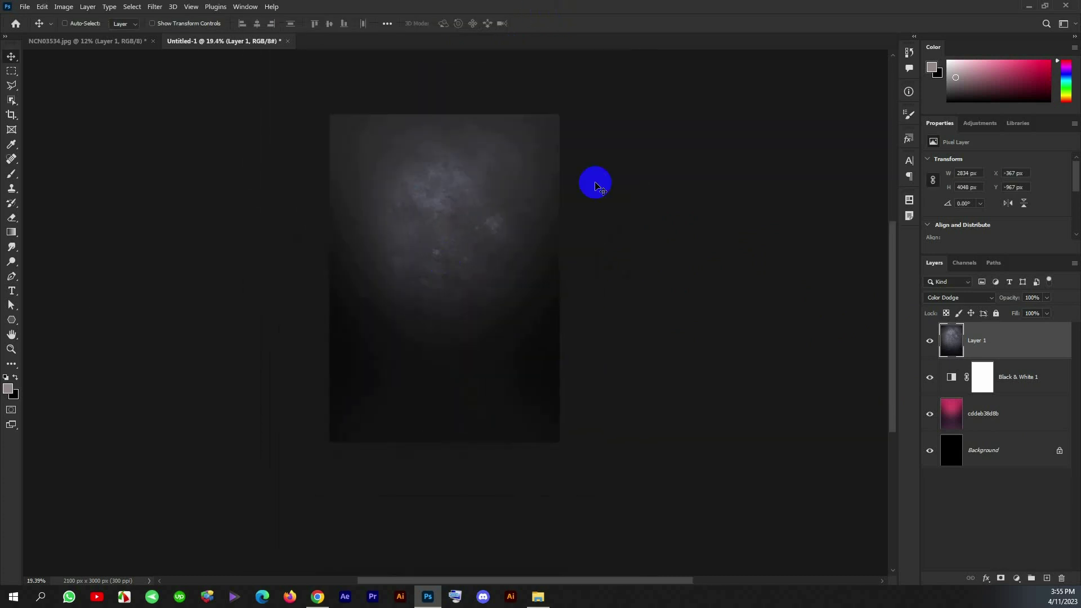
Bring the man's portrait into the poster and scale it to about 47%.
click(141, 36)
drag(501, 306, 457, 174)
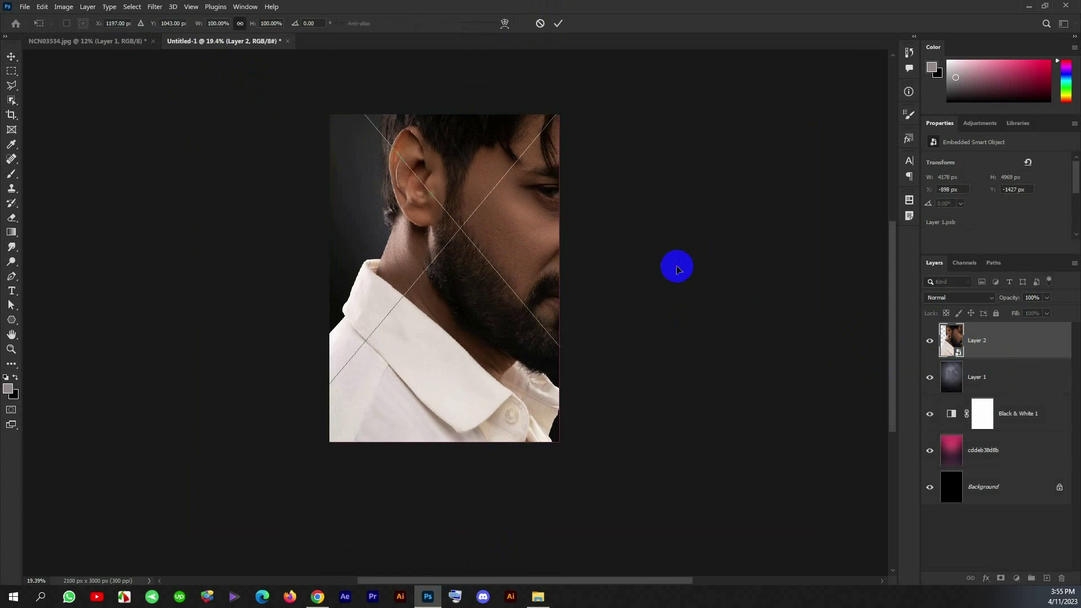
mouse_move(181, 25)
mouse_down()
mouse_move(265, 95)
mouse_move(496, 212)
mouse_up()
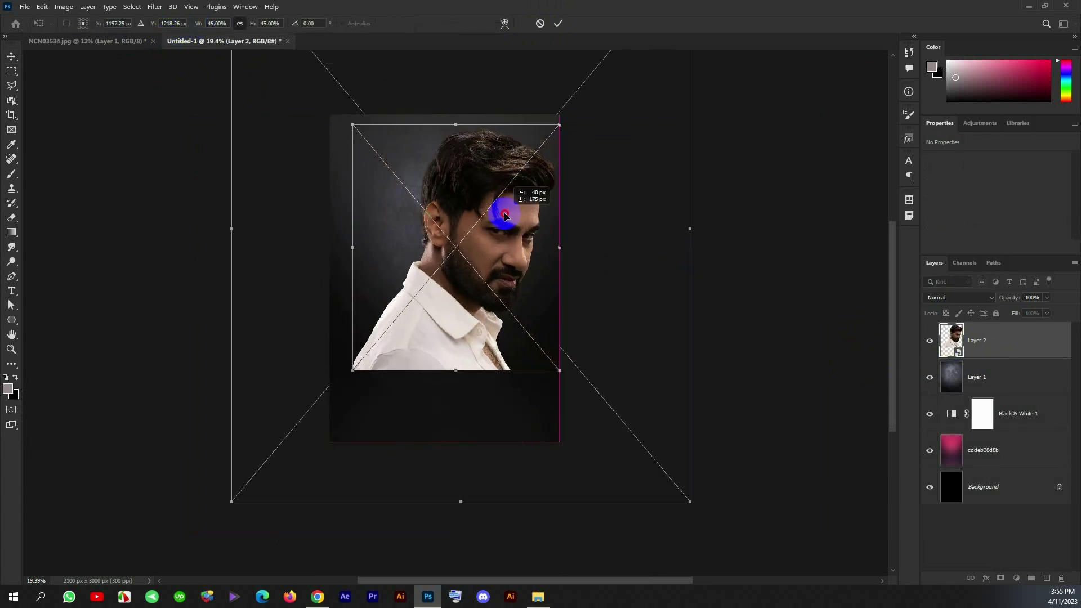
mouse_move(452, 367)
mouse_down()
mouse_move(470, 345)
mouse_move(459, 349)
mouse_up()
drag(557, 262, 553, 269)
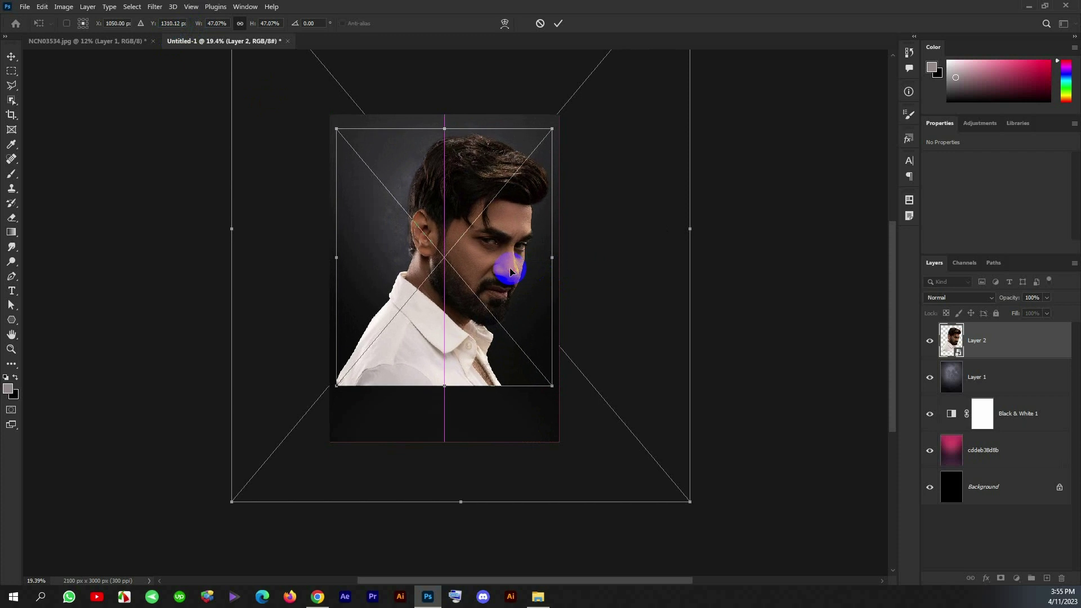
key(Return)
scroll(451, 312, up, 1)
Add a layer mask with a gradient fading the portrait's lower part into black.
click(997, 578)
click(12, 232)
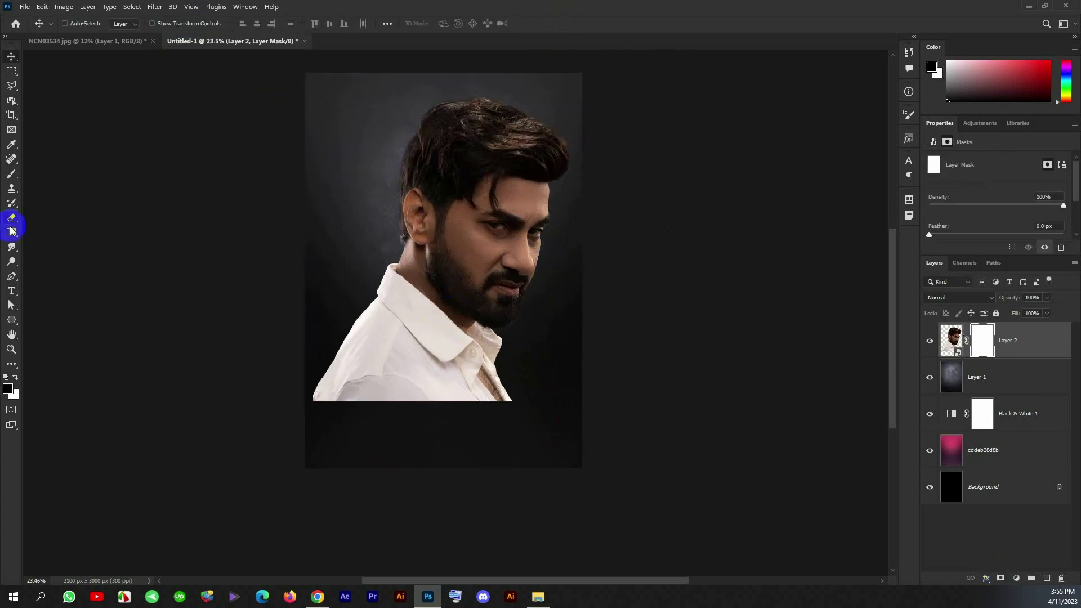
drag(429, 399, 436, 226)
key(ctrl+z)
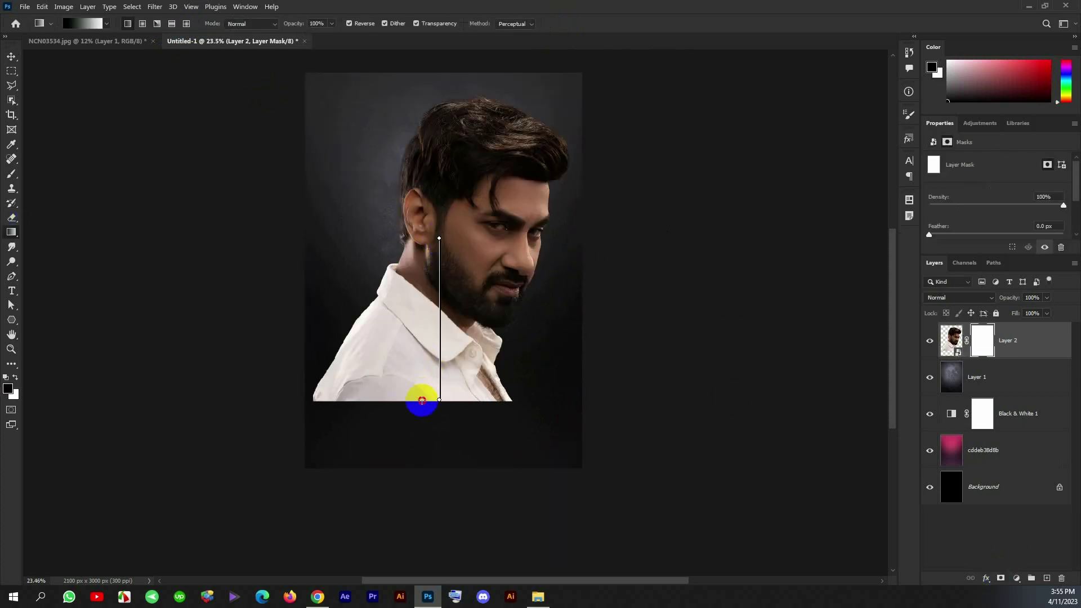
drag(423, 401, 423, 399)
Reposition the man's portrait and scale it down to about 94%.
click(11, 56)
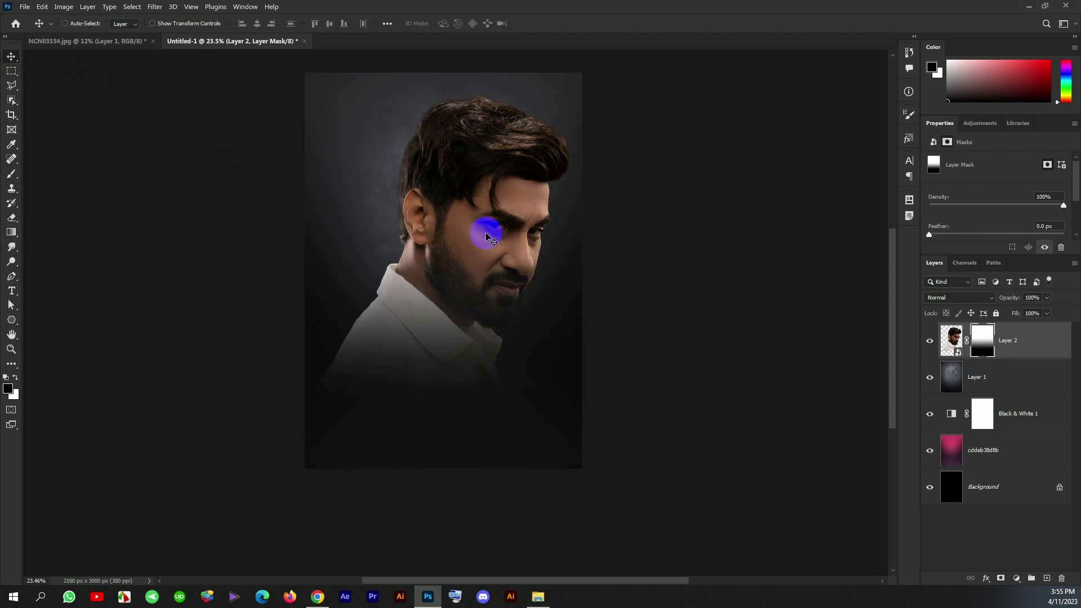
drag(530, 361, 510, 304)
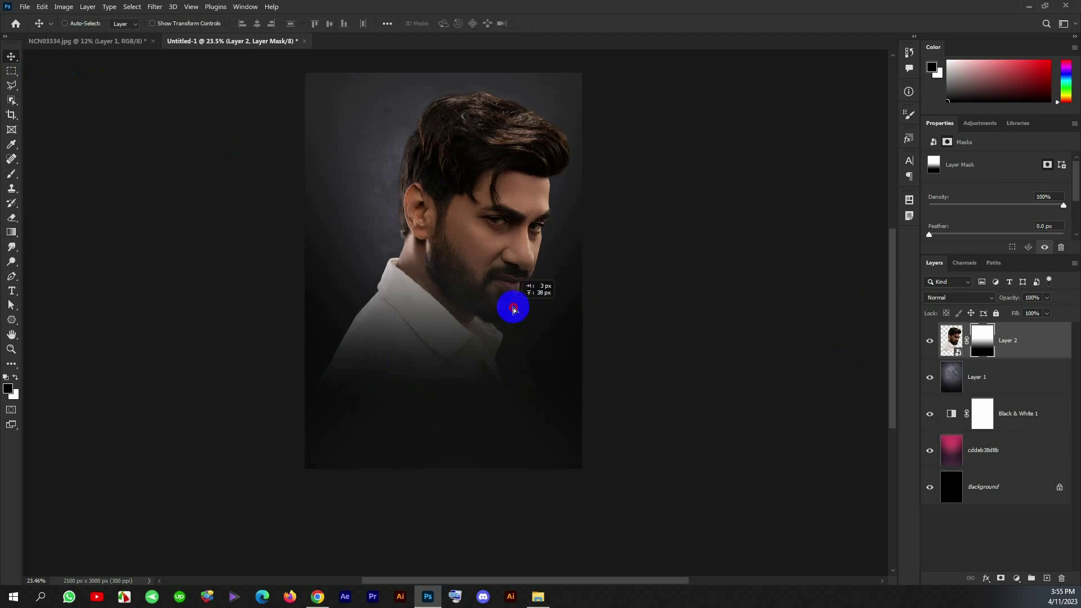
key(ctrl+t)
mouse_move(574, 463)
mouse_down()
mouse_move(562, 391)
mouse_move(530, 361)
mouse_up()
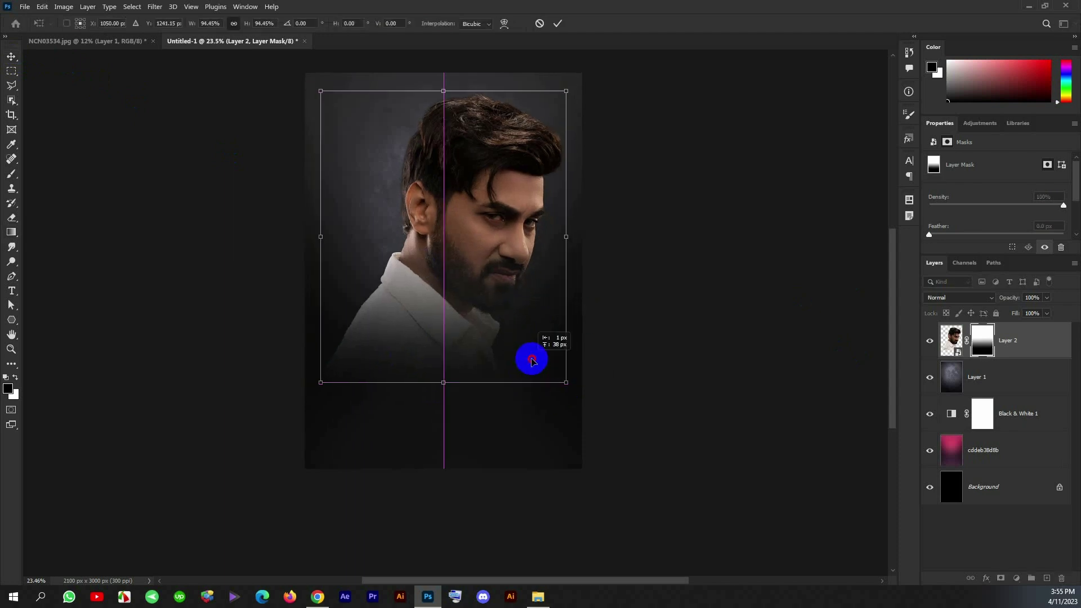
key(Return)
click(960, 384)
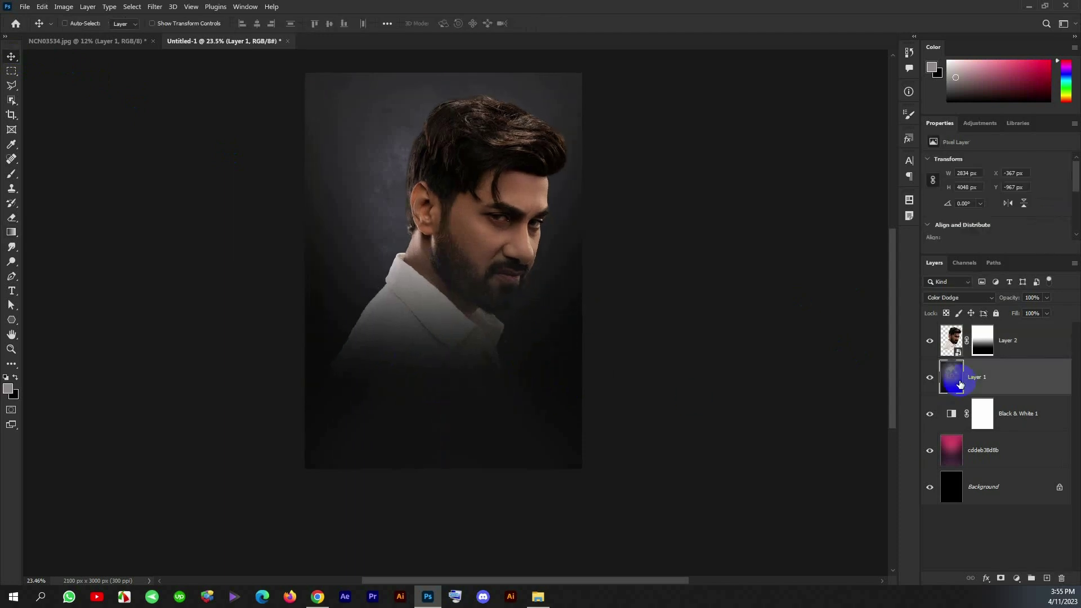
click(1017, 350)
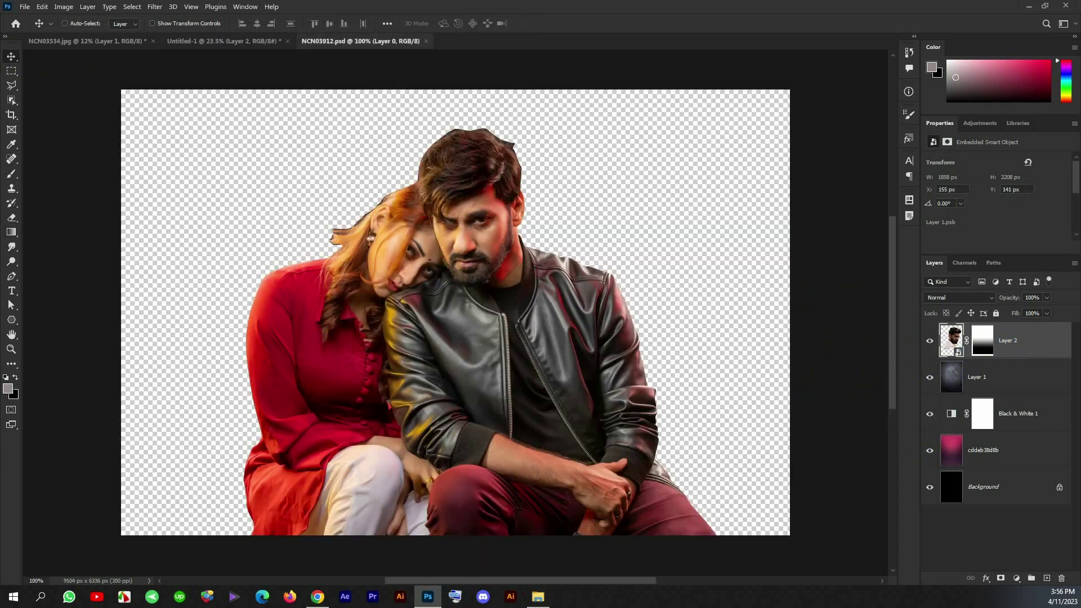
Resize the NCN03912.psd couple document to 3000 px wide (3000 × 2000) via Image Size.
click(503, 276)
click(64, 7)
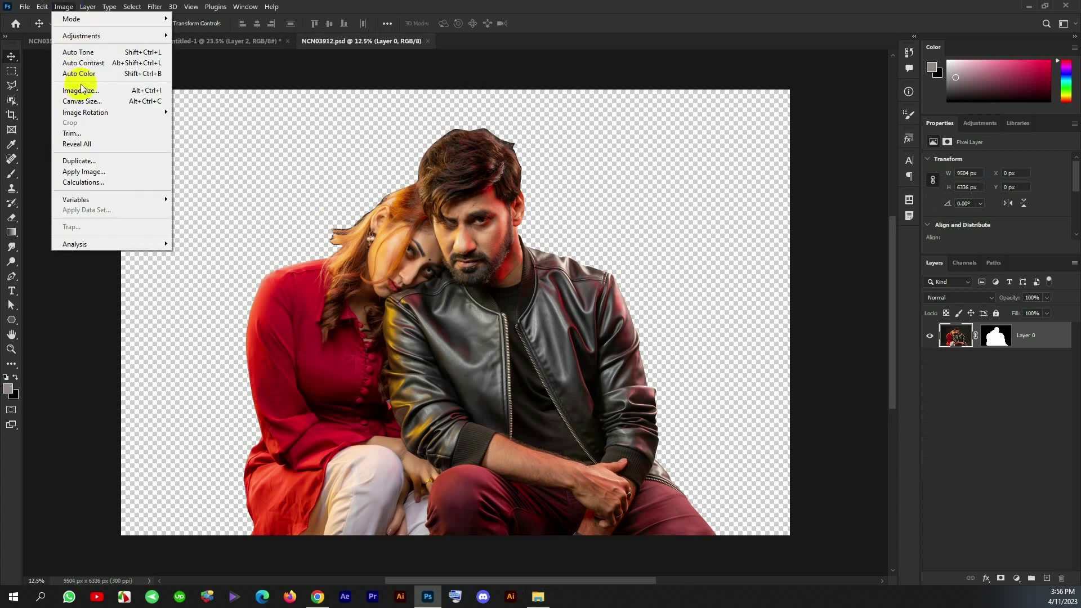
click(83, 91)
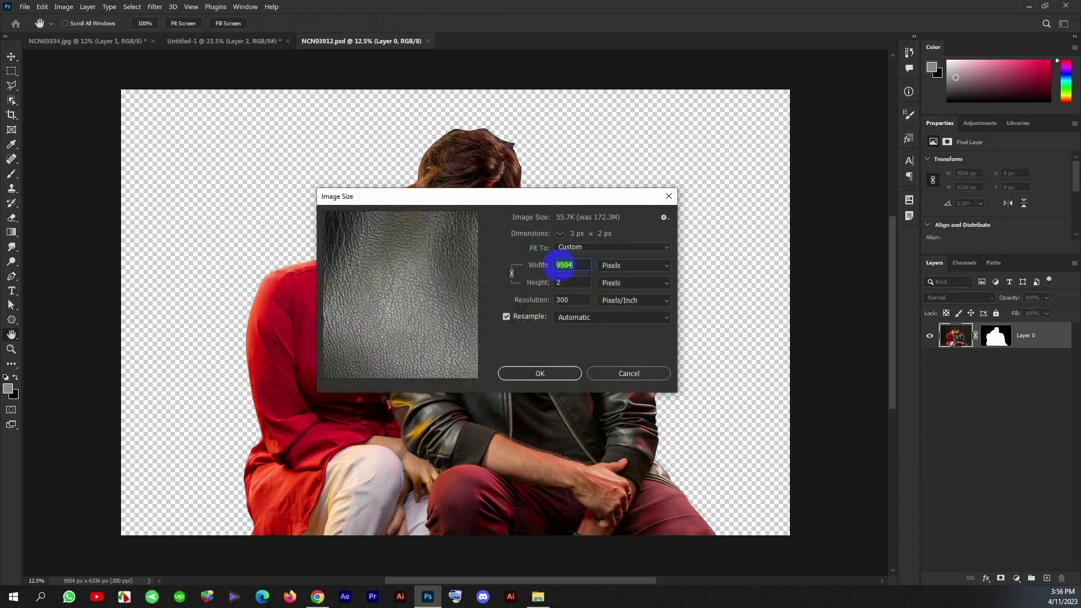
text(000)
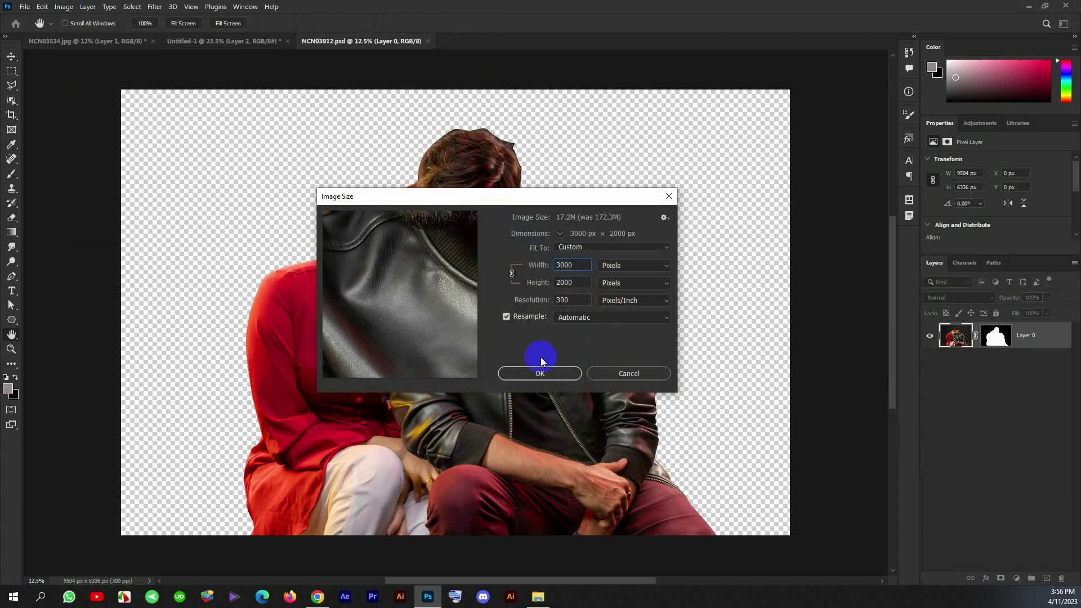
click(530, 374)
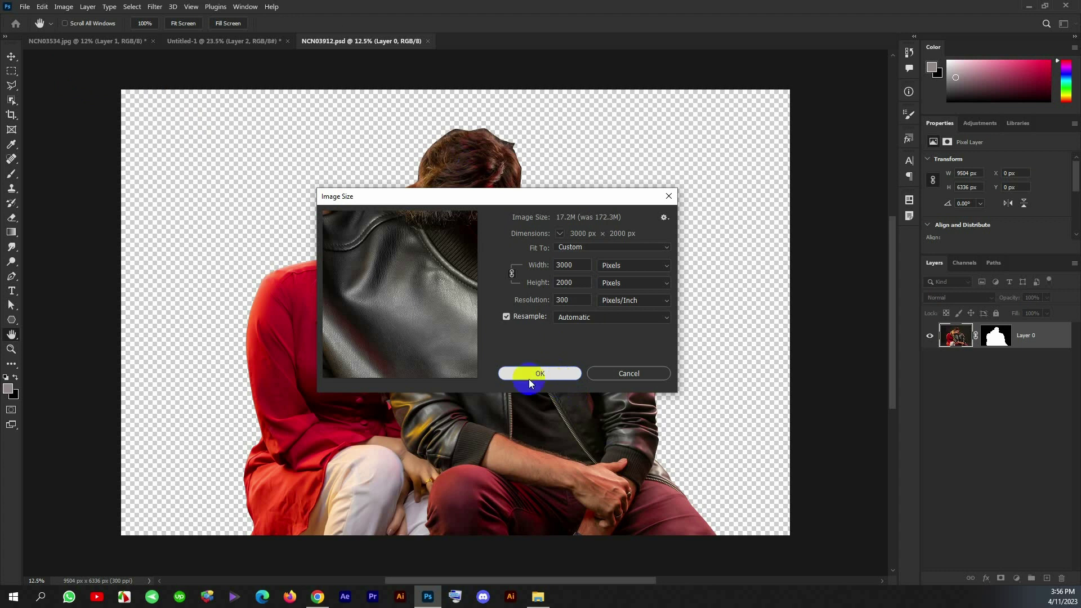
key(v)
scroll(197, 138, up, 5)
scroll(394, 169, up, 2)
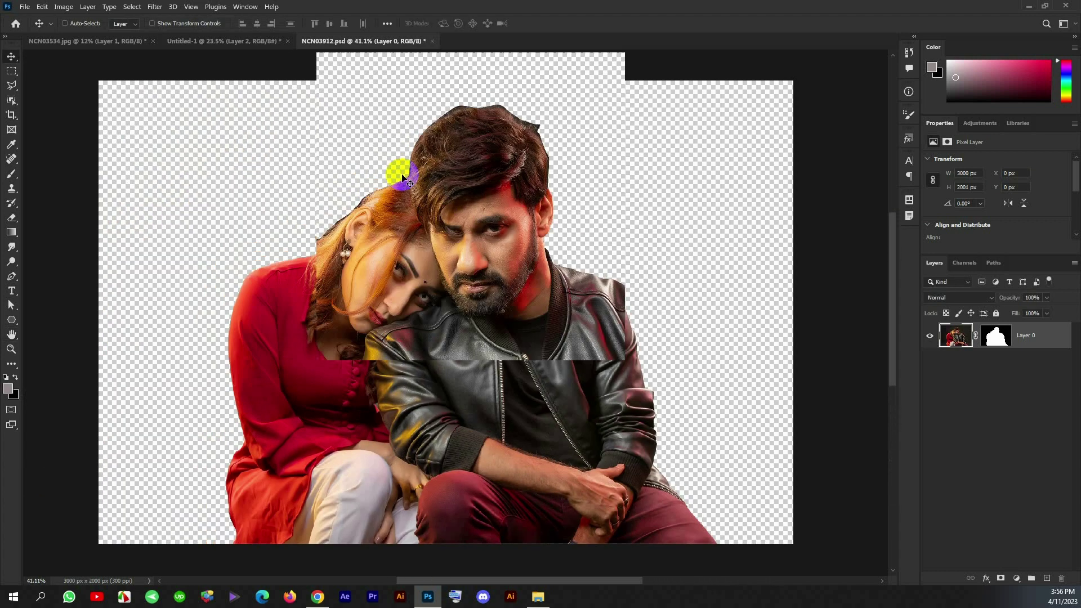
scroll(416, 212, up, 2)
scroll(415, 237, up, 2)
scroll(608, 264, up, 2)
Spot-heal blemishes on the man's forehead and cheek with a larger brush.
scroll(608, 264, up, 1)
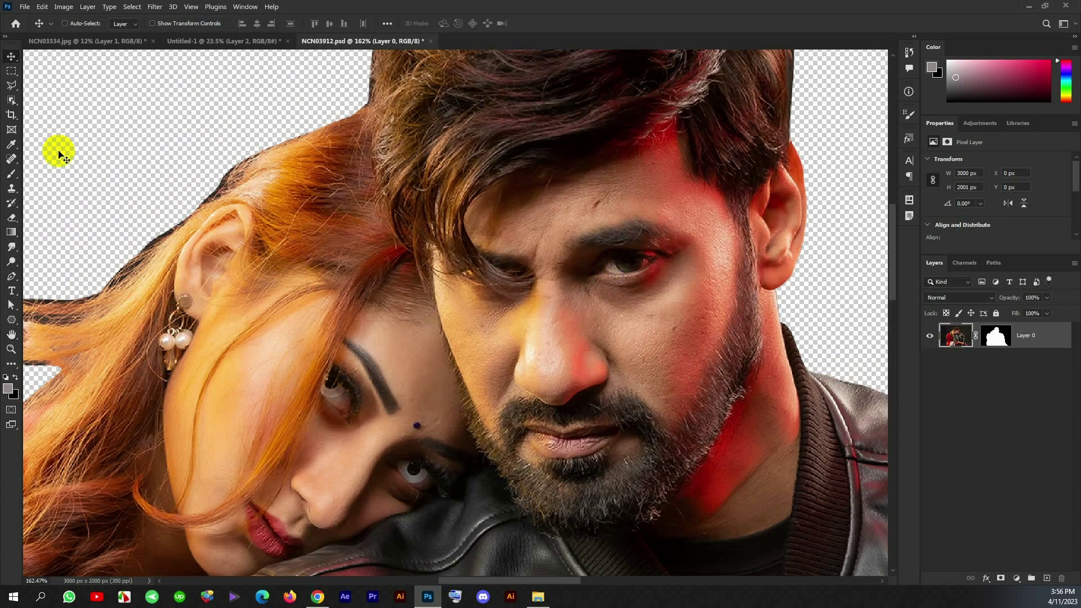
click(11, 159)
right_click(624, 211)
drag(635, 228, 638, 227)
click(590, 209)
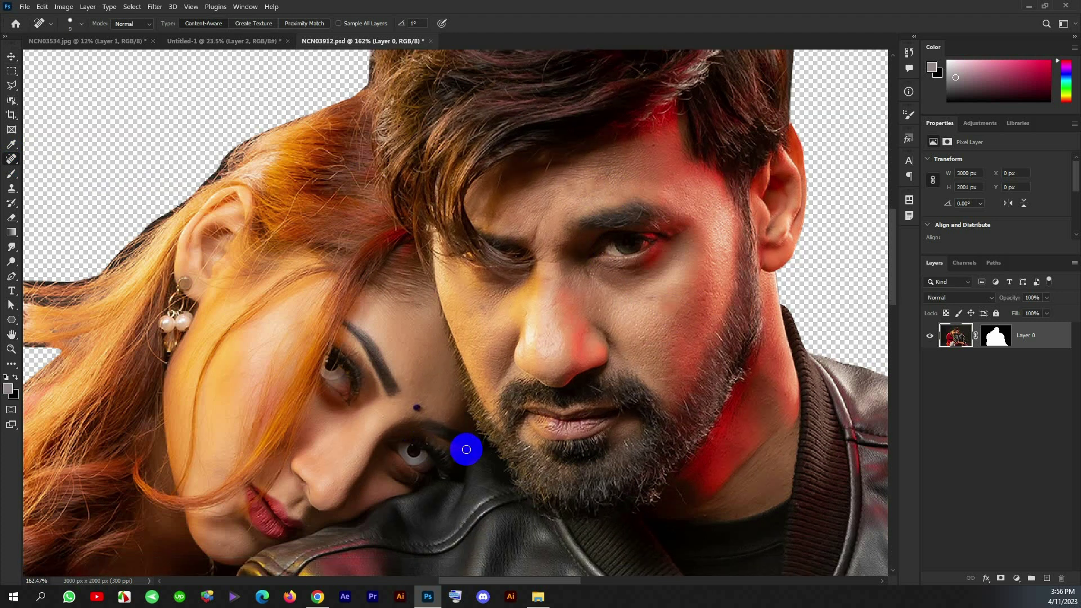
scroll(466, 447, down, 1)
click(506, 320)
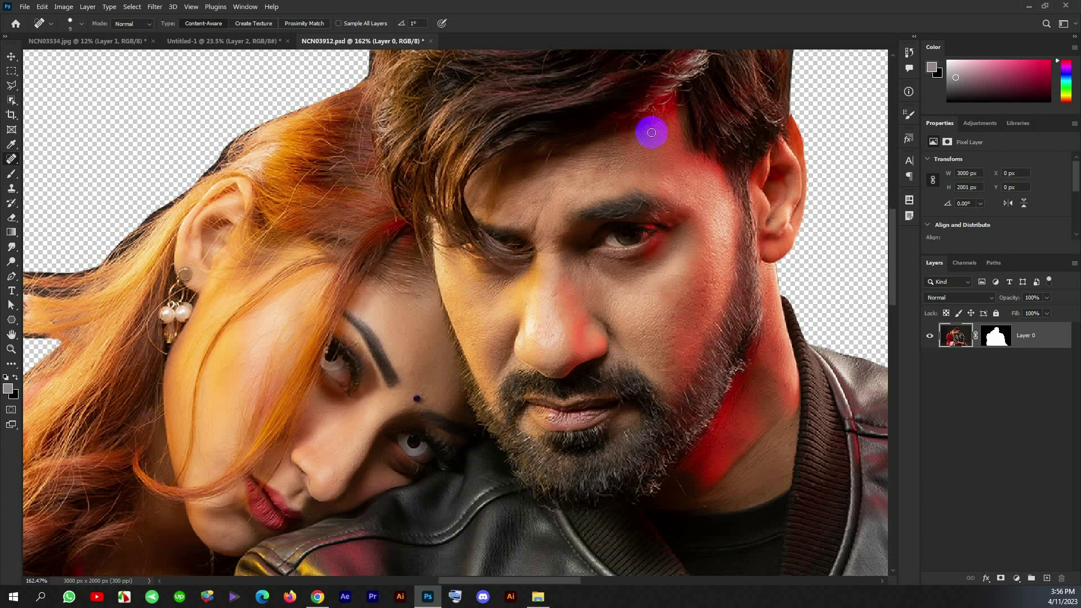
Refine the couple mask's hair edges with Select and Mask.
scroll(654, 242, down, 4)
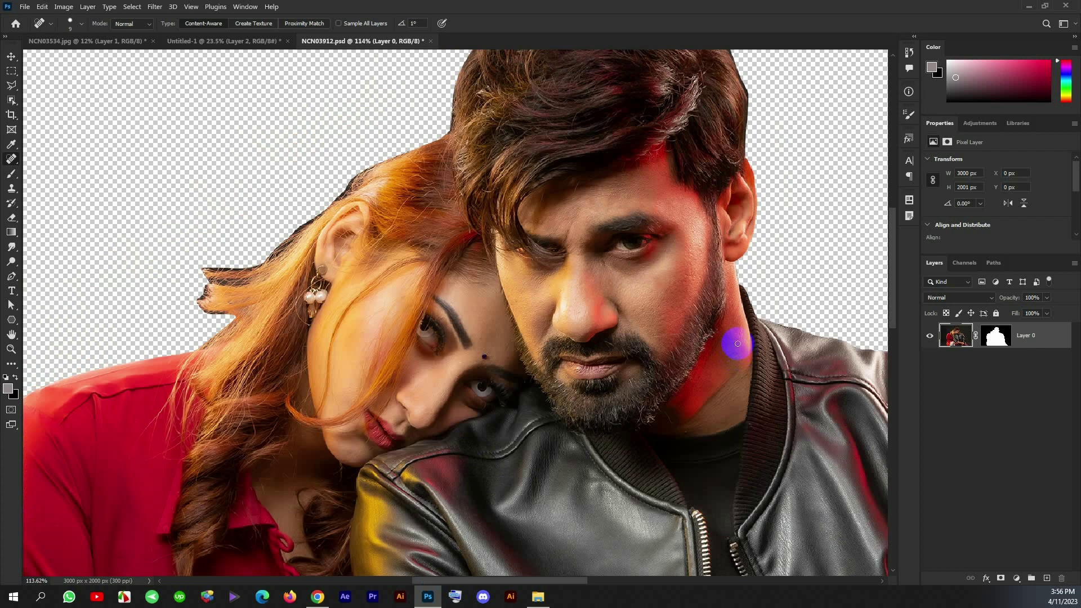
scroll(733, 349, down, 1)
scroll(705, 362, down, 3)
right_click(996, 336)
click(983, 423)
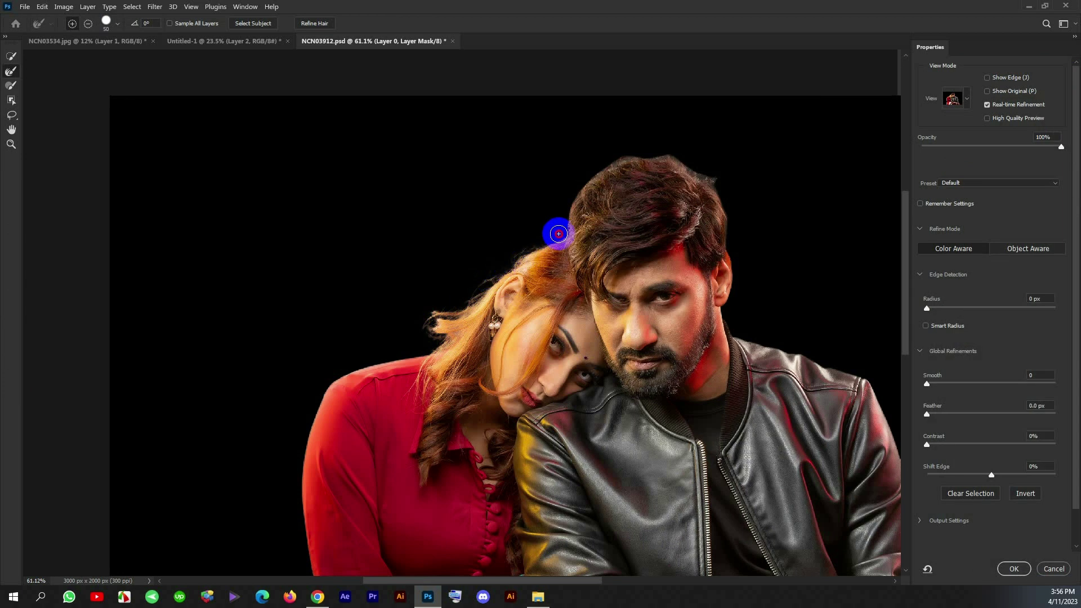
drag(558, 233, 727, 212)
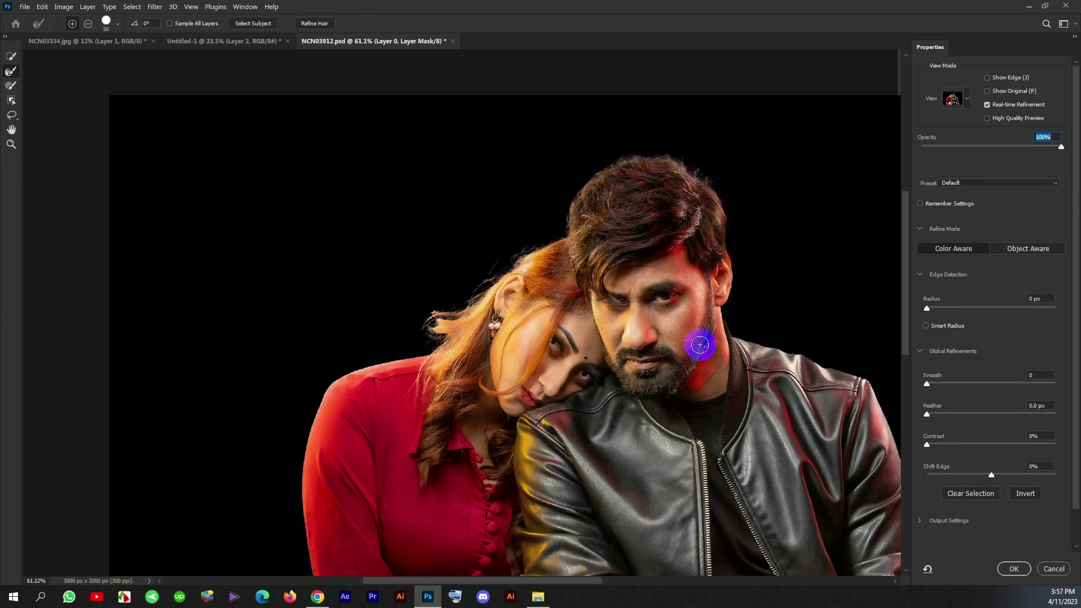
click(1017, 569)
scroll(761, 331, down, 2)
right_click(1050, 331)
click(954, 273)
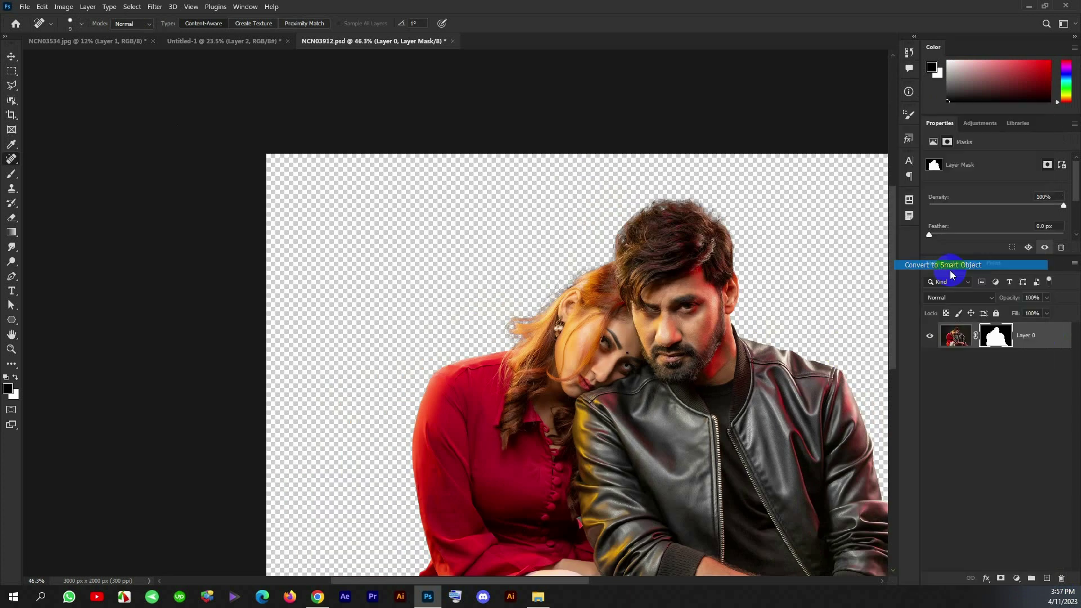
Convert the couple to a smart object, place it in the poster, and resize it.
click(10, 57)
drag(640, 272, 469, 338)
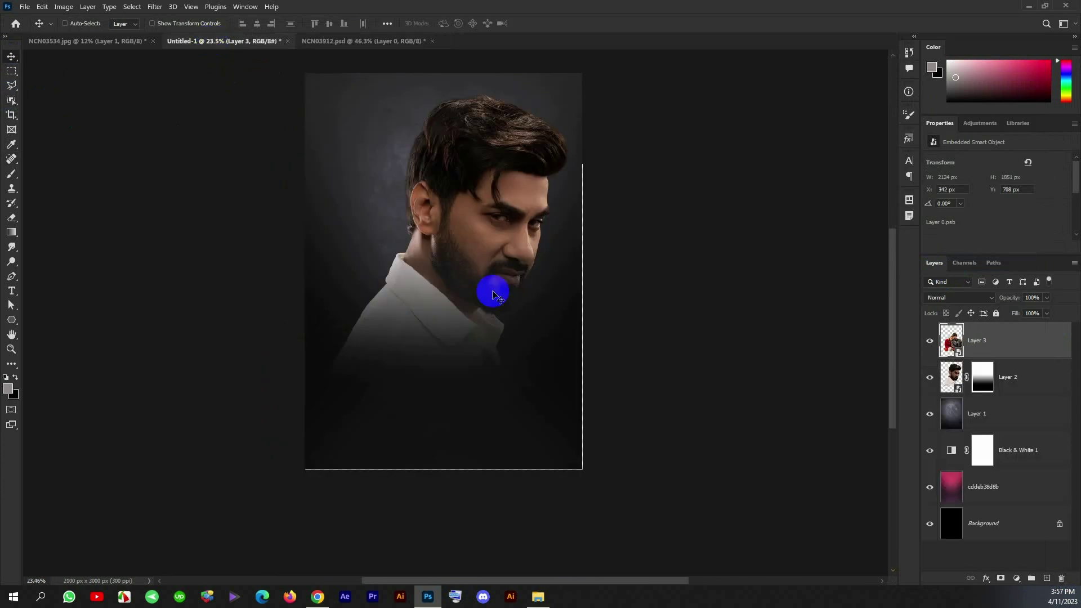
scroll(468, 339, up, 1)
key(ctrl+t)
drag(465, 187, 458, 268)
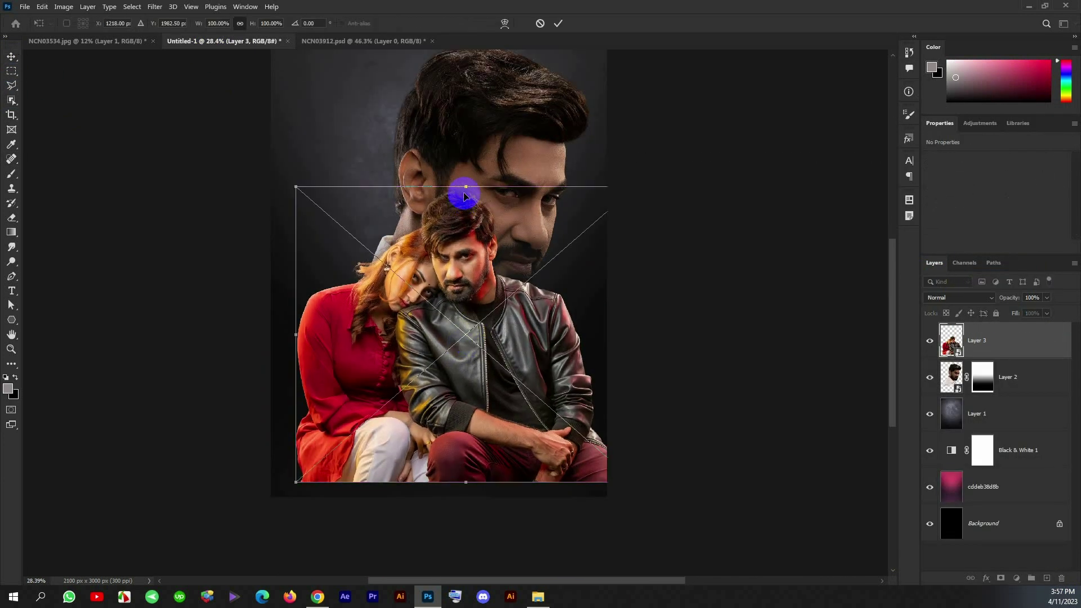
mouse_move(466, 482)
mouse_down()
mouse_move(462, 536)
mouse_move(487, 426)
mouse_move(482, 434)
mouse_up()
key(Return)
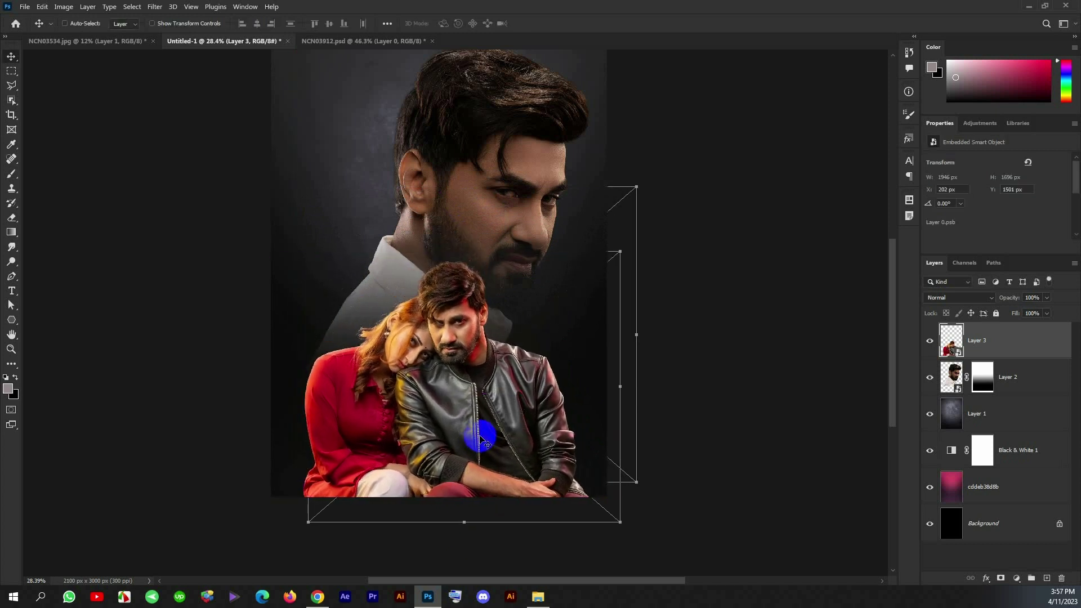
Mask the couple layer with a gradient fading its bottom into black, then raise it slightly.
click(1001, 578)
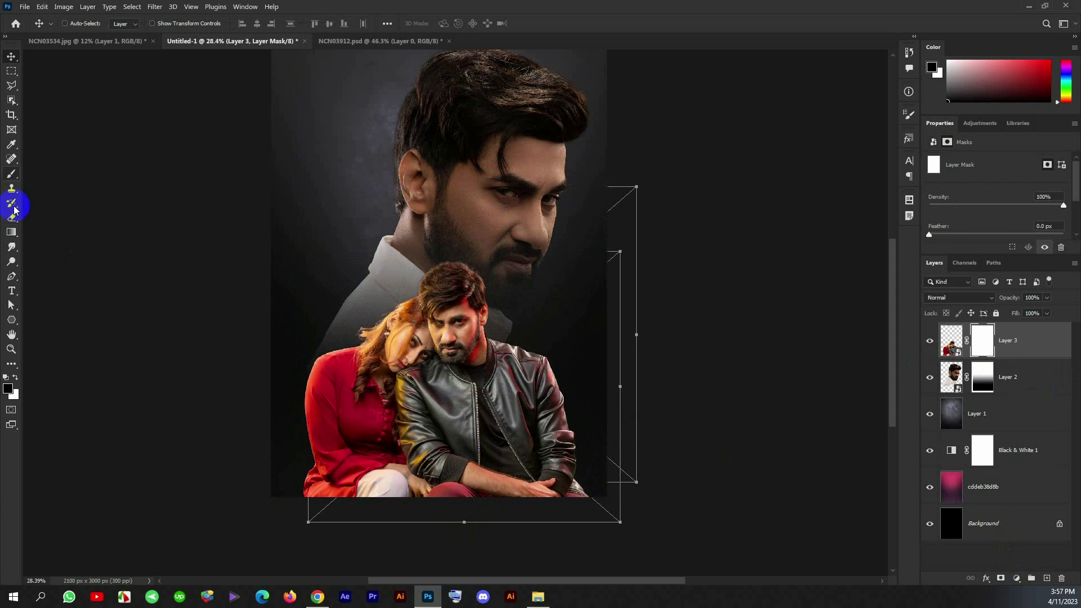
click(11, 232)
drag(446, 432, 448, 534)
click(11, 56)
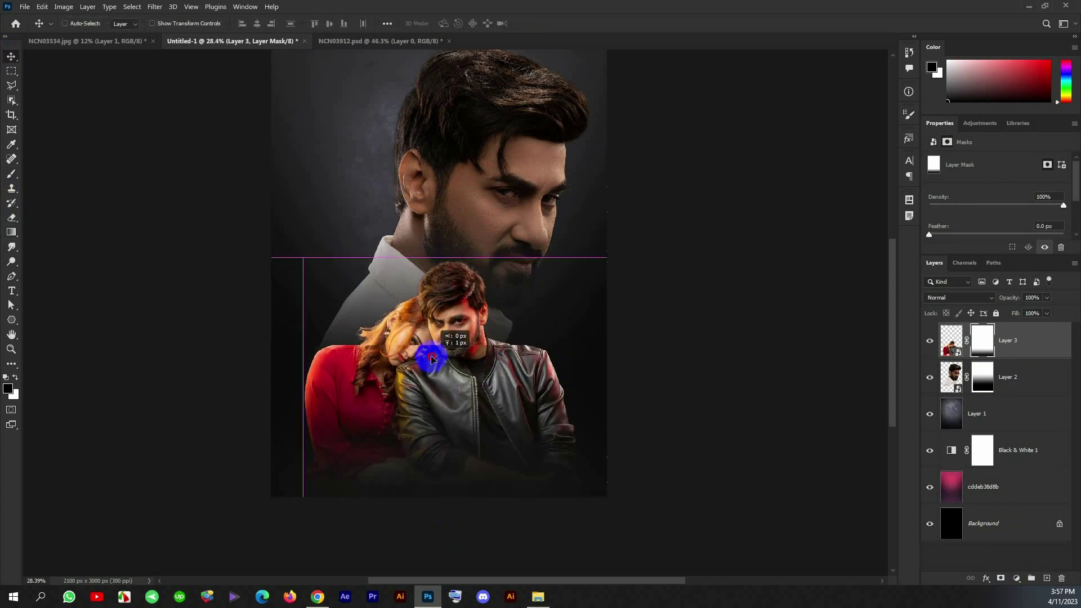
drag(431, 366, 429, 356)
Move the large man's portrait up and left to centre it.
click(985, 379)
drag(517, 307, 518, 296)
scroll(518, 296, down, 1)
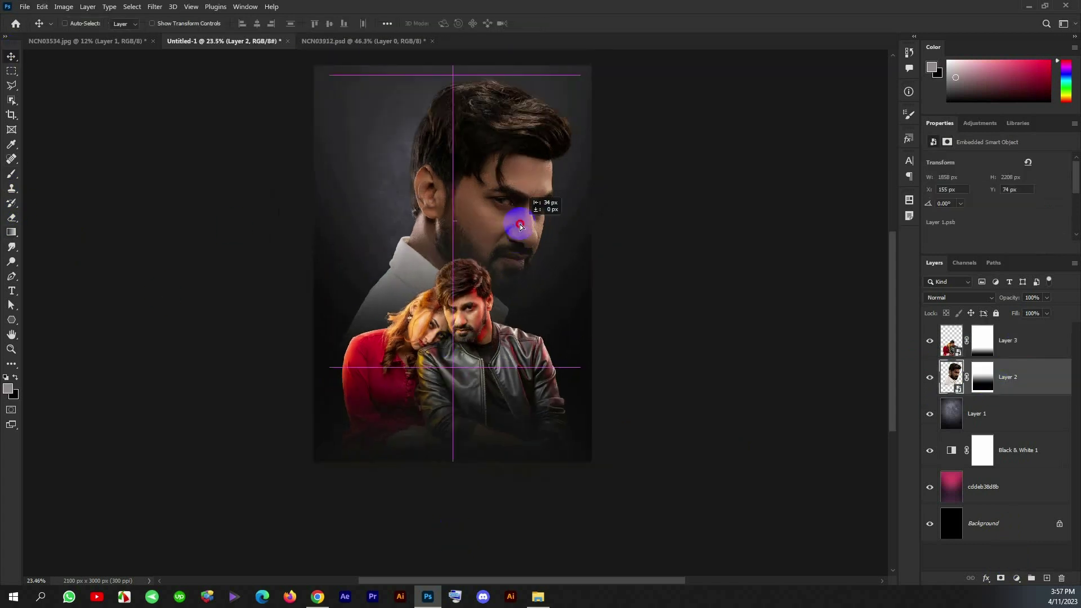
drag(517, 226, 518, 225)
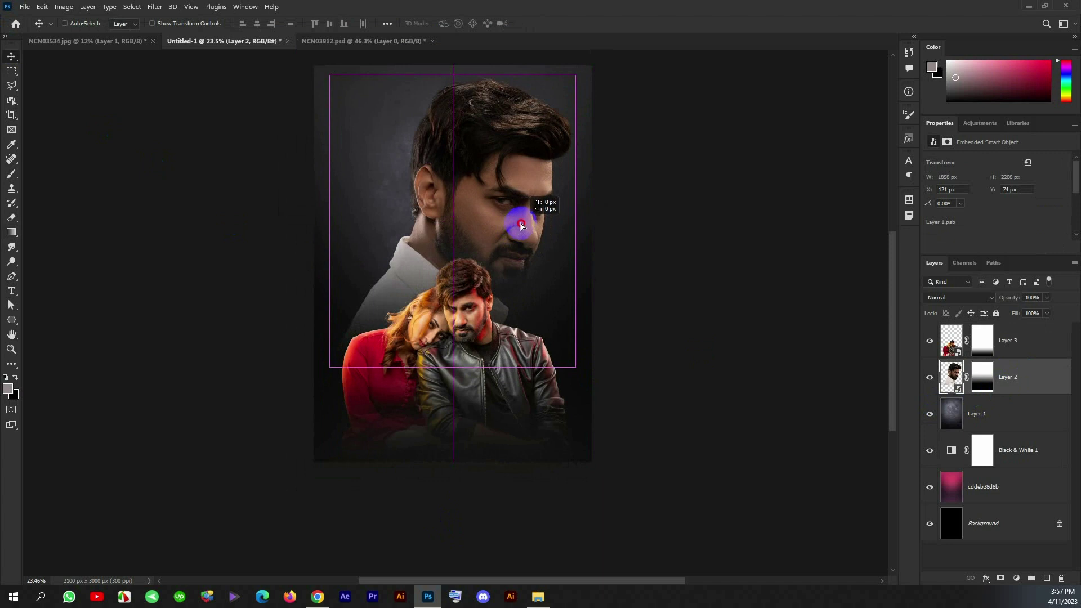
Reposition and enlarge the Layer 1 texture to cover the poster, then nudge the portrait up.
click(967, 432)
mouse_move(594, 251)
mouse_down()
mouse_move(610, 251)
mouse_move(518, 253)
mouse_up()
key(ctrl+t)
scroll(630, 273, down, 1)
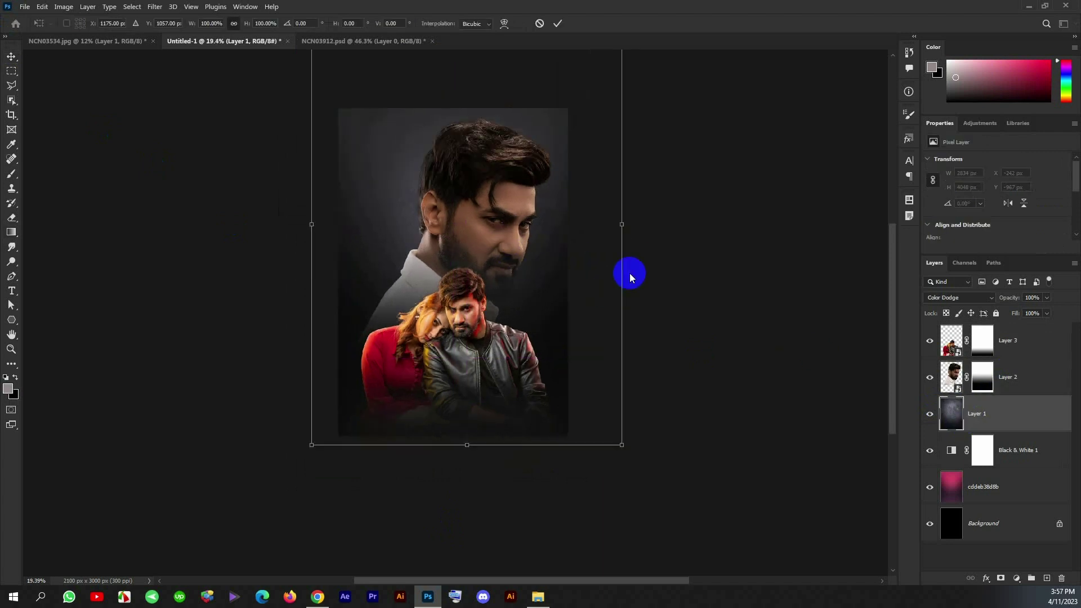
drag(642, 225, 654, 222)
double_click(492, 218)
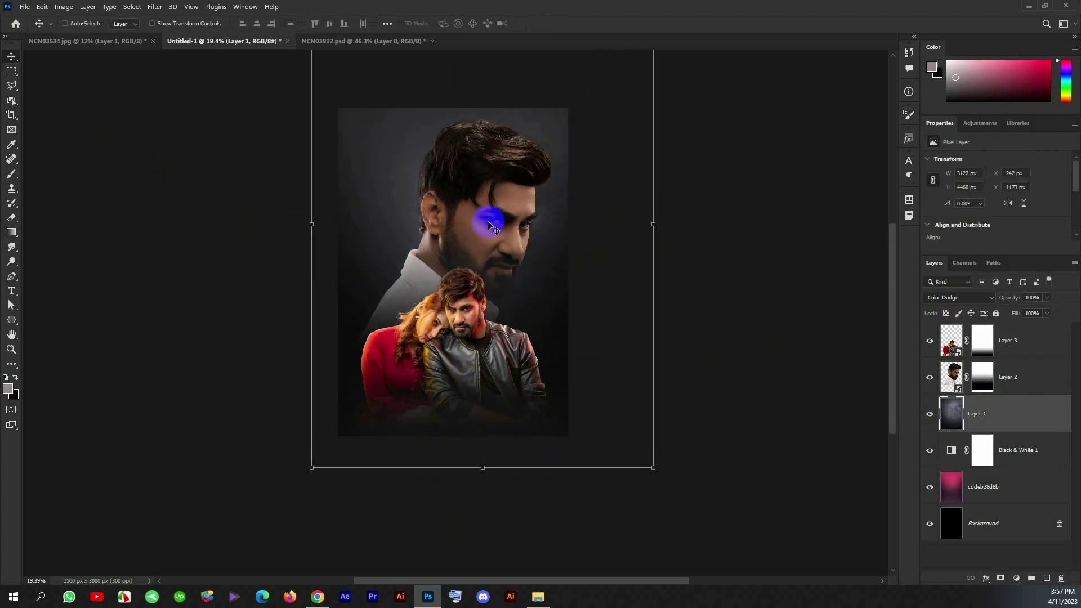
scroll(492, 217, up, 2)
click(1041, 373)
drag(560, 389, 557, 382)
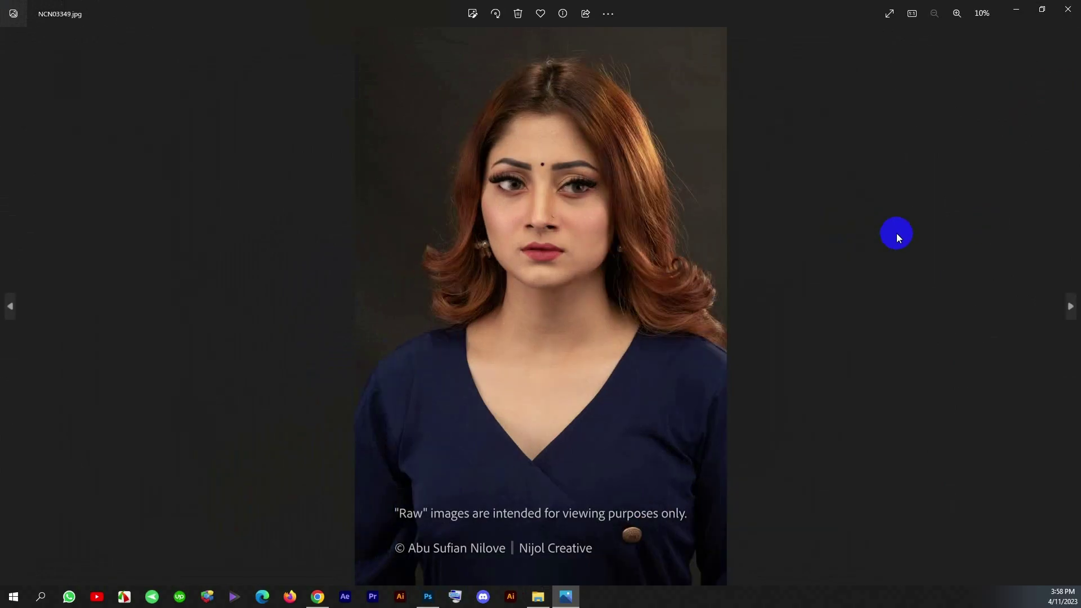
View the next studio photo of the woman, then close Windows Photos.
key(Right)
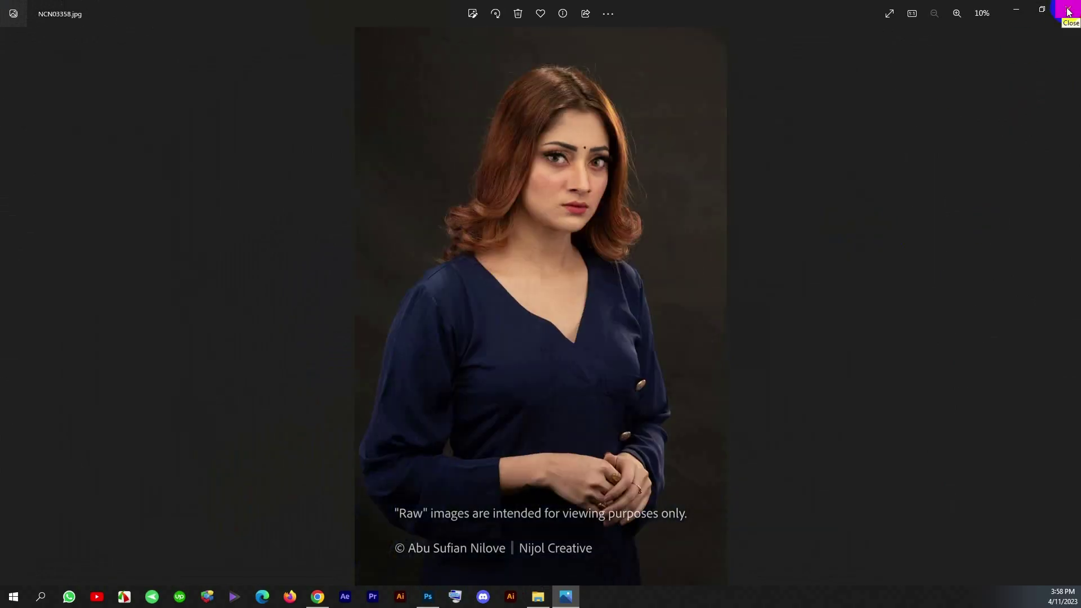
click(1069, 12)
Open NCN03347.jpg and start a Pen outline along the woman's shoulder.
drag(652, 66, 635, 33)
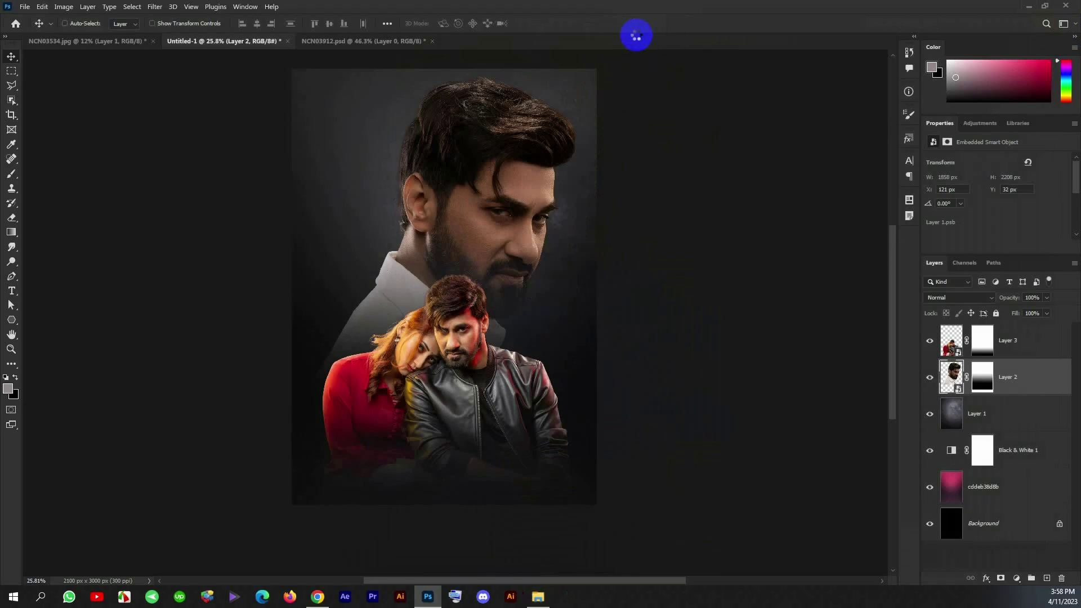
key(p)
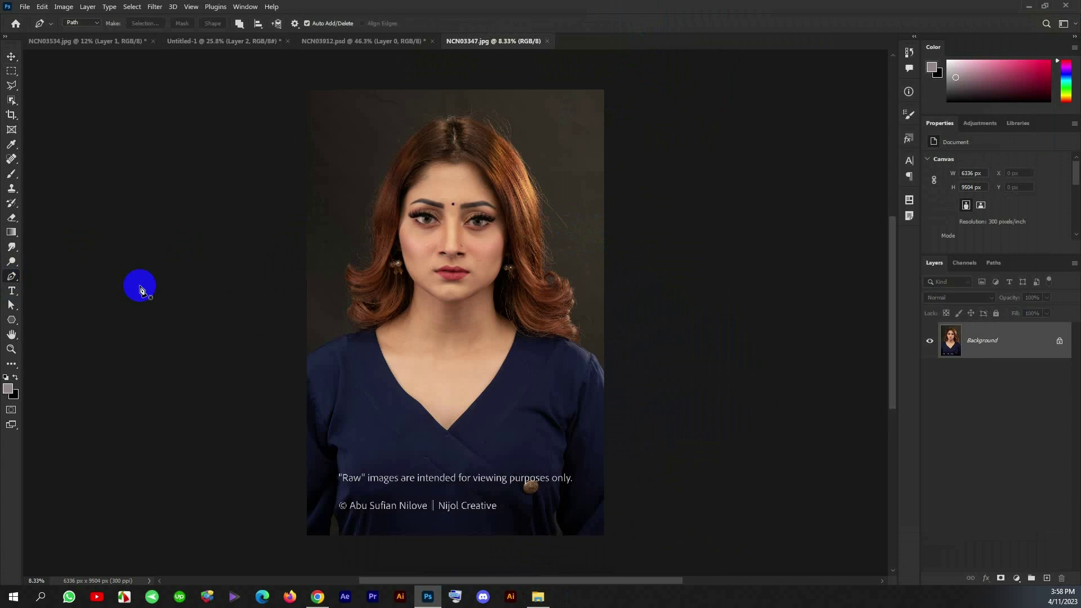
scroll(242, 415, up, 3)
scroll(207, 407, up, 2)
click(202, 427)
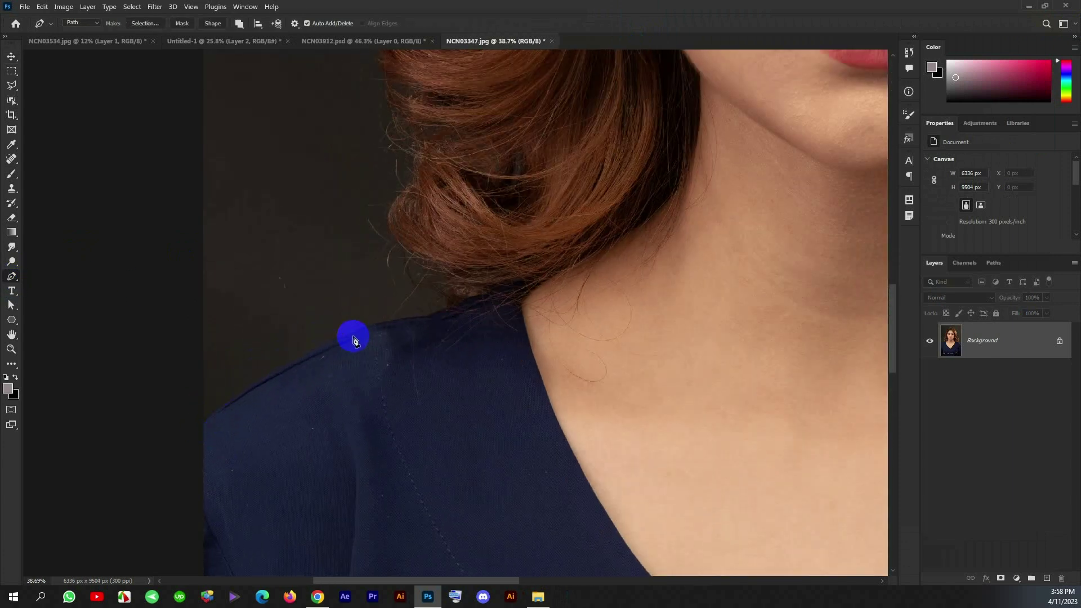
drag(334, 342, 400, 318)
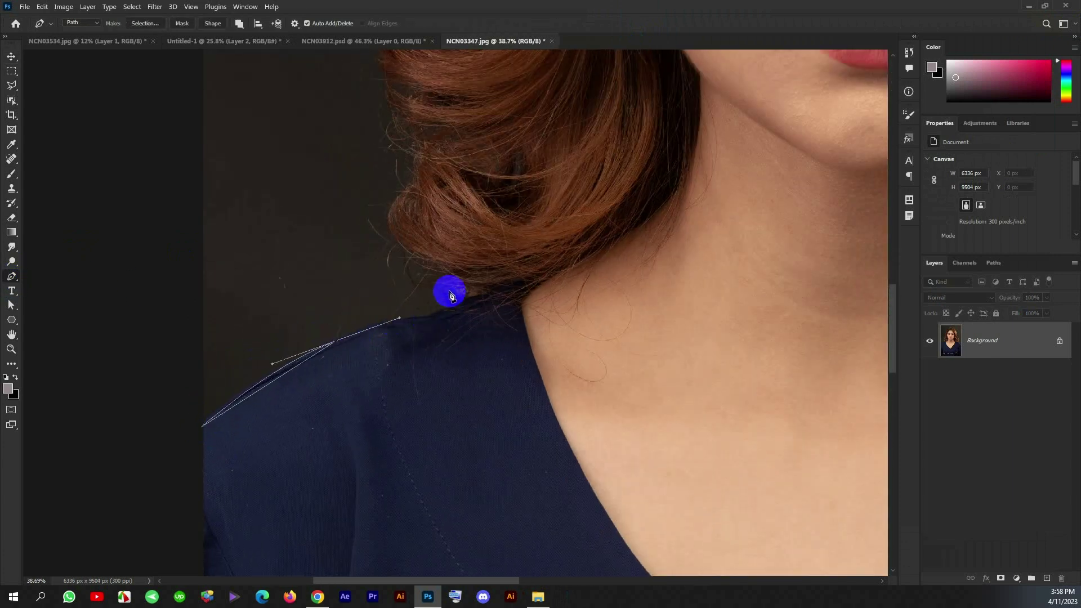
Trace the Pen path around the woman's hair and dress and close it at the left edge.
click(449, 278)
click(406, 233)
click(407, 177)
click(422, 138)
click(390, 83)
scroll(389, 73, up, 4)
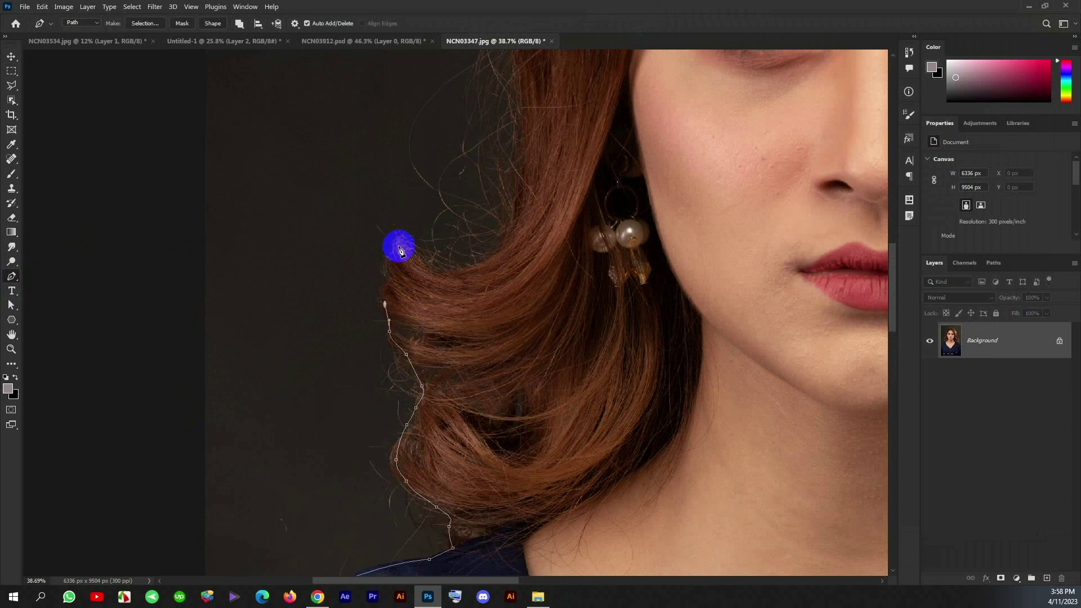
click(399, 250)
scroll(522, 145, down, 3)
scroll(474, 290, down, 5)
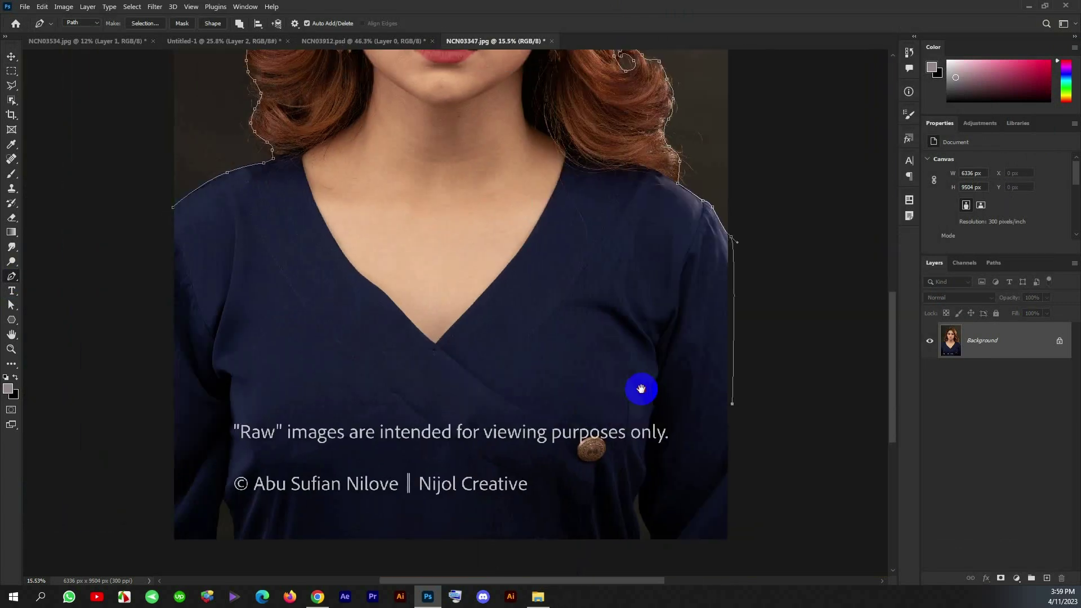
scroll(175, 209, down, 2)
click(204, 363)
click(208, 239)
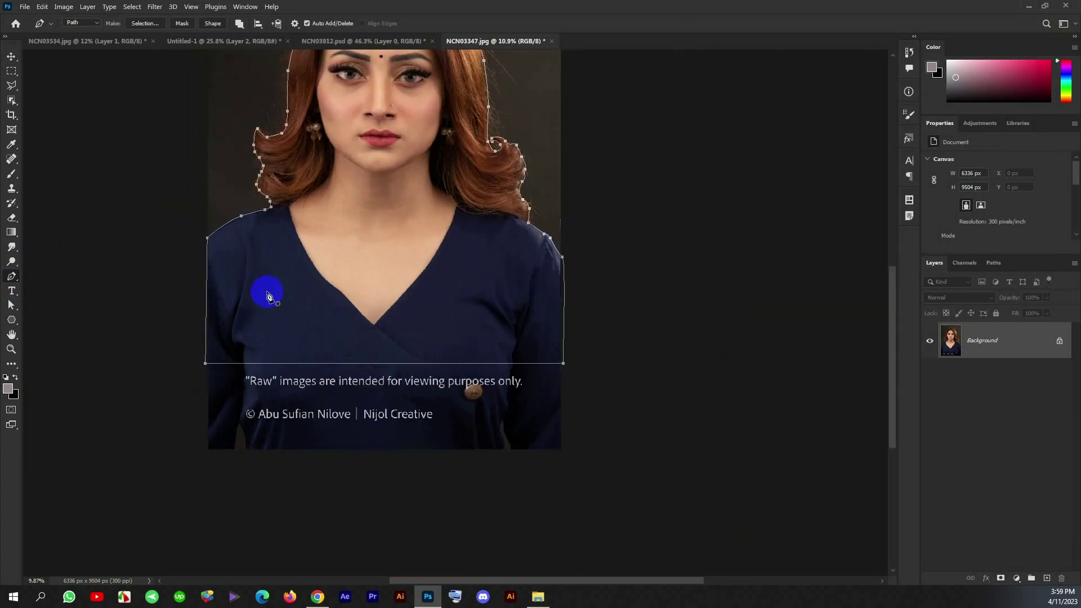
Turn the path into a selection and mask out the dark studio background.
key(ctrl+Return)
click(997, 580)
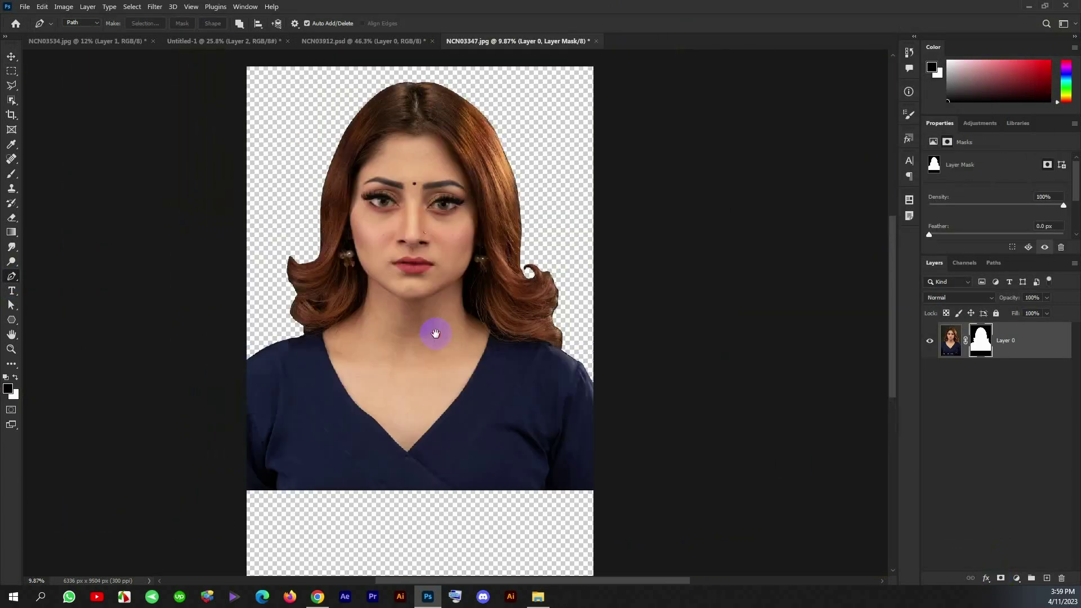
scroll(434, 330, up, 2)
scroll(450, 328, up, 2)
In Select and Mask, brush the Refine Edge Brush along the left hair edge and eyebrow, then apply.
right_click(983, 346)
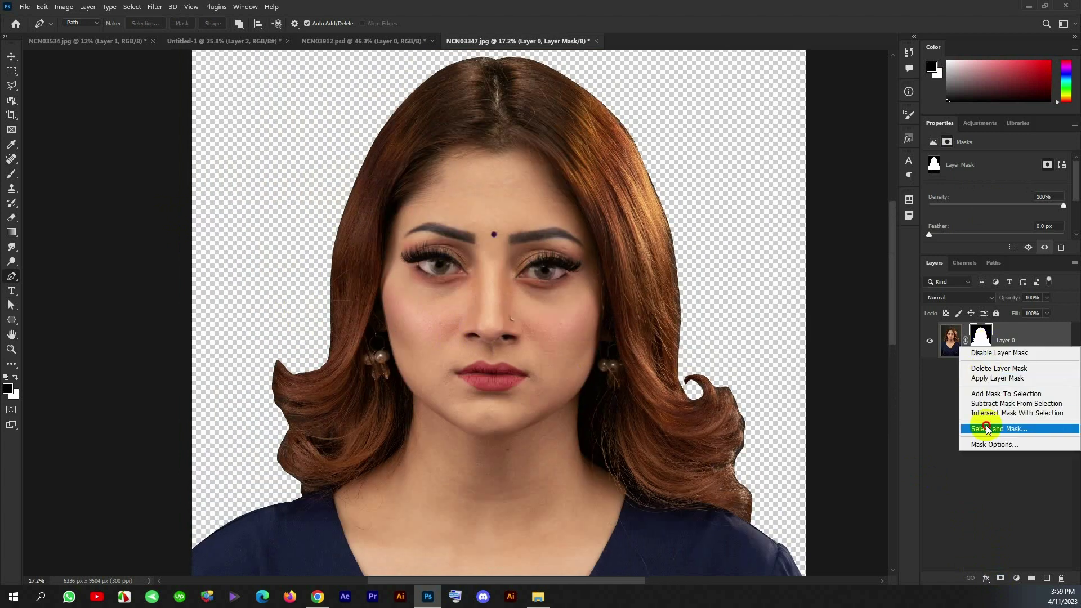
click(938, 429)
right_click(356, 342)
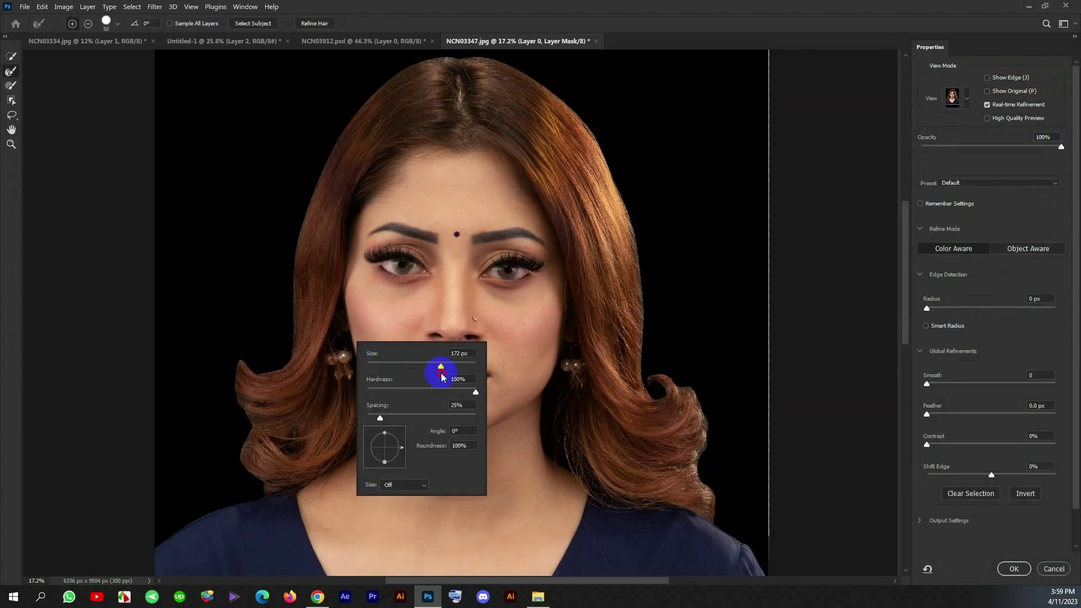
click(261, 489)
mouse_move(257, 410)
mouse_down()
mouse_move(261, 368)
mouse_move(390, 74)
mouse_move(451, 54)
mouse_move(582, 109)
mouse_move(630, 217)
mouse_move(642, 372)
mouse_move(707, 406)
mouse_move(698, 471)
mouse_move(722, 522)
mouse_up()
scroll(450, 234, down, 1)
drag(425, 235, 412, 236)
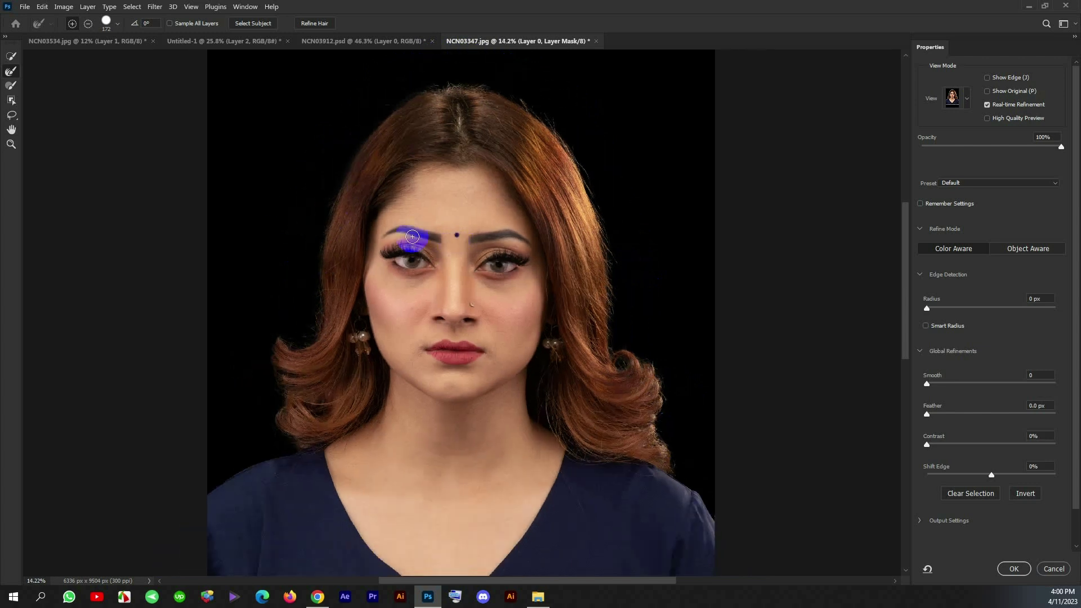
click(1014, 569)
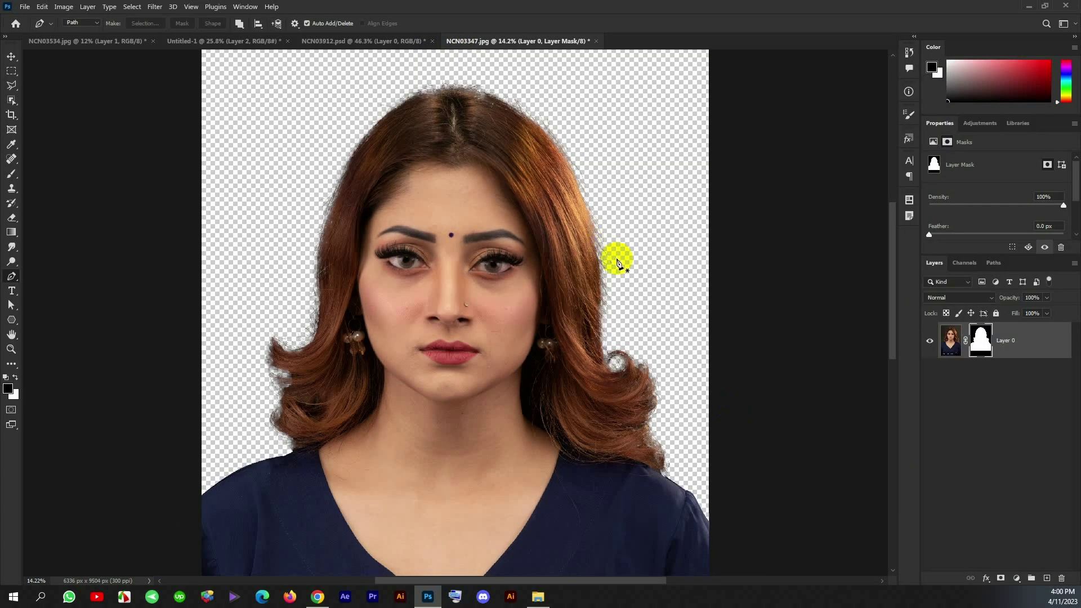
Target the woman's photo rather than its mask and set up an enlarged Spot Healing Brush.
click(1028, 348)
click(12, 159)
scroll(442, 332, up, 2)
scroll(442, 331, up, 3)
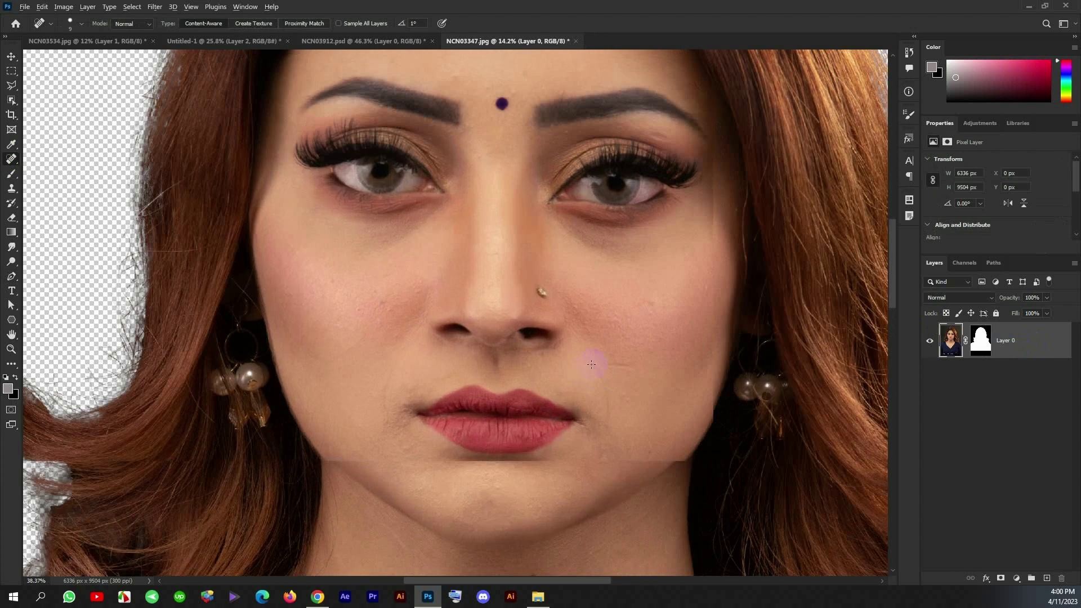
right_click(684, 397)
click(684, 397)
click(608, 383)
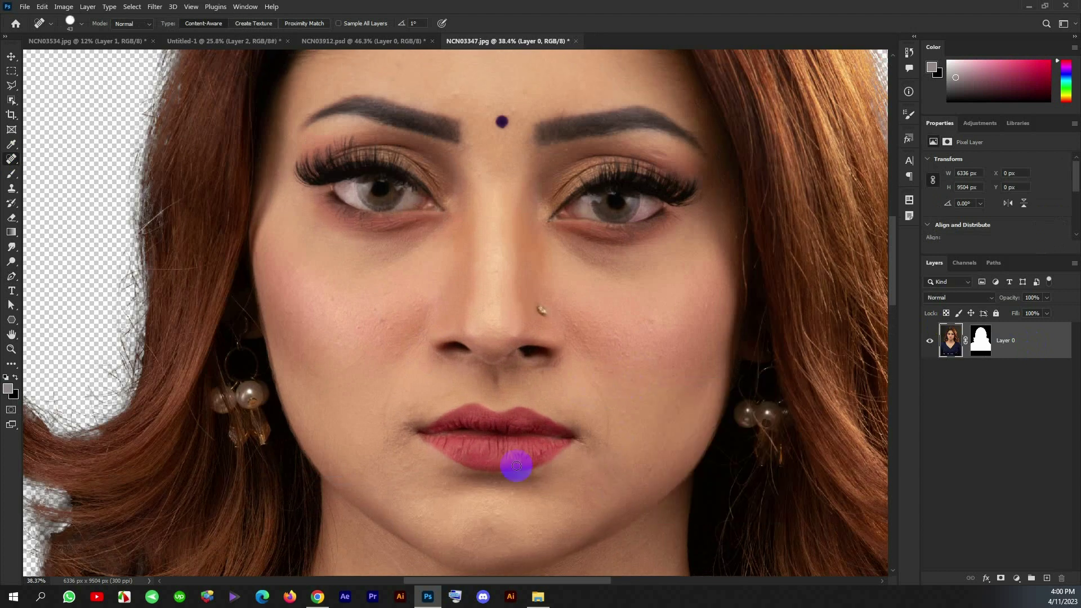
Heal blemishes on the woman's cheek, eyebrow and forehead.
scroll(394, 318, up, 1)
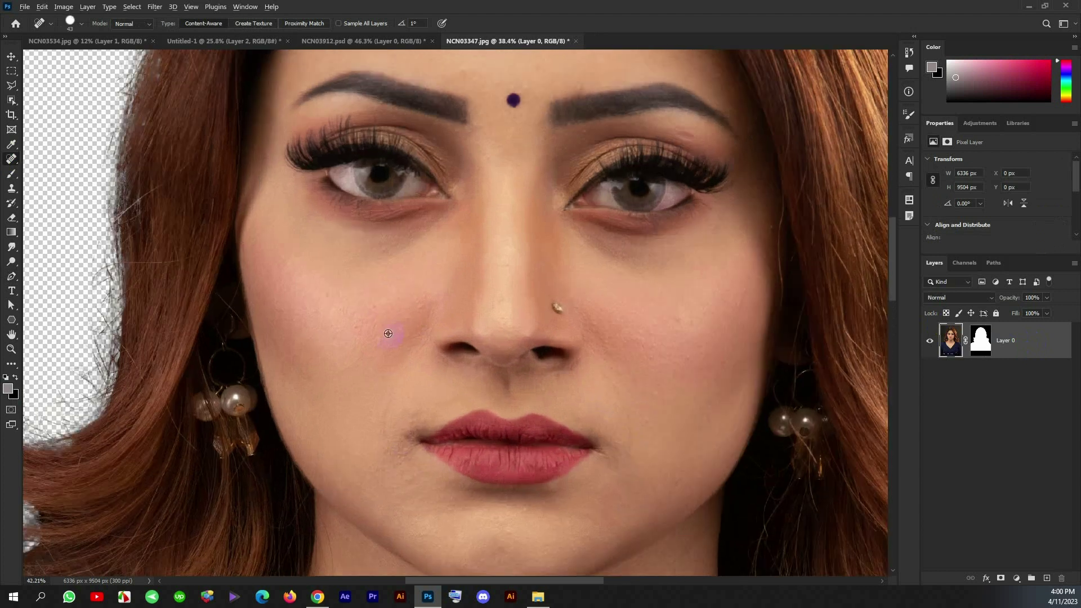
scroll(396, 312, up, 2)
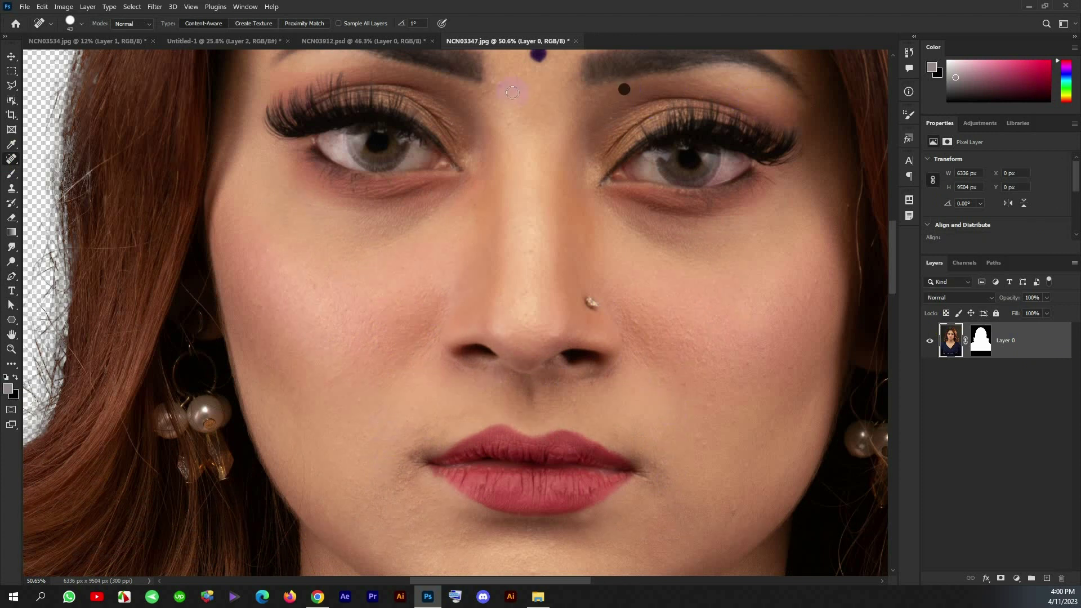
drag(641, 207, 523, 267)
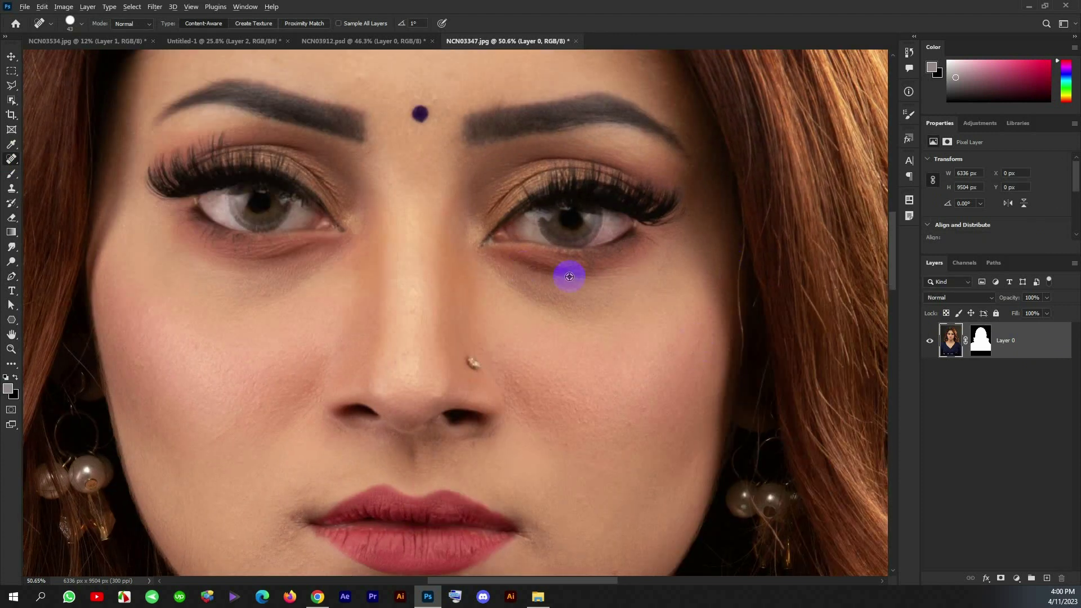
scroll(569, 276, down, 6)
mouse_move(439, 179)
mouse_down()
mouse_move(450, 171)
mouse_move(492, 198)
mouse_move(498, 226)
mouse_up()
scroll(512, 210, up, 4)
right_click(525, 214)
scroll(494, 232, down, 8)
Convert the cut-out to a Smart Object and drag it into the Untitled-1 poster.
right_click(1027, 342)
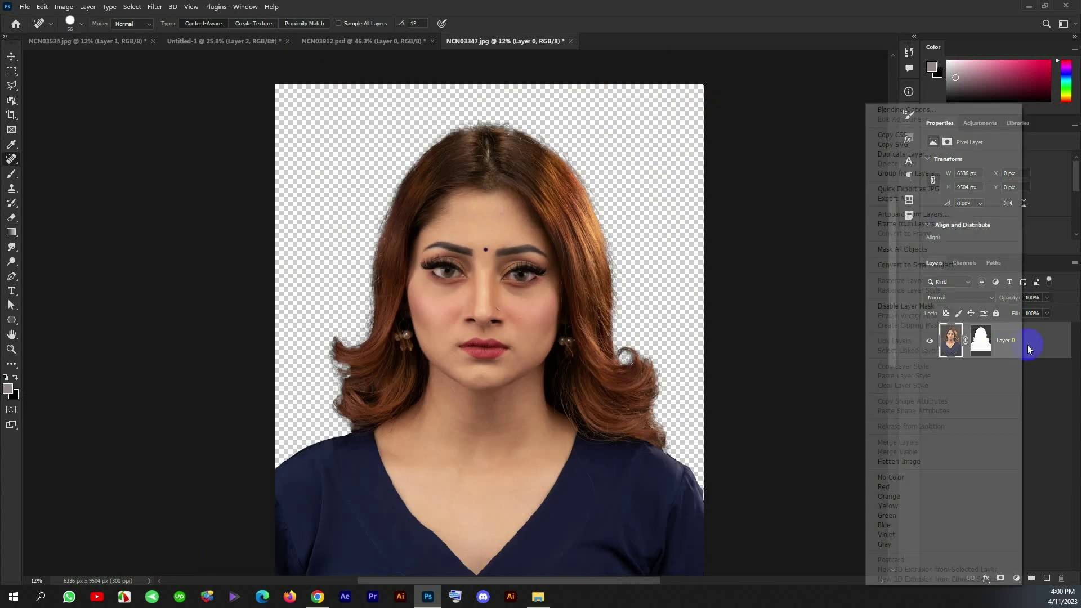
click(912, 248)
key(v)
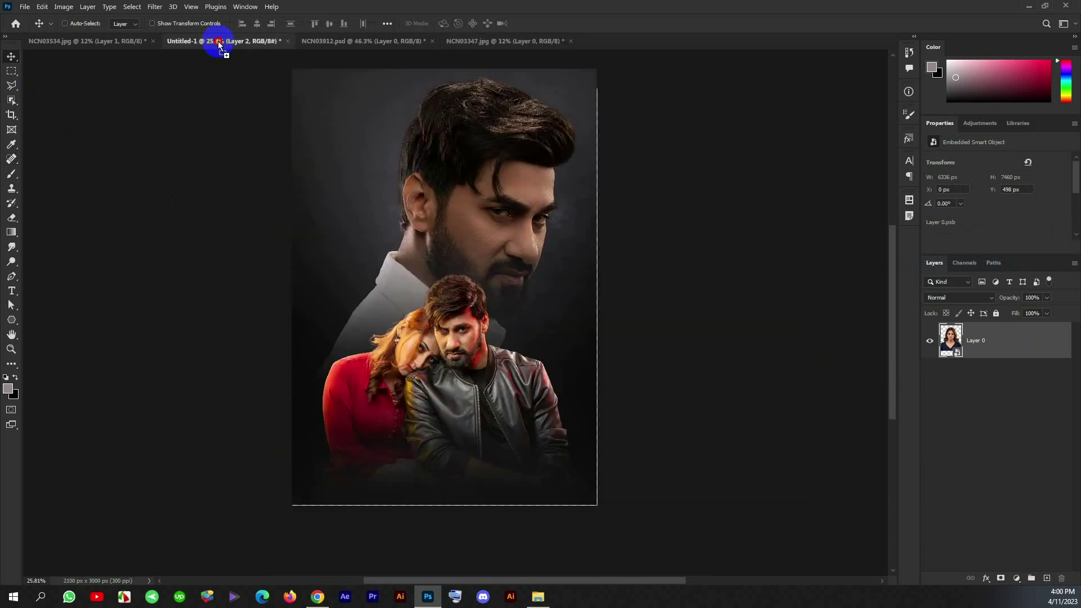
drag(219, 43, 996, 385)
Scale the woman to about 30%, position her beside the man's face, and add a layer mask.
key(ctrl+t)
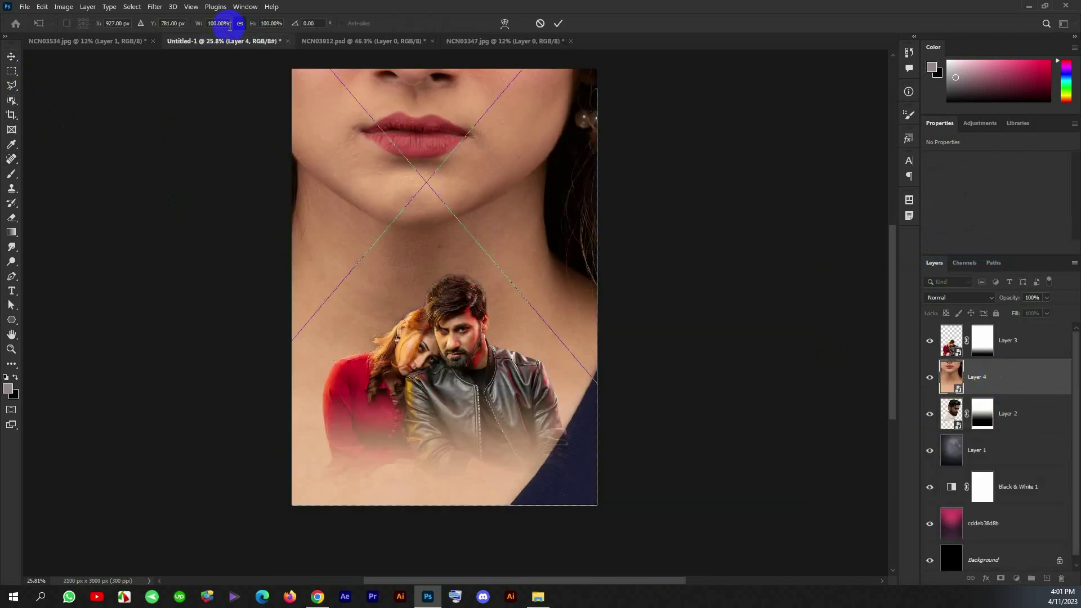
drag(200, 23, 166, 28)
drag(455, 240, 451, 285)
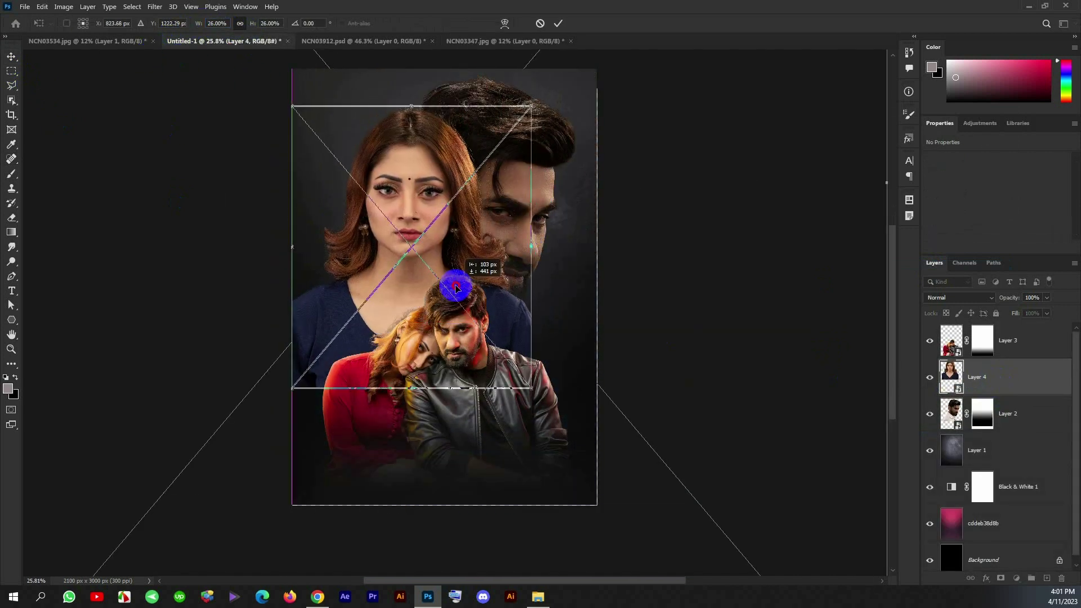
mouse_move(411, 384)
mouse_down()
mouse_move(420, 430)
mouse_move(416, 393)
mouse_move(429, 393)
mouse_up()
key(Return)
alt+click(1009, 395)
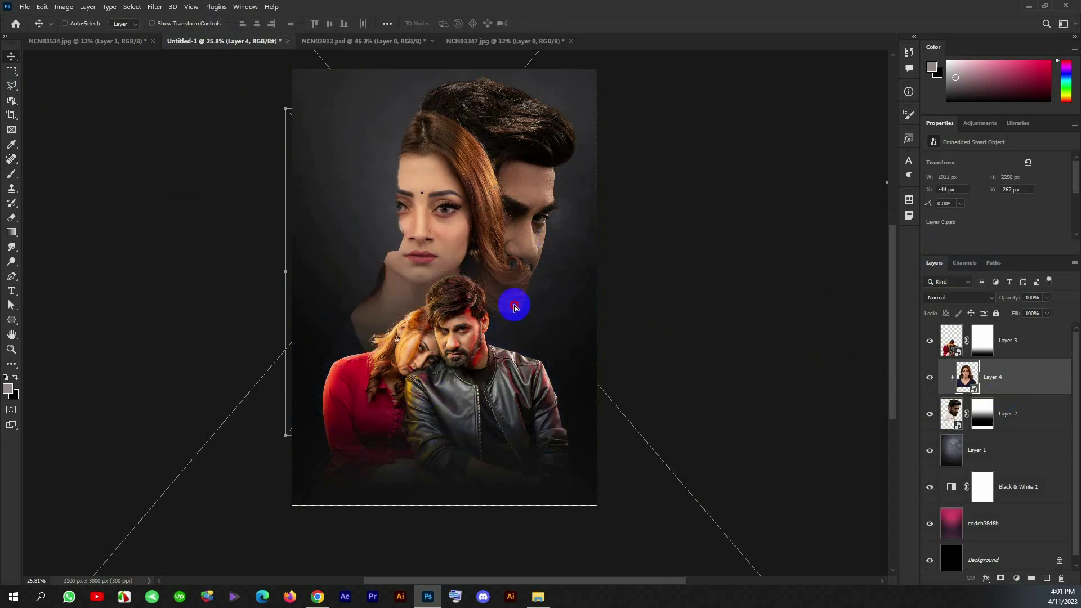
drag(501, 305, 526, 305)
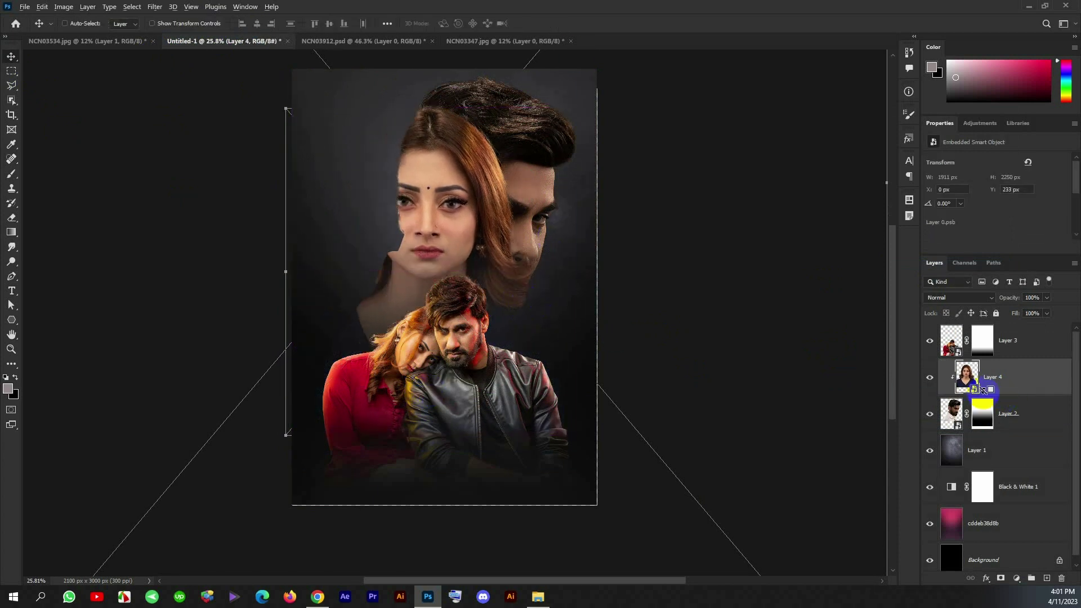
alt+click(985, 395)
click(997, 575)
Invert the woman's mask and paint white to softly reveal her face, neck and shoulder.
key(ctrl+i)
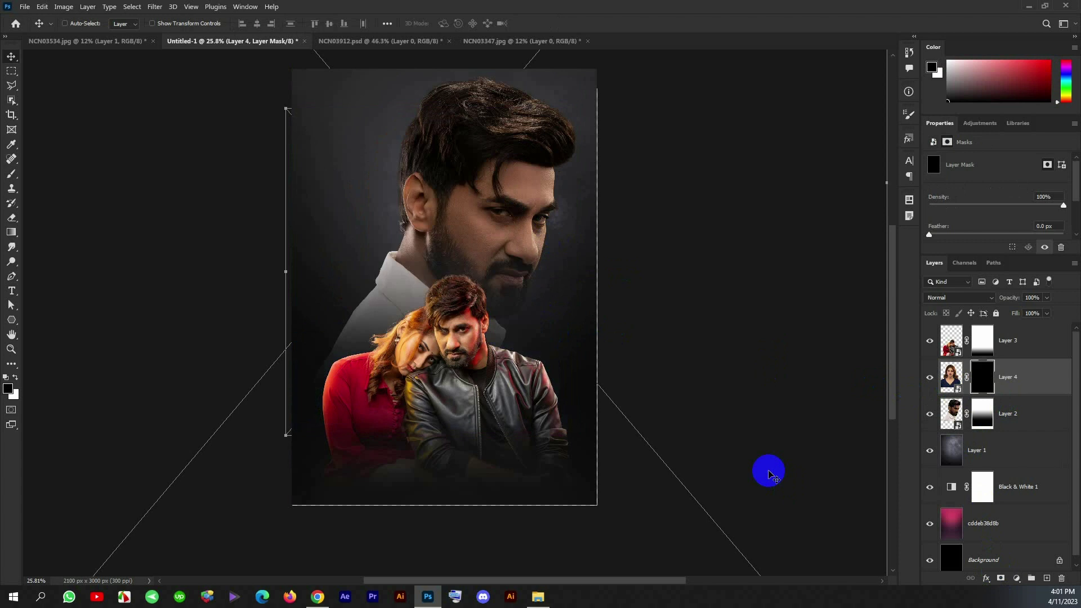
scroll(570, 292, up, 1)
click(11, 174)
scroll(553, 227, up, 1)
right_click(521, 225)
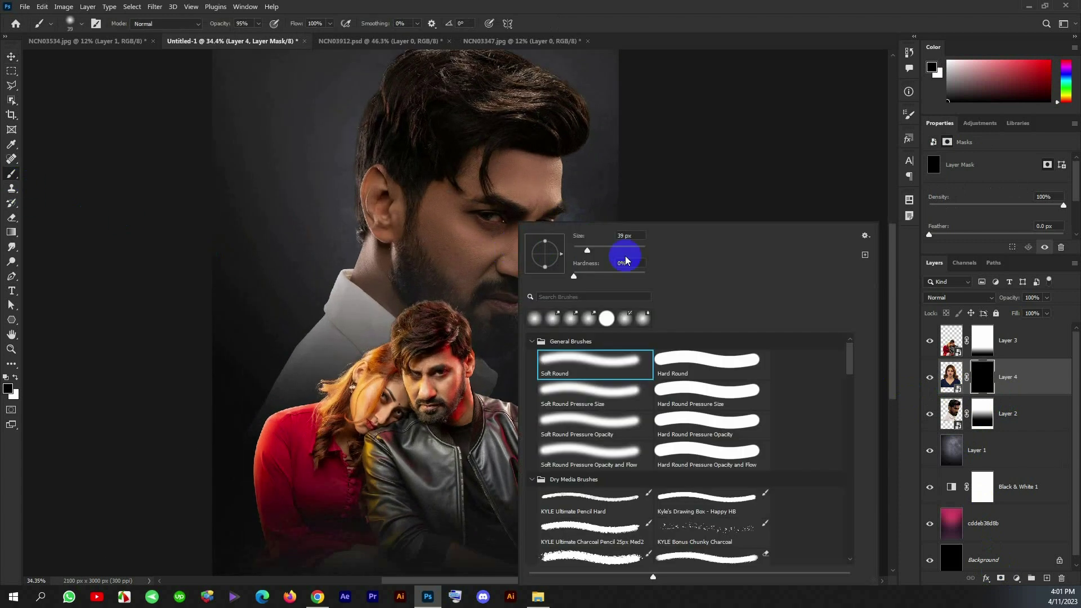
click(16, 377)
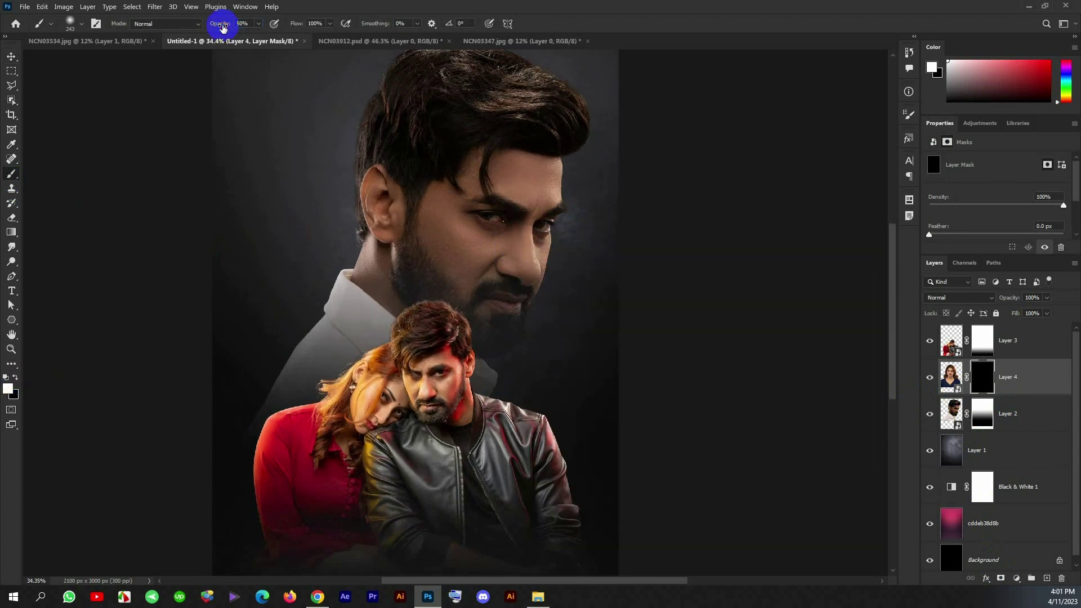
mouse_move(425, 244)
mouse_down()
mouse_move(366, 173)
mouse_move(362, 242)
mouse_move(393, 289)
mouse_move(379, 212)
mouse_move(424, 219)
mouse_move(442, 277)
mouse_move(430, 150)
mouse_move(379, 115)
mouse_move(385, 161)
mouse_up()
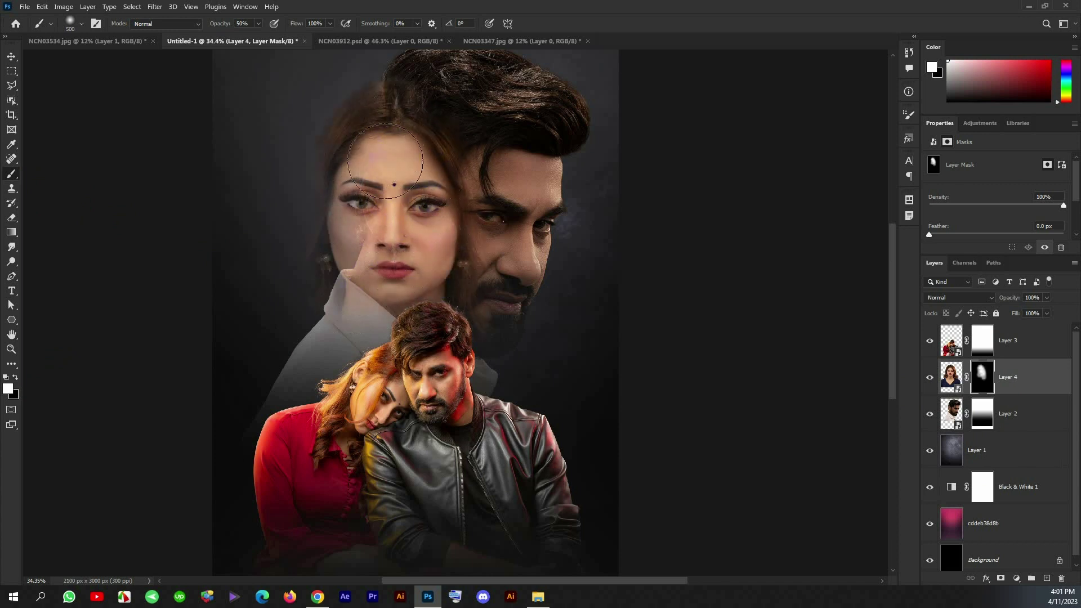
key(2)
mouse_move(362, 293)
mouse_down()
mouse_move(338, 360)
mouse_move(300, 413)
mouse_move(299, 323)
mouse_move(339, 151)
mouse_up()
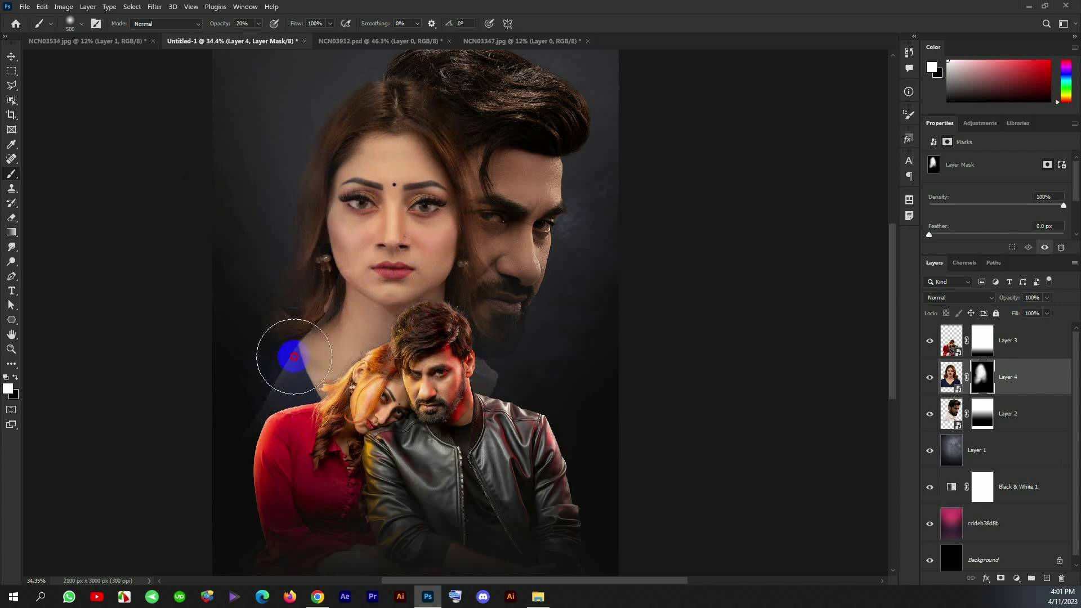
Shift the woman slightly left, then nudge both faded portraits lower together.
click(11, 56)
drag(454, 248, 434, 249)
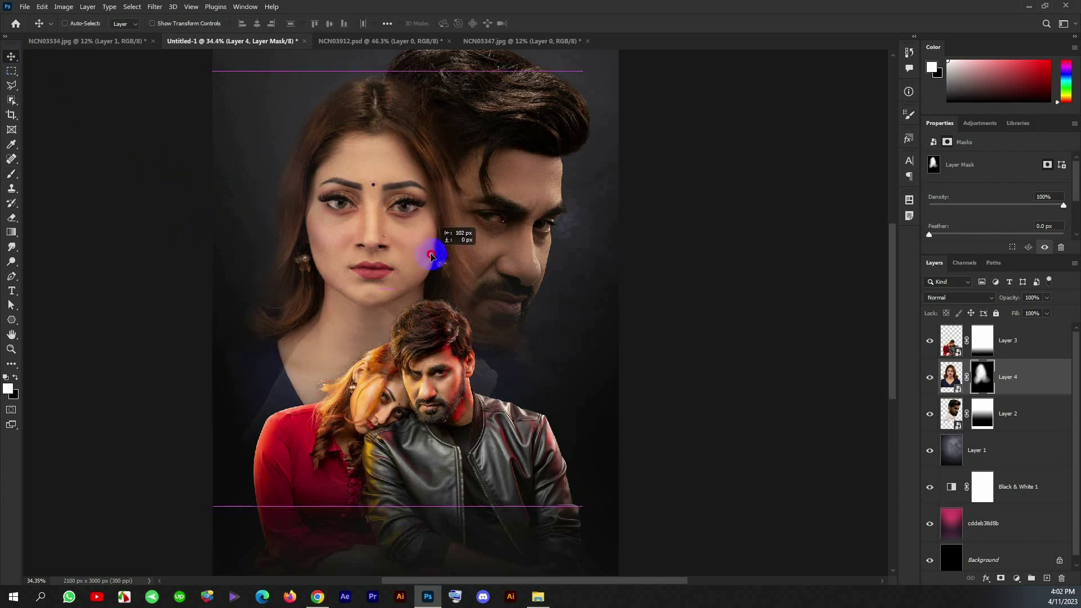
click(951, 377)
scroll(511, 342, down, 2)
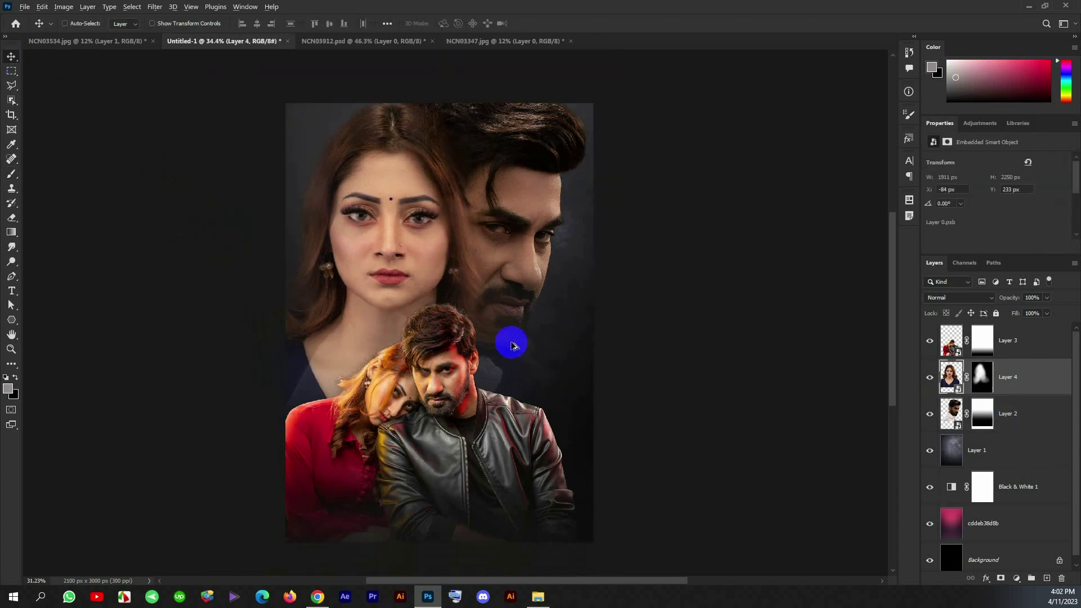
drag(457, 299, 453, 299)
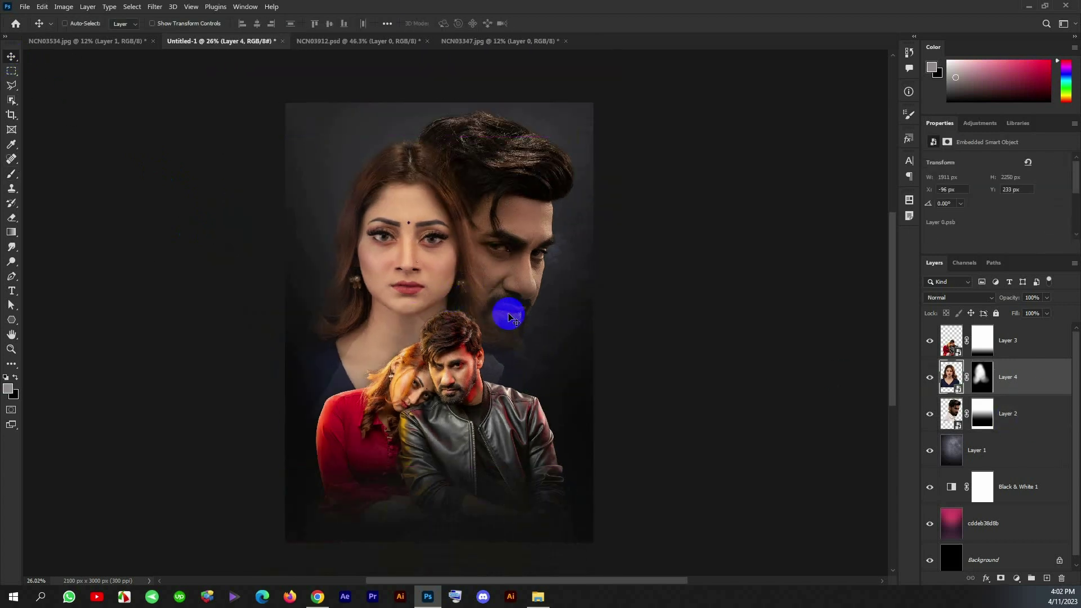
scroll(482, 301, up, 1)
ctrl+click(1008, 414)
drag(649, 306, 646, 309)
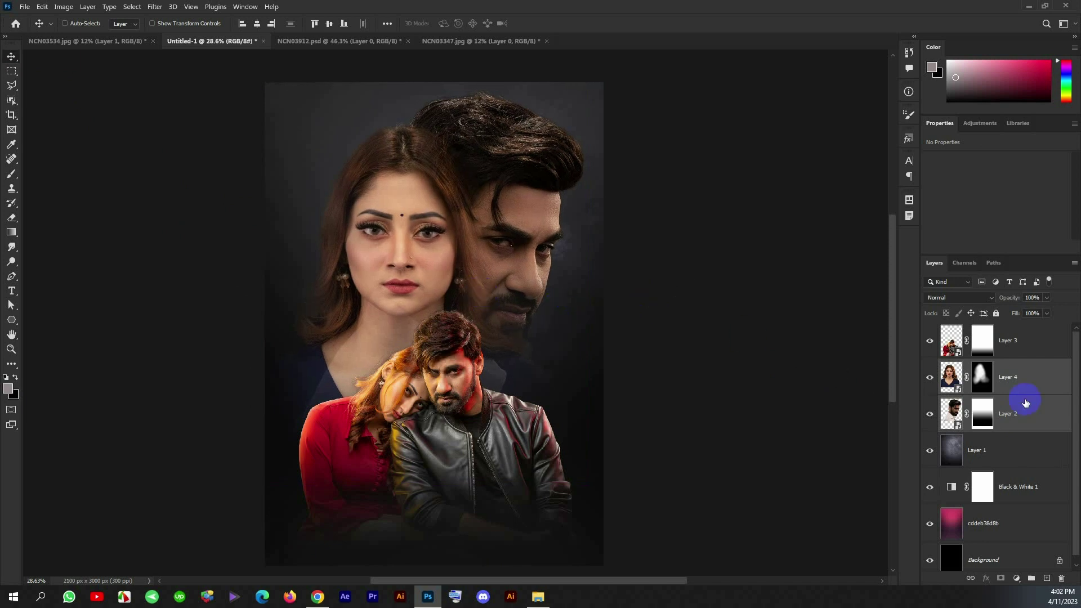
click(1025, 393)
Add a Brightness/Contrast layer clipped to the woman's portrait: Brightness -38, Contrast -13.
click(1017, 579)
click(1030, 413)
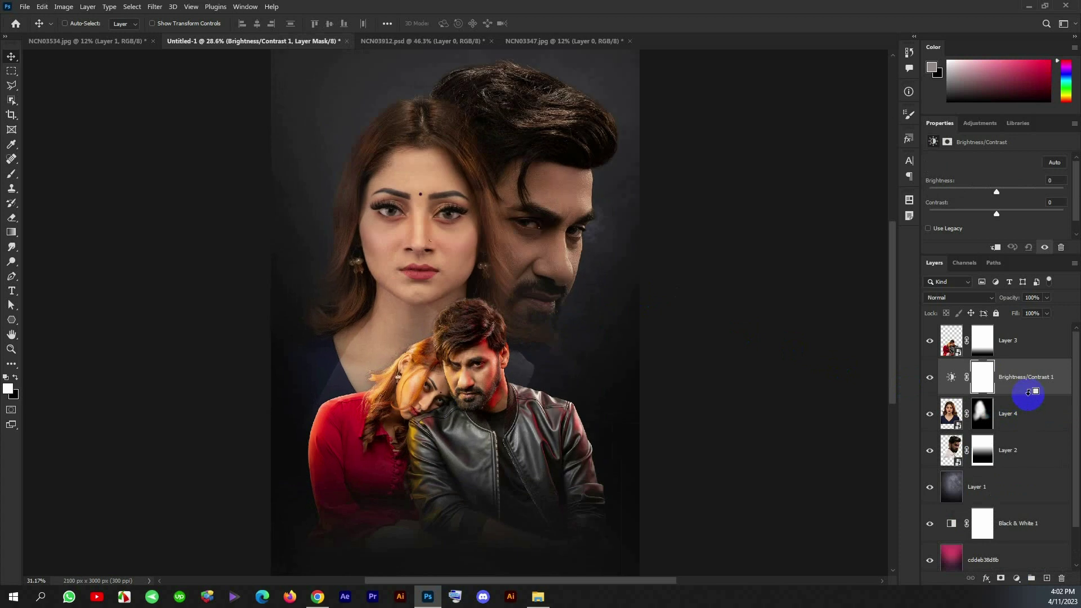
click(995, 248)
mouse_move(997, 193)
mouse_down()
mouse_move(987, 192)
mouse_move(988, 218)
mouse_move(979, 193)
mouse_move(979, 214)
mouse_up()
scroll(597, 434, down, 2)
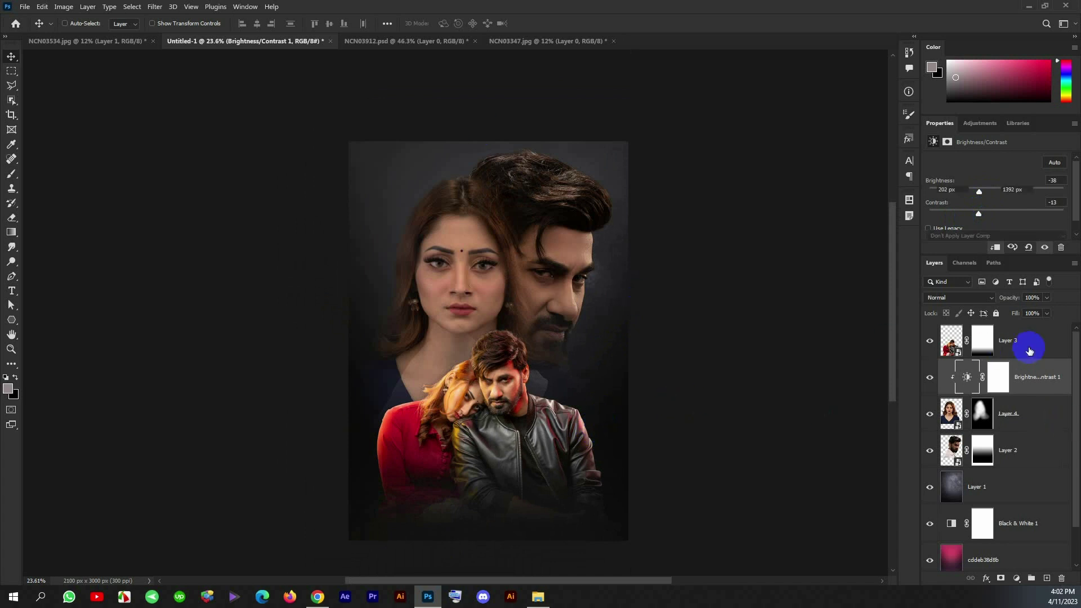
Add a Vibrance layer clipped to the cut-out couple at +13.
click(1008, 341)
click(1017, 578)
click(1008, 454)
alt+click(1017, 359)
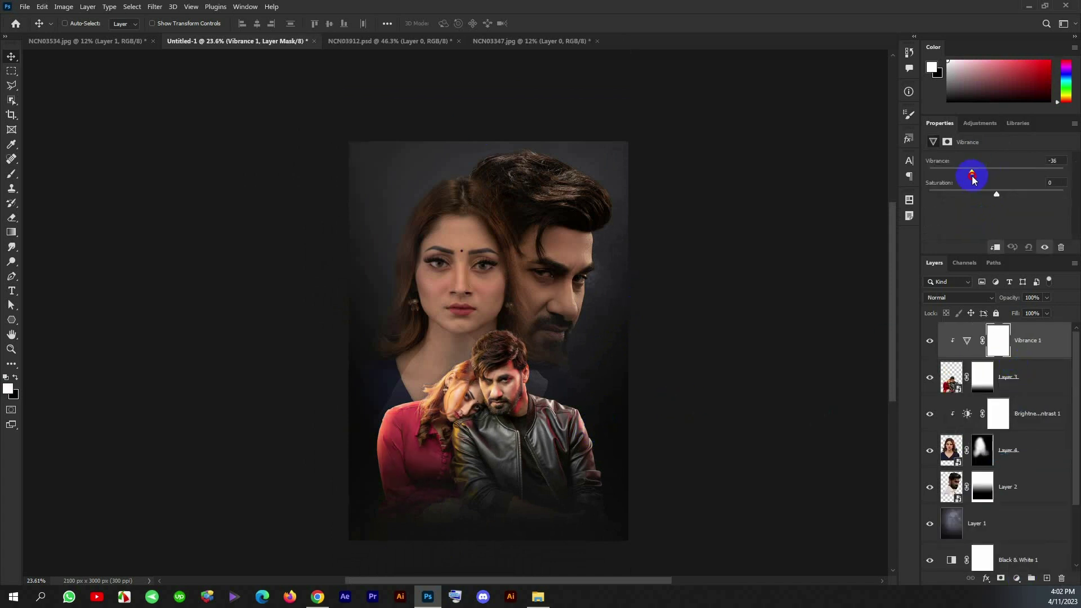
drag(1000, 174, 1005, 174)
click(956, 385)
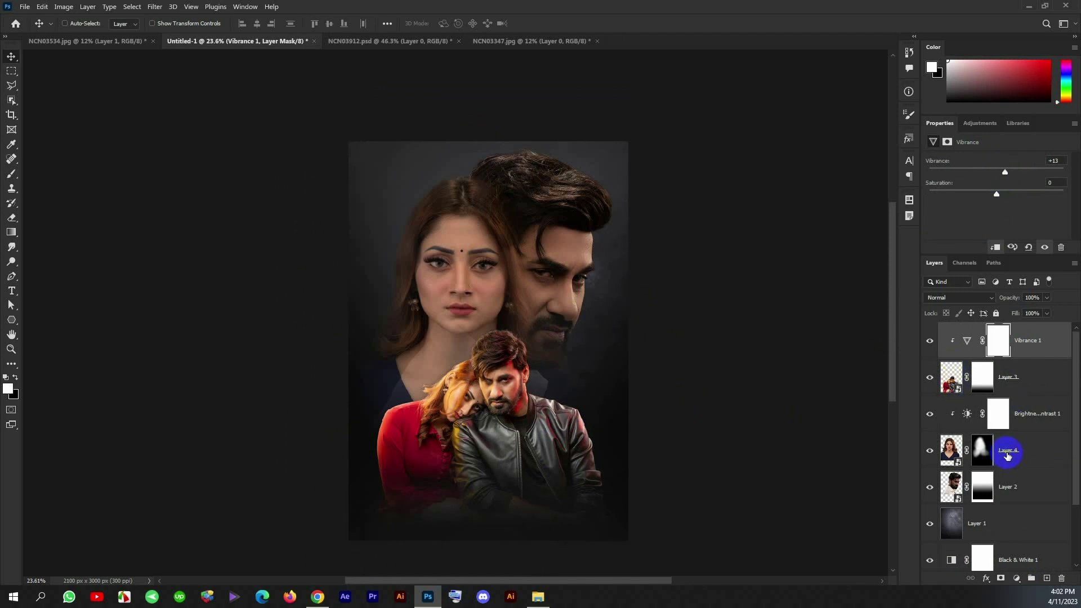
Sample orange and paint soft orange and red glows around the woman and the man's shoulder.
click(1008, 454)
click(1028, 417)
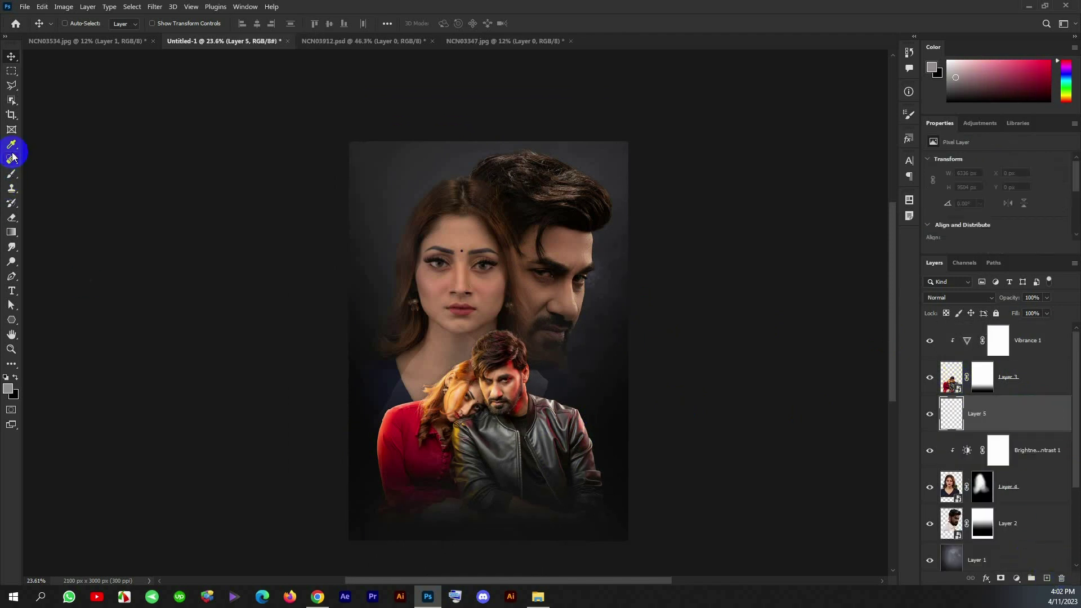
click(11, 147)
scroll(445, 459, up, 2)
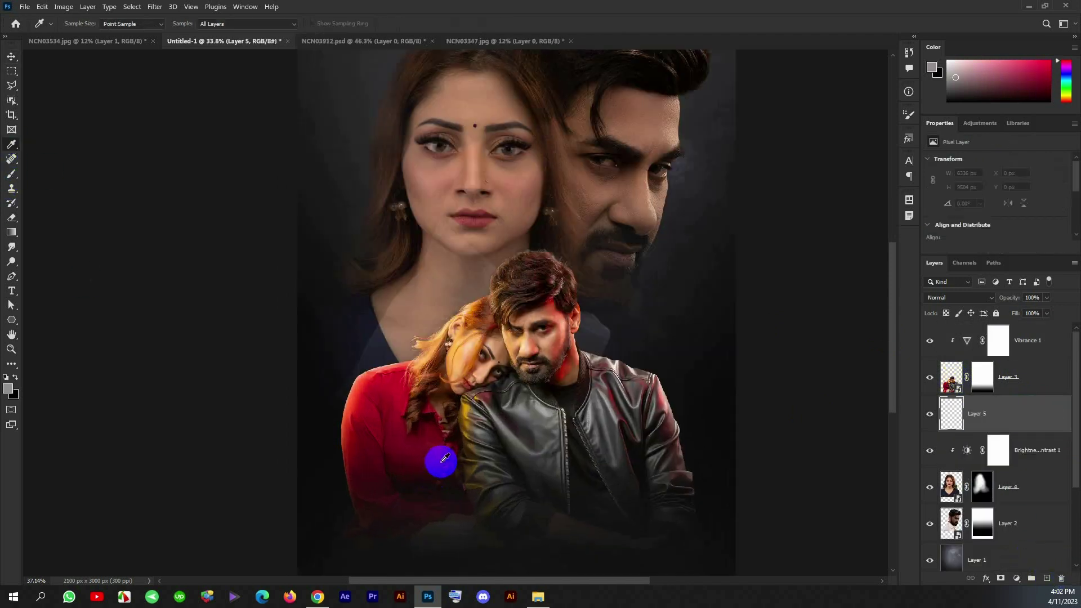
click(17, 381)
key(b)
click(444, 342)
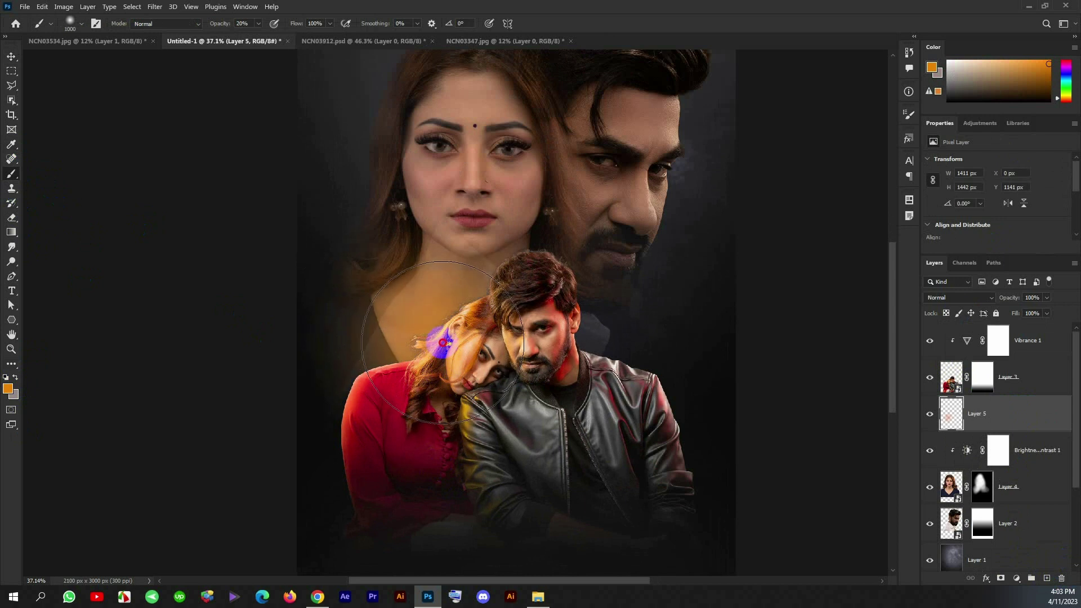
drag(443, 342, 483, 272)
alt+click(571, 360)
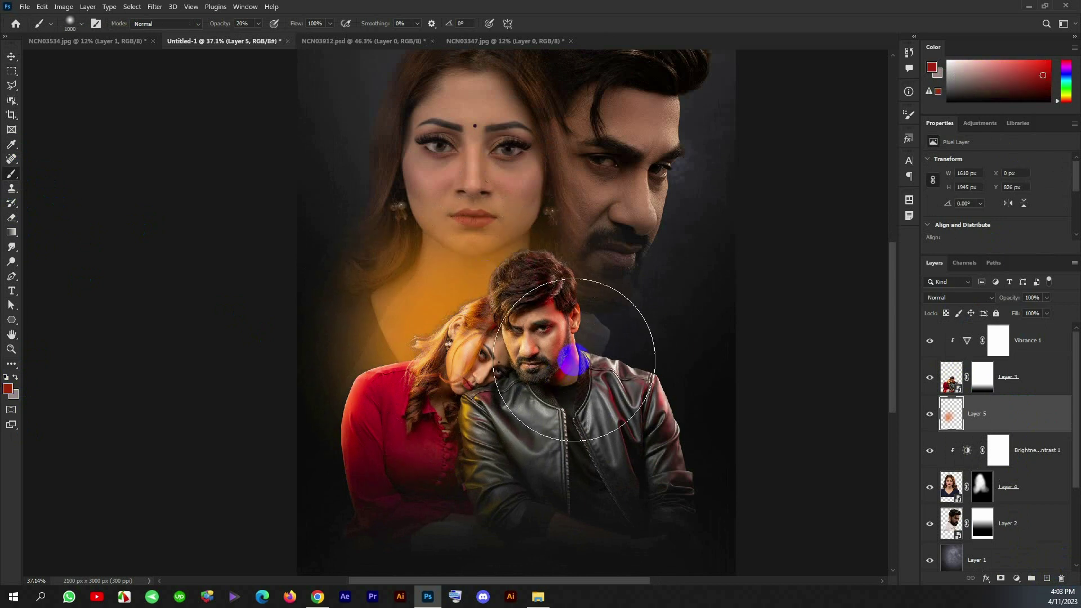
drag(571, 361, 619, 315)
On a new top layer, paint smaller red and orange glows by the man's head and woman's hair.
click(1051, 350)
key(d)
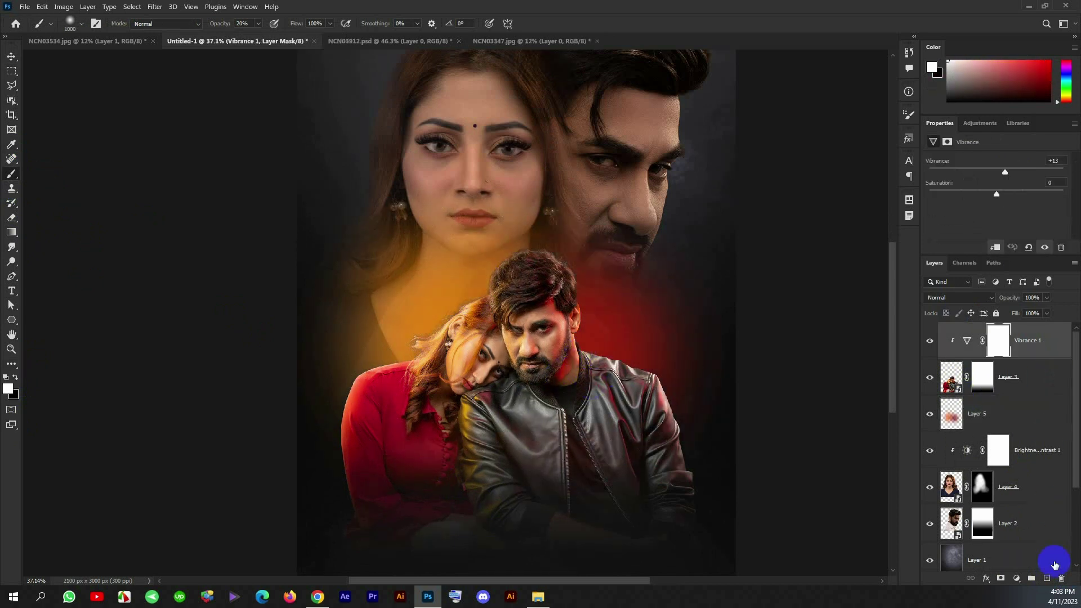
click(1047, 579)
key(bracketleft)
key(bracketleft)
key(bracketleft)
alt+click(587, 346)
drag(587, 345, 607, 344)
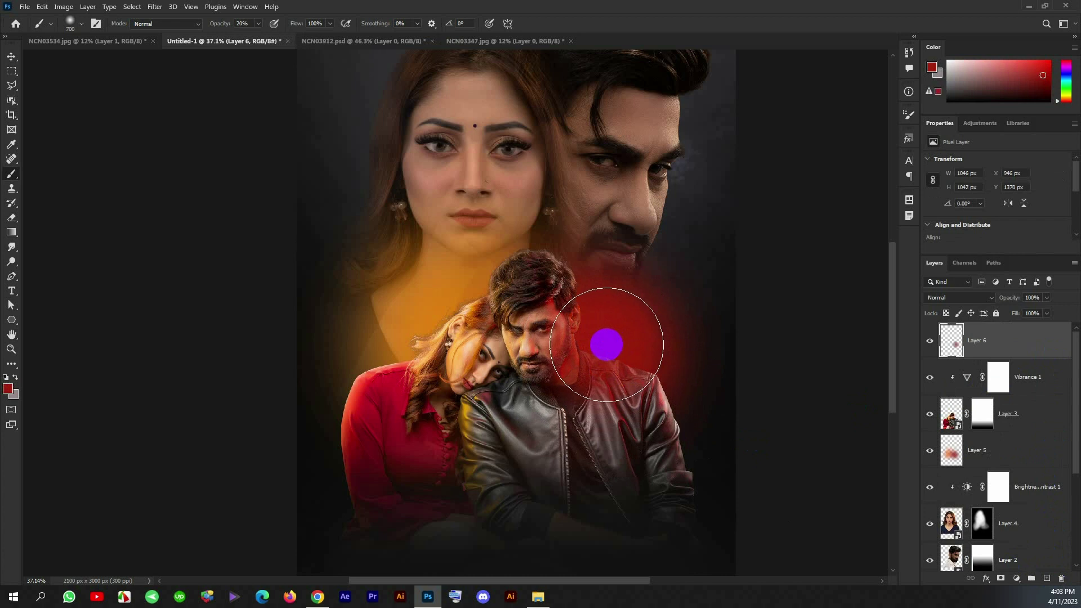
key(bracketleft)
key(bracketleft)
mouse_move(401, 350)
mouse_down()
mouse_move(424, 356)
mouse_move(366, 397)
mouse_up()
alt+click(423, 346)
Paint black on the woman's portrait mask to blend it into the man's face.
click(982, 524)
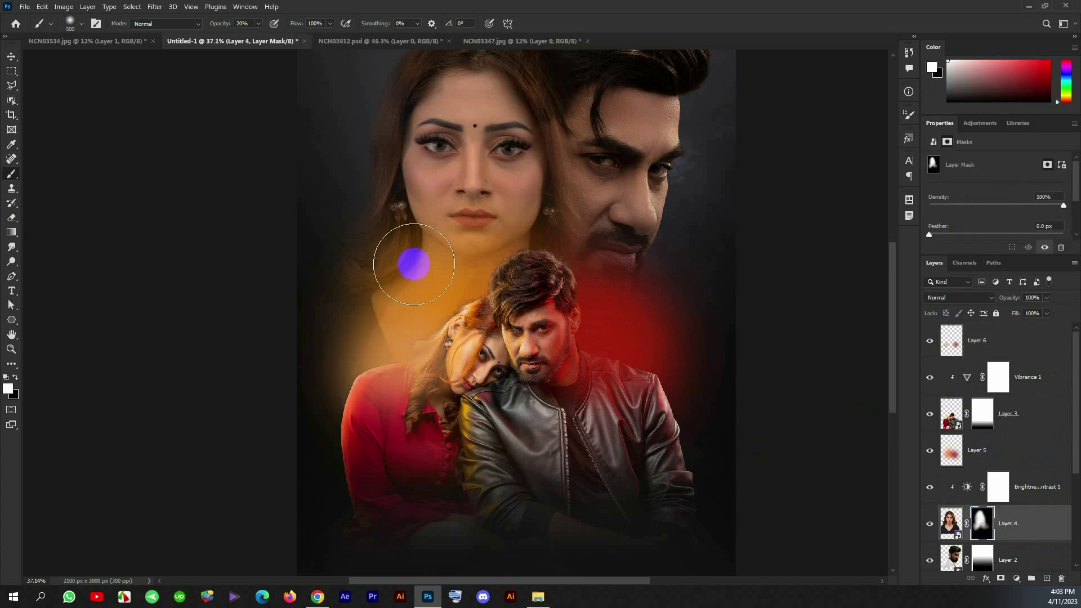
click(480, 263)
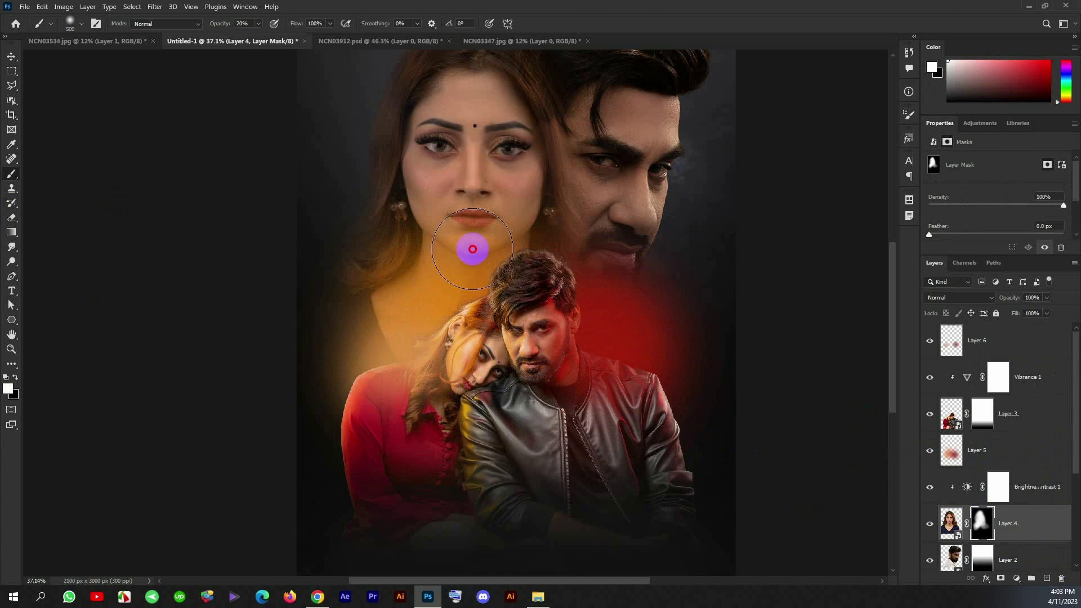
click(16, 378)
scroll(483, 208, up, 1)
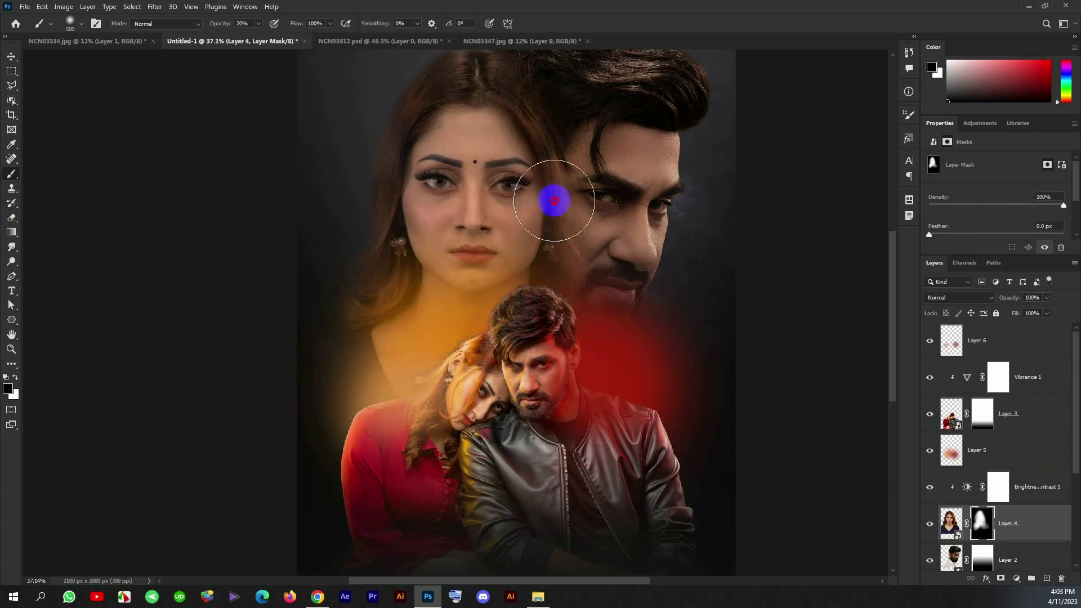
click(572, 257)
drag(573, 257, 561, 240)
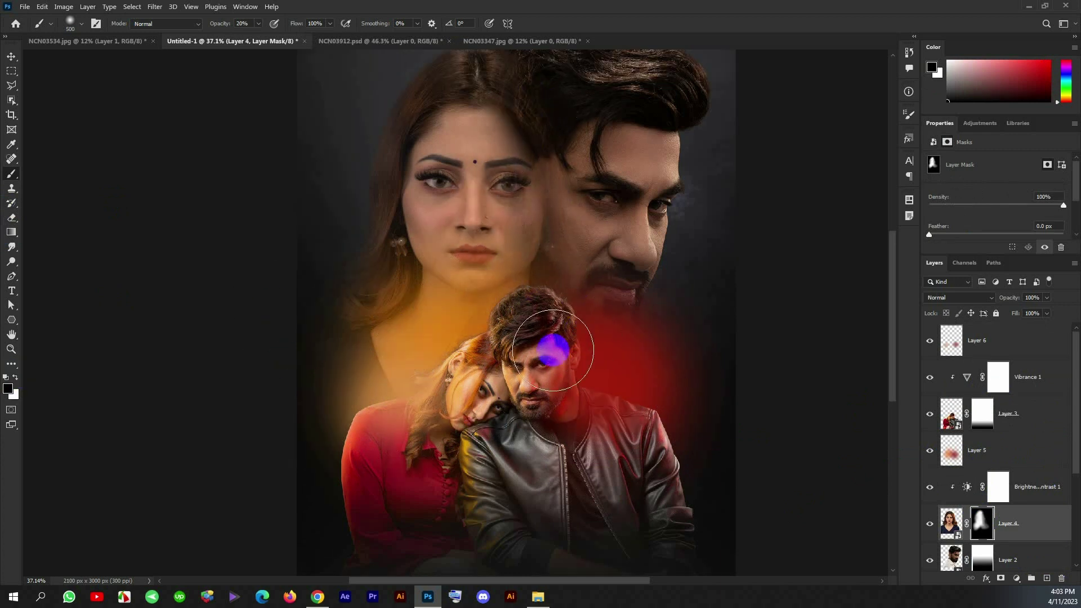
Shift the woman's large portrait slightly to the right.
scroll(555, 349, up, 1)
click(11, 56)
drag(490, 212, 500, 213)
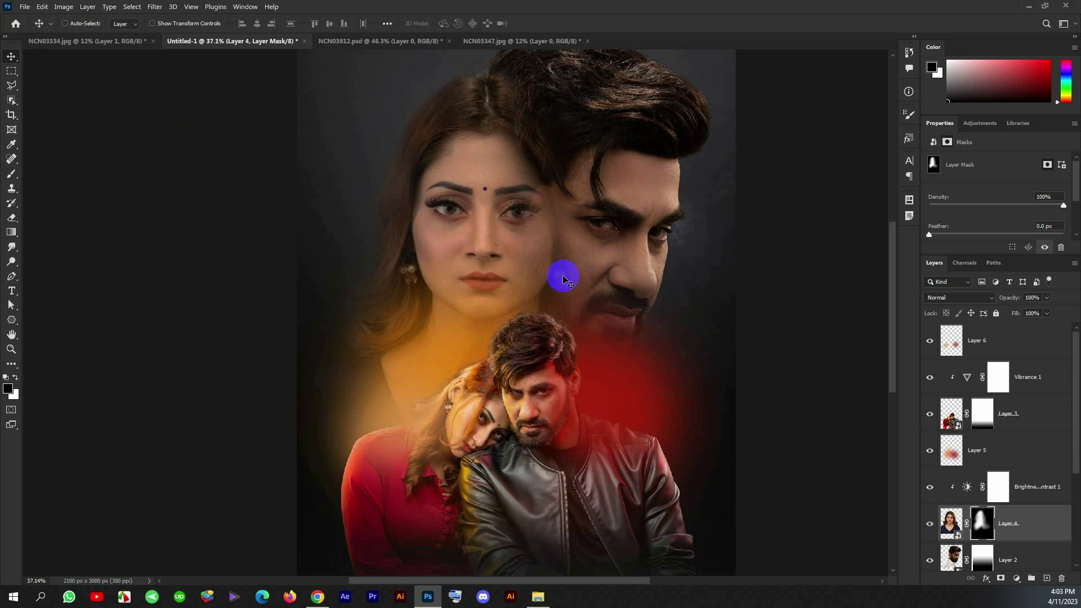
drag(537, 244, 541, 244)
Nudge the man's and woman's portraits slightly together.
shift+click(1019, 495)
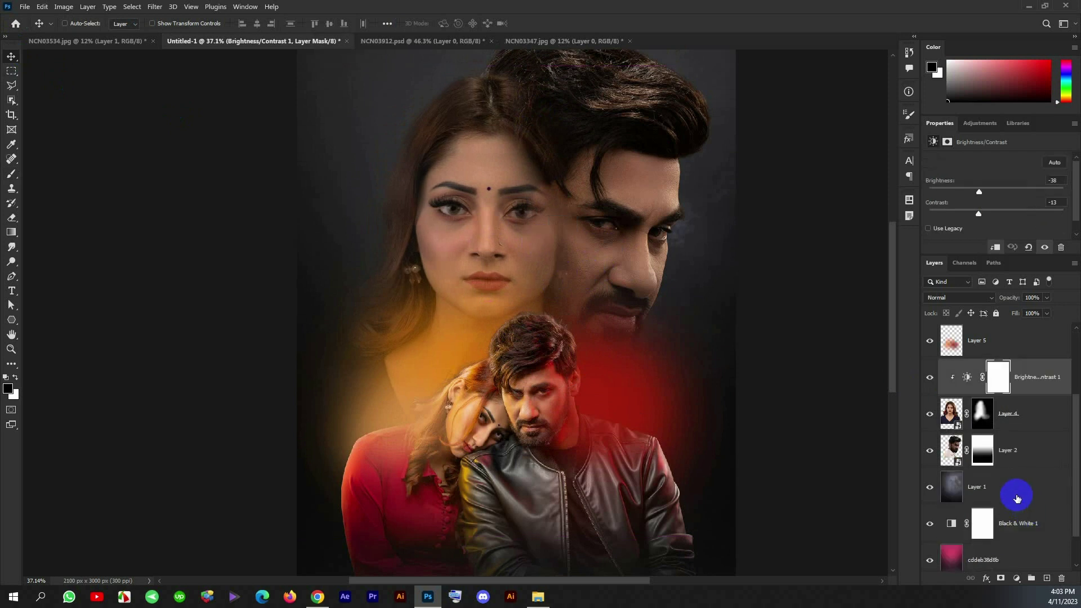
scroll(601, 381, down, 2)
drag(601, 381, 602, 382)
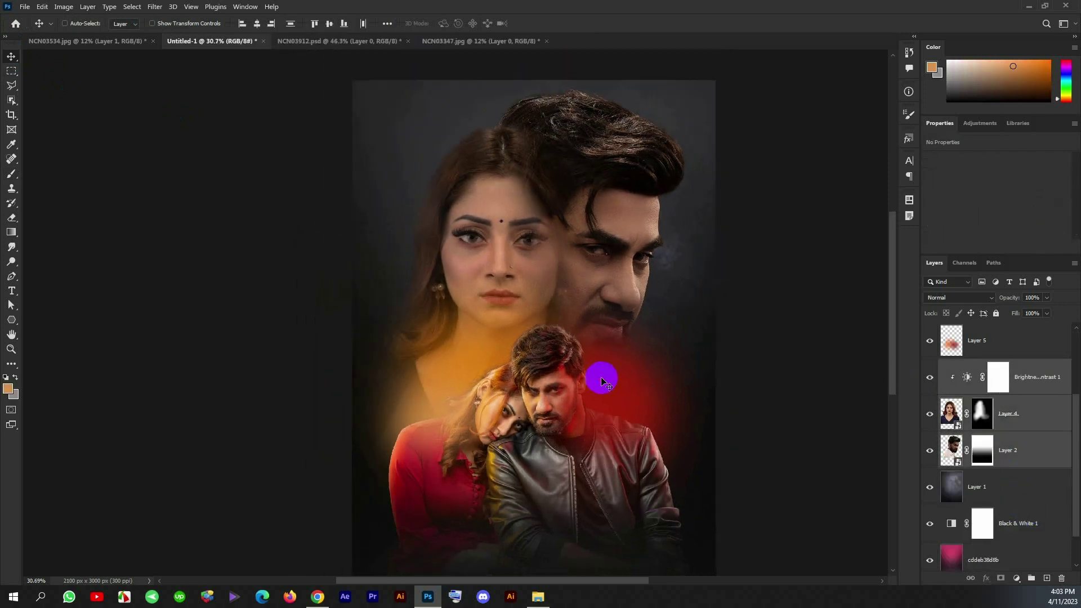
scroll(946, 495, up, 2)
Set the first glow layer to Color Dodge and the top glow to Screen at lower opacity.
click(958, 417)
click(958, 298)
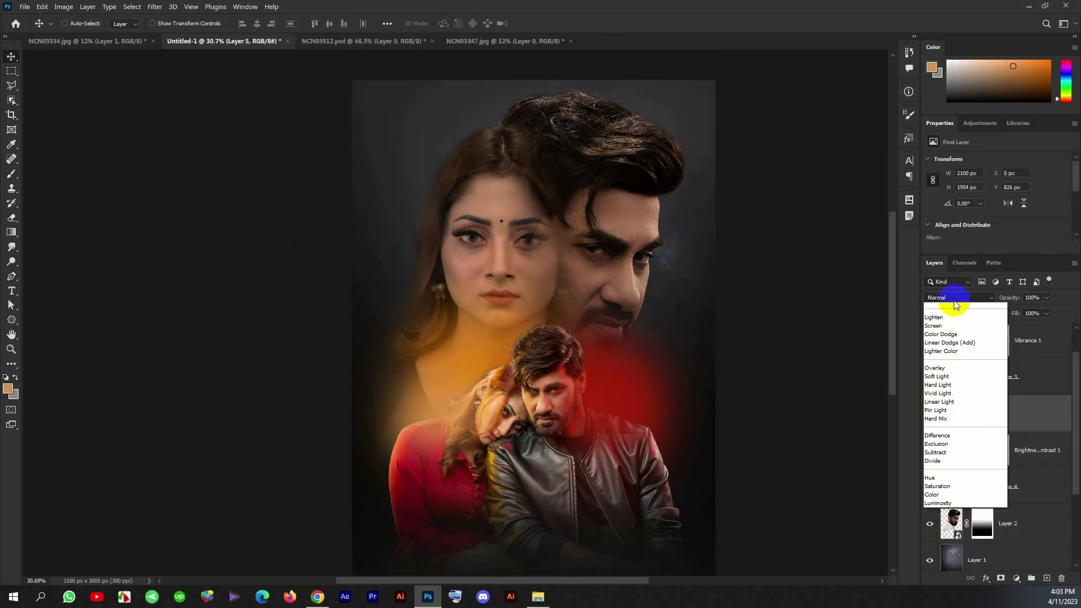
click(949, 401)
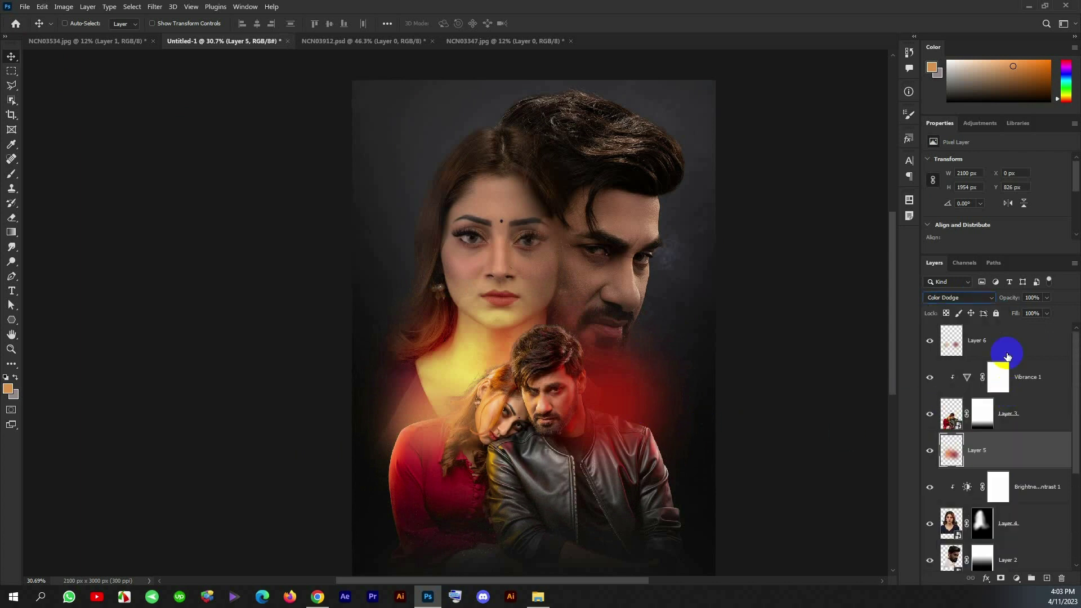
click(940, 350)
click(957, 298)
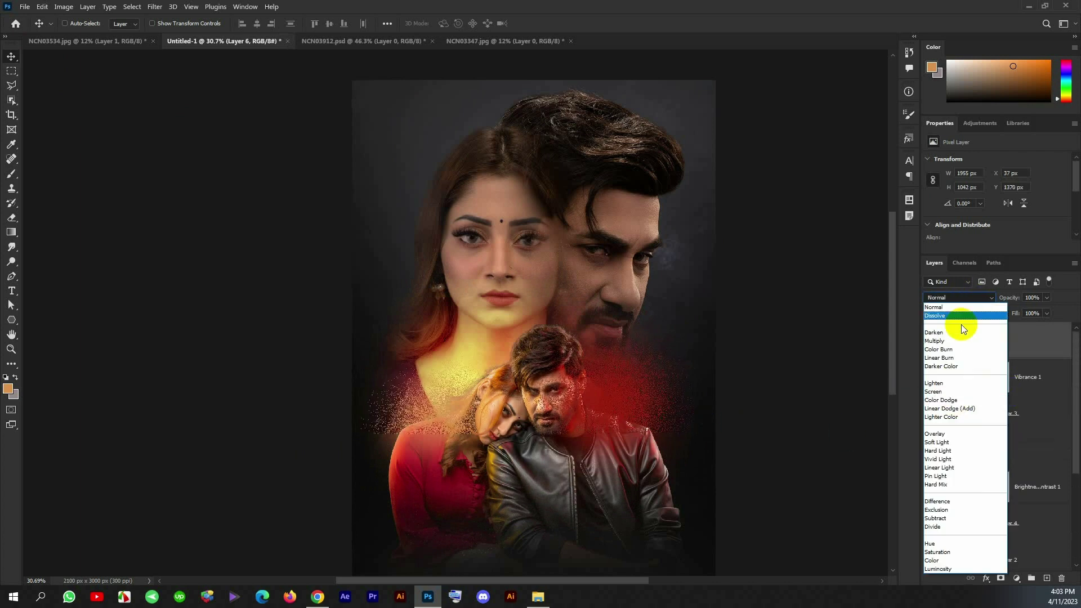
click(952, 392)
drag(1015, 303, 1002, 300)
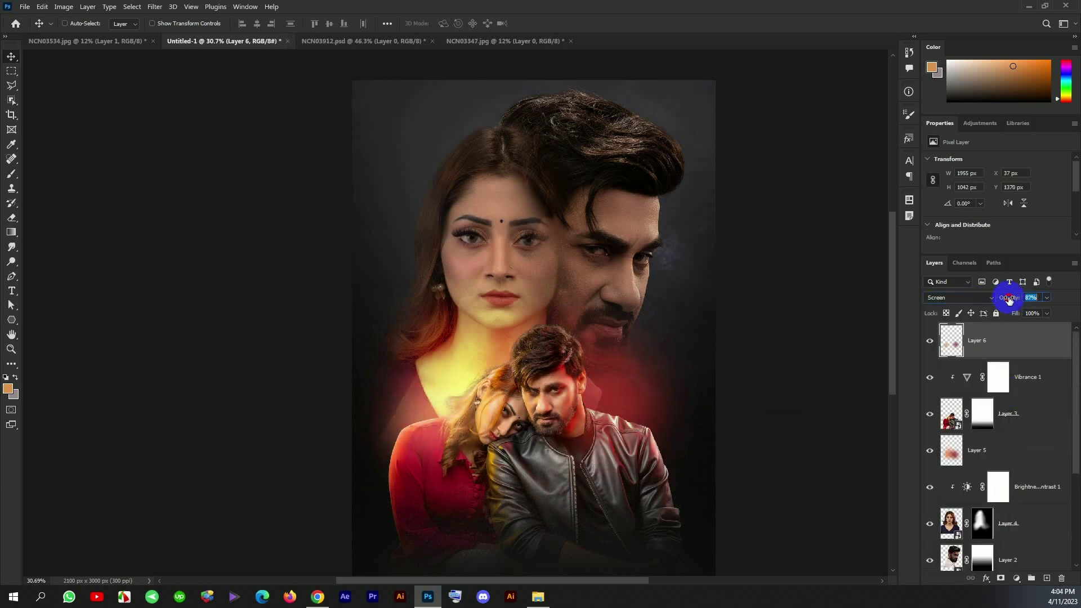
Add a new empty layer clipped to the cut-out couple.
click(1018, 423)
key(ctrl+shift+alt+n)
key(ctrl+alt+g)
Hide the top glow layer and brush orange tones along the woman's hair edge.
alt+scroll(604, 433, up, 2)
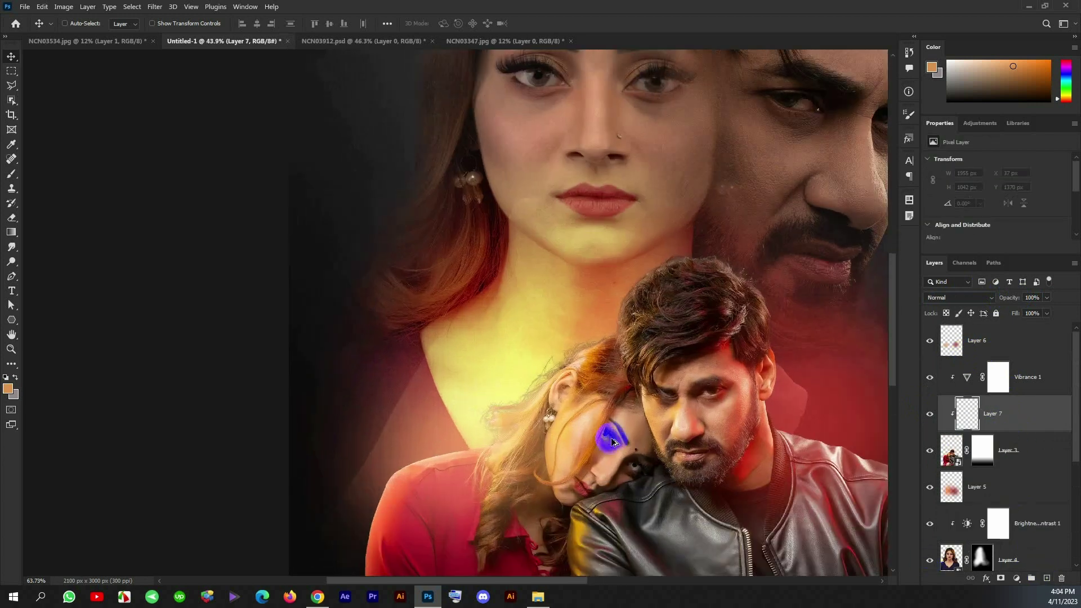
alt+scroll(604, 434, up, 2)
alt+scroll(603, 439, up, 1)
click(12, 174)
alt+click(499, 303)
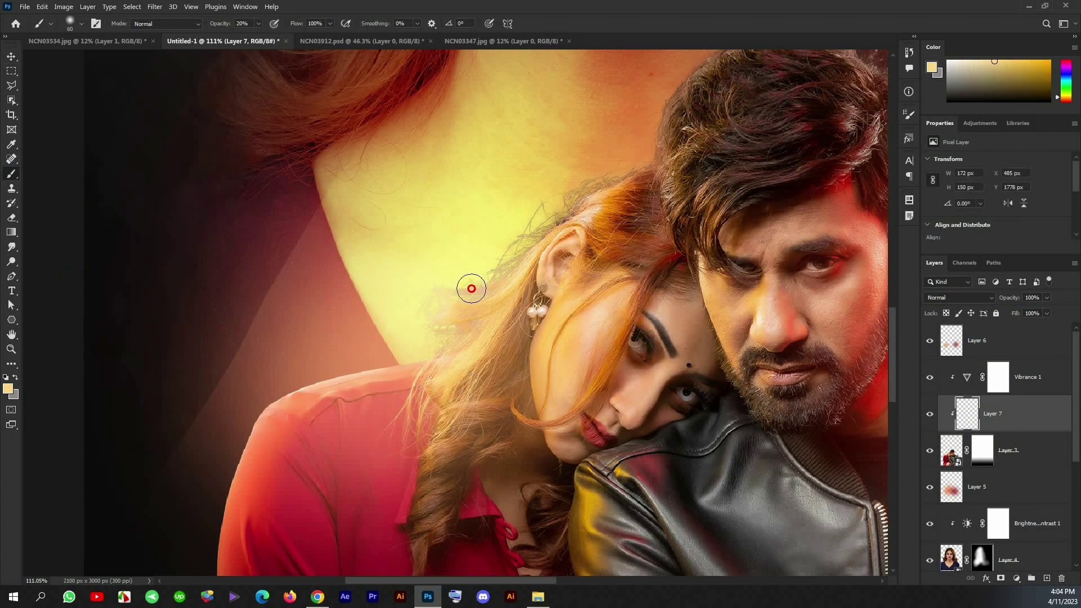
click(930, 345)
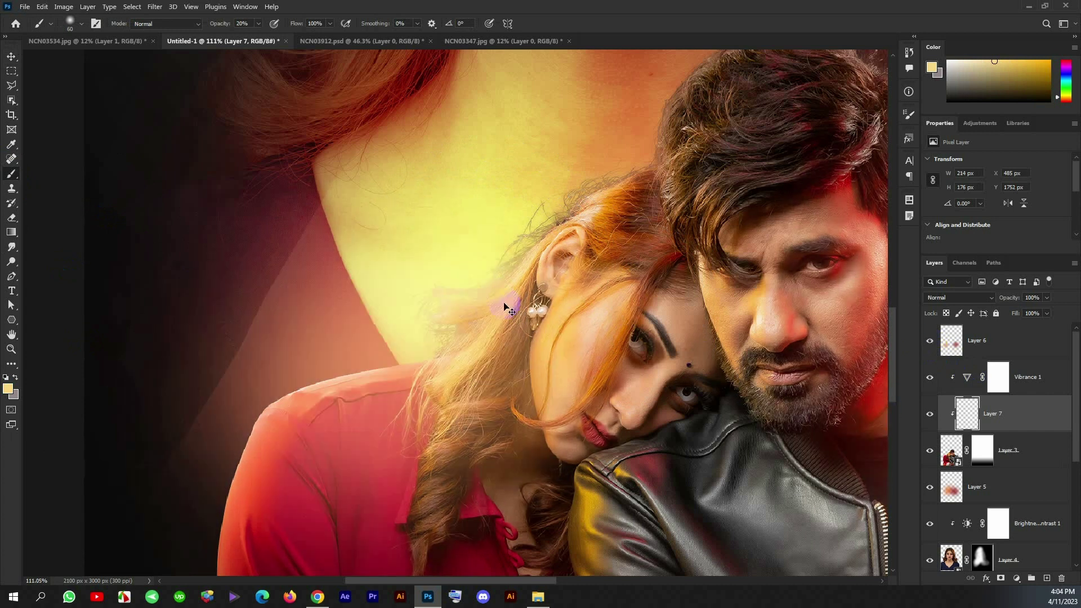
click(910, 52)
click(930, 341)
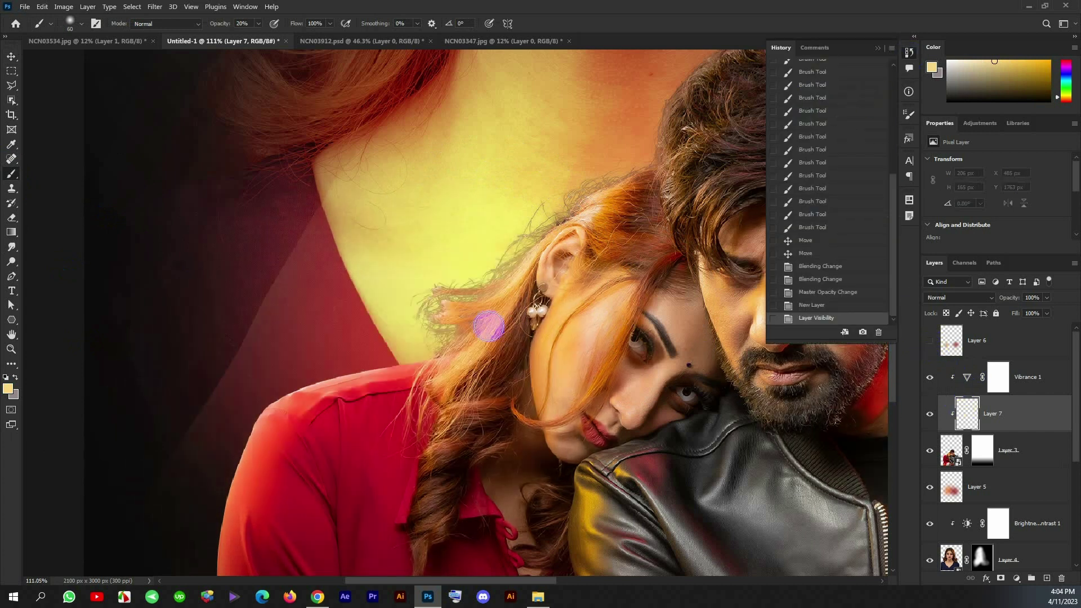
alt+click(453, 288)
mouse_move(440, 289)
mouse_down()
mouse_move(457, 316)
mouse_move(433, 289)
mouse_move(460, 299)
mouse_up()
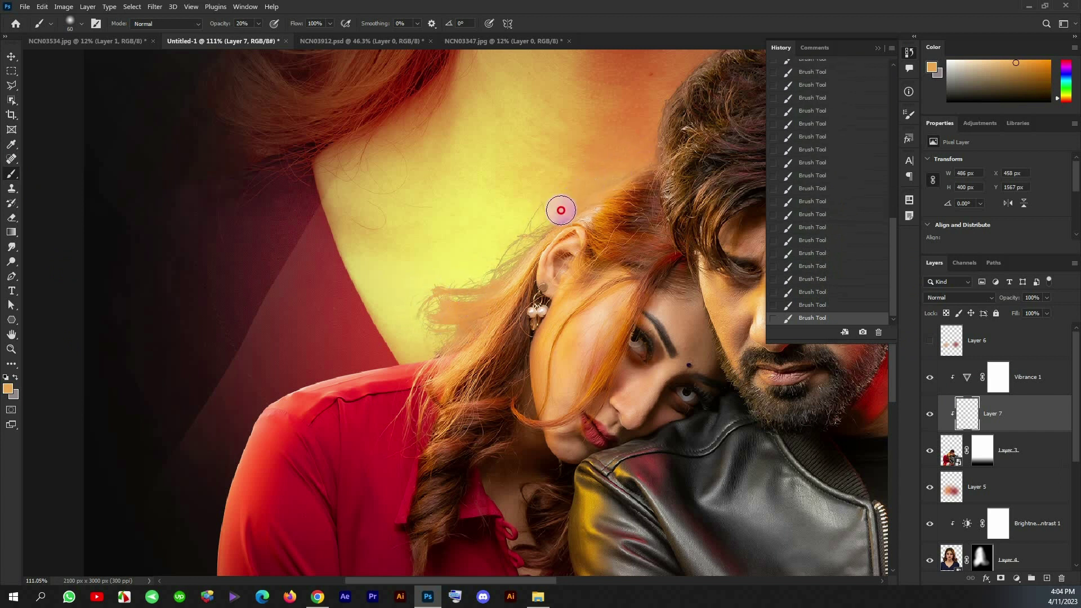
Paint darker brown strokes along the man's hair edge.
drag(625, 140, 536, 236)
alt+click(592, 200)
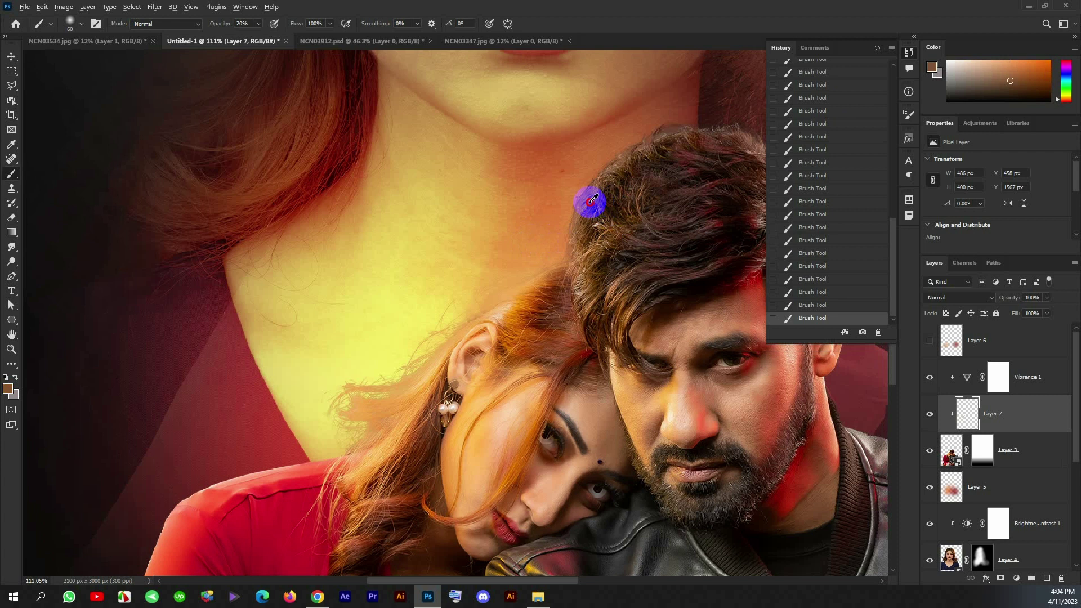
alt+click(594, 182)
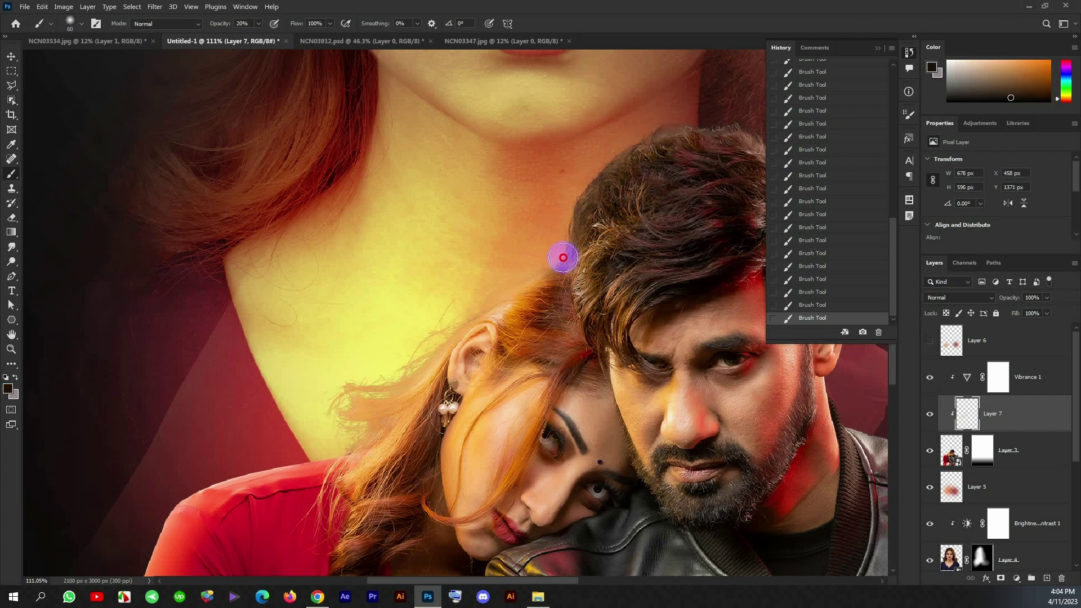
scroll(517, 152, right, 3)
mouse_move(563, 141)
mouse_down()
mouse_move(663, 257)
mouse_move(507, 121)
mouse_up()
drag(430, 229, 565, 156)
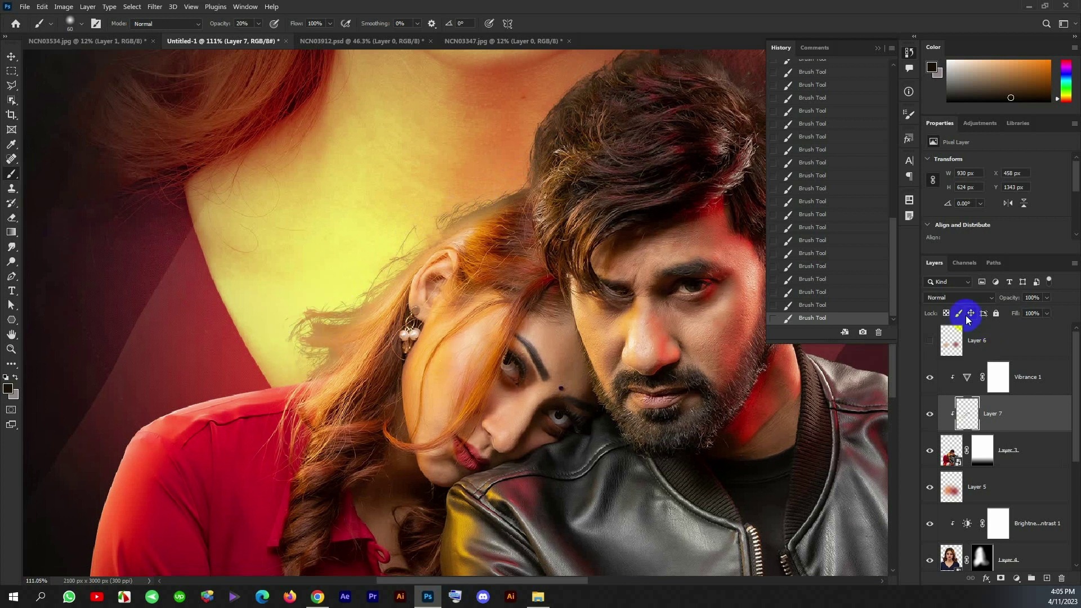
Set Layer 7 to Linear Light and paint warm glow around both heads of hair.
click(960, 298)
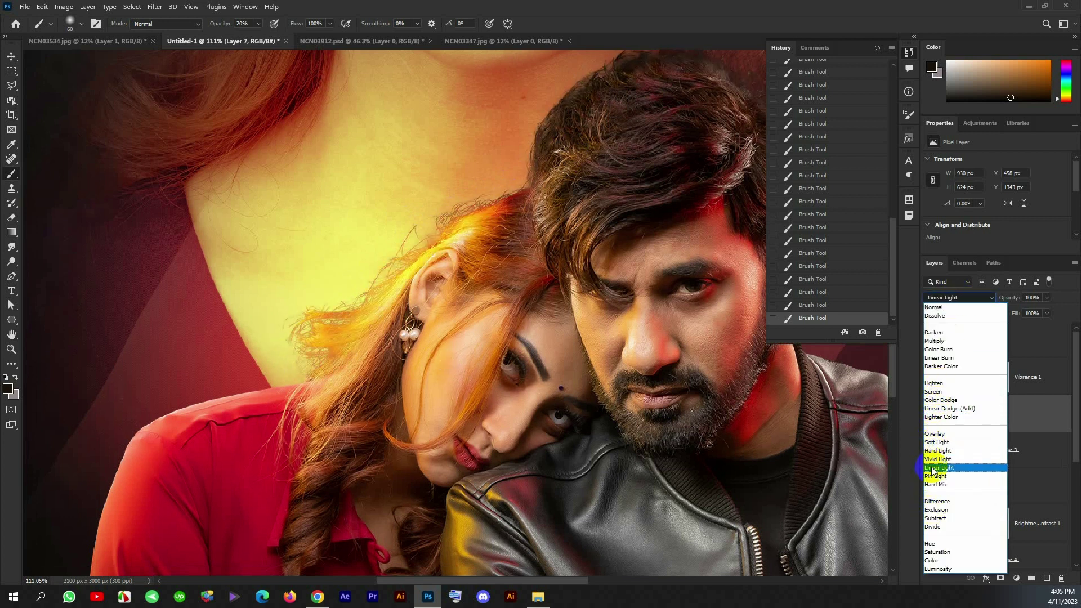
click(932, 468)
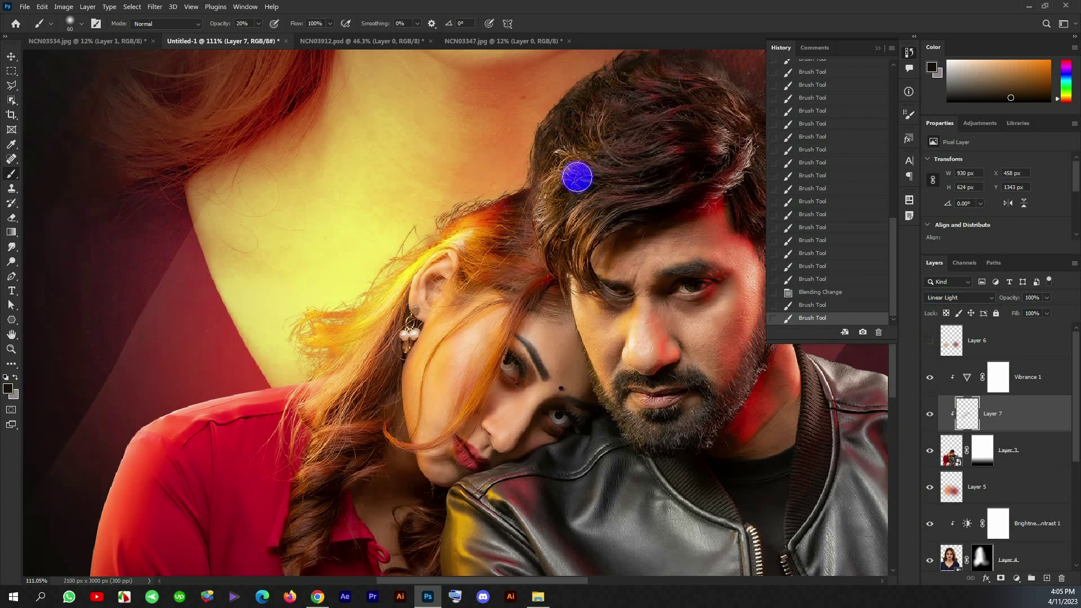
mouse_move(525, 182)
mouse_down()
mouse_move(648, 164)
mouse_move(594, 249)
mouse_up()
mouse_move(551, 133)
mouse_down()
mouse_move(688, 193)
mouse_move(412, 343)
mouse_up()
drag(238, 406, 320, 368)
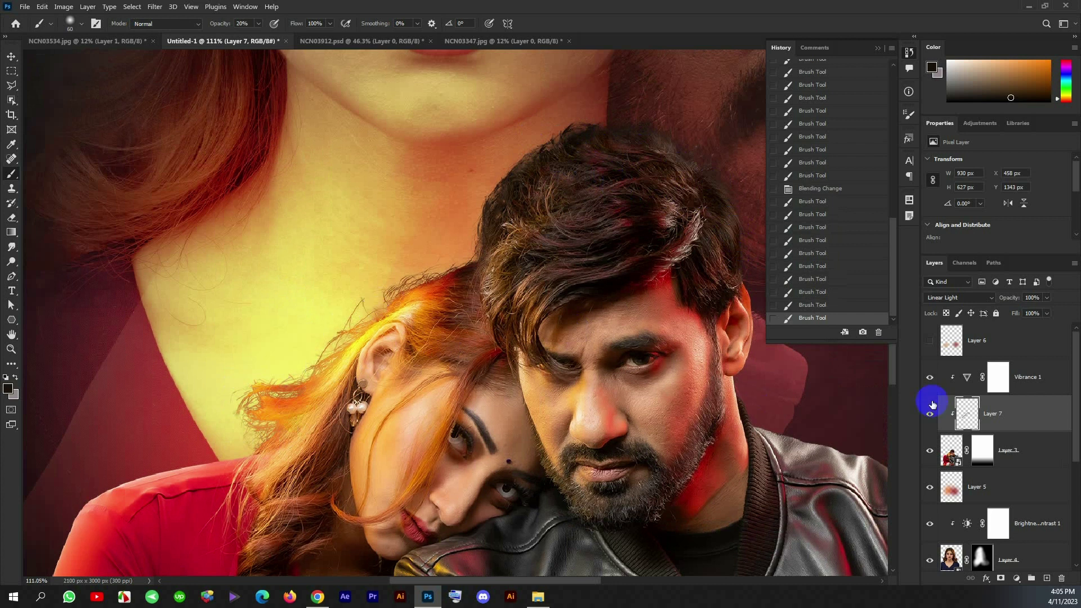
click(930, 340)
Check Layer 5, then reselect Layer 7 and keep it in Linear Light.
scroll(483, 287, down, 3)
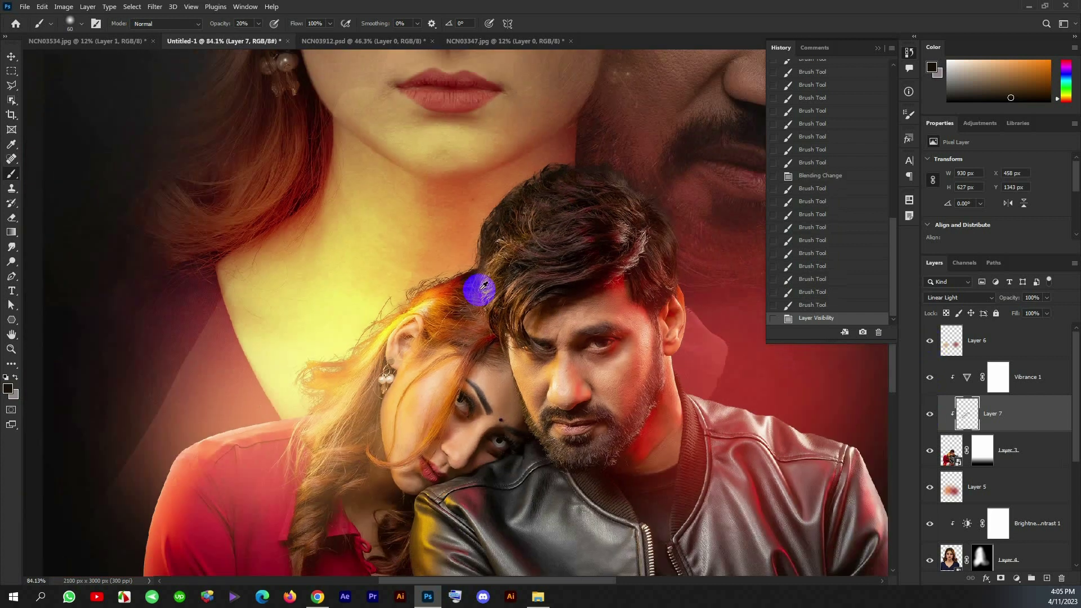
click(952, 492)
click(967, 404)
click(970, 296)
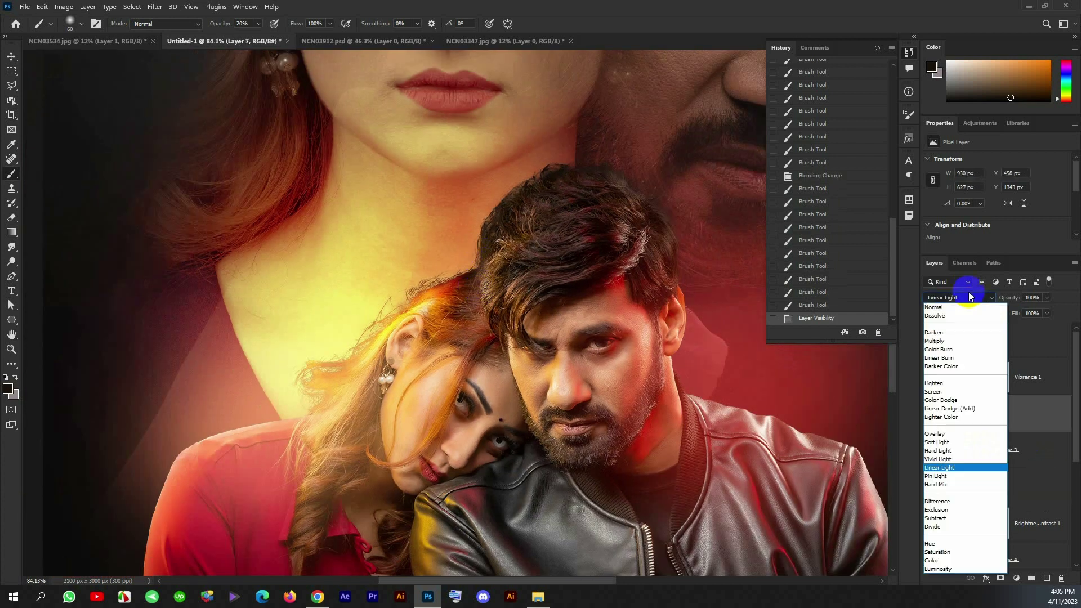
click(952, 467)
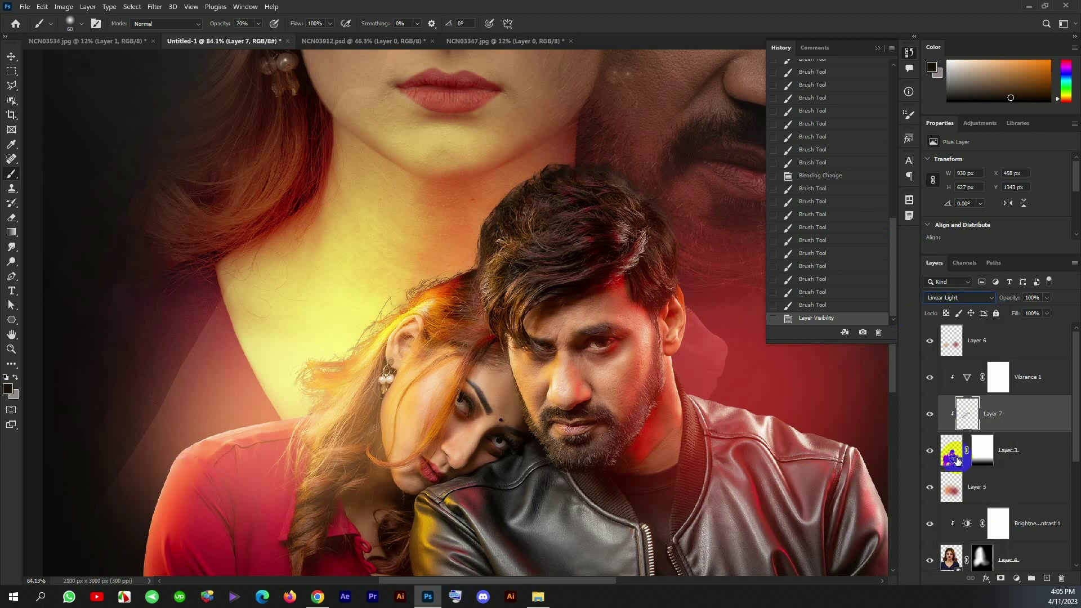
Paint yellow glow around the woman's hair and red glow over the man's hair and side.
drag(386, 338, 412, 288)
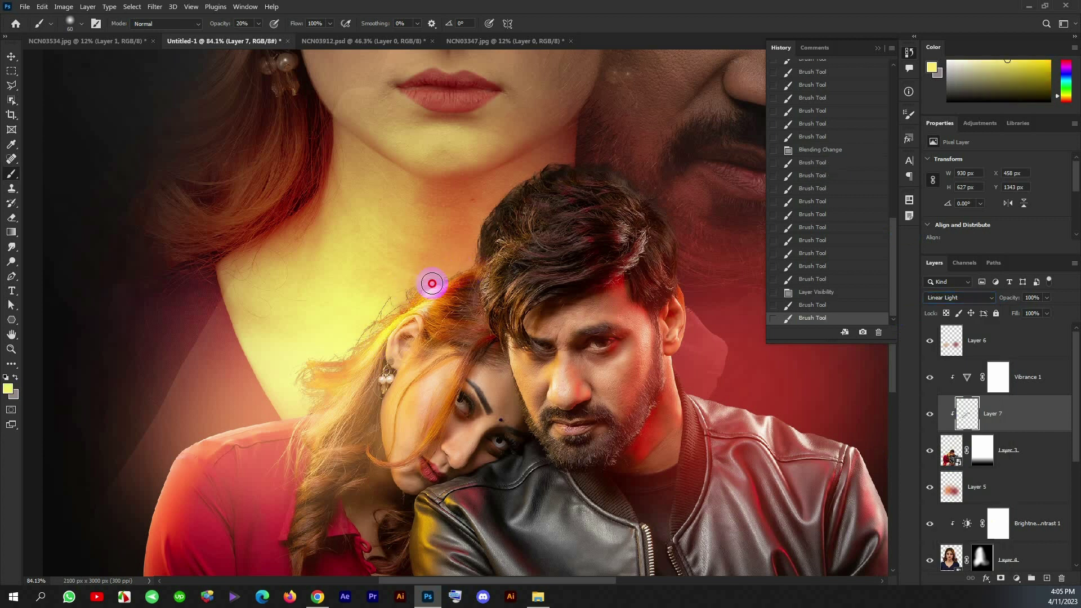
drag(329, 369, 321, 379)
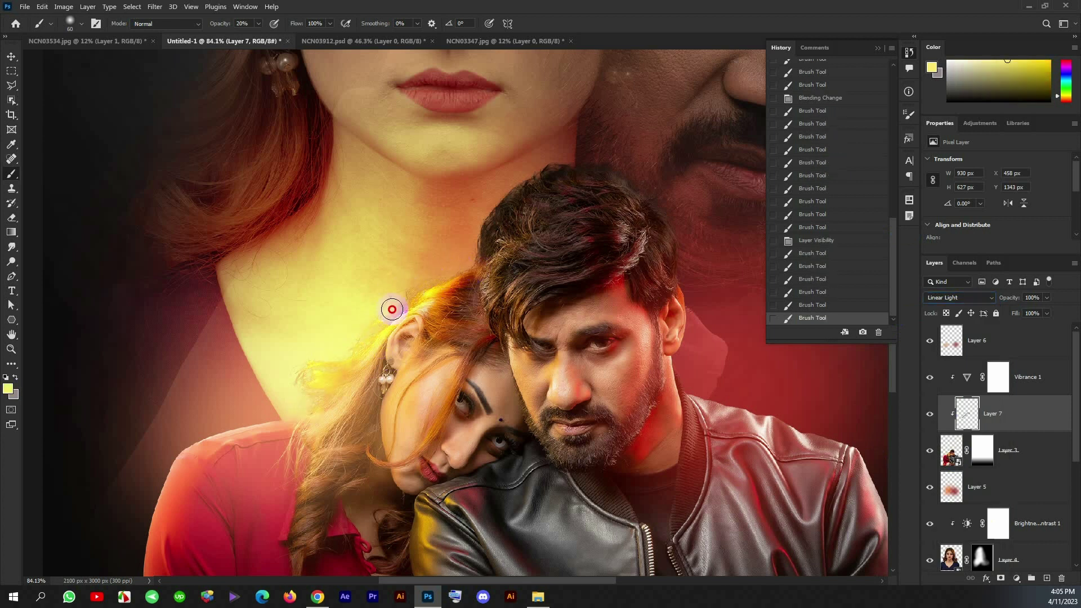
key(bracketright)
mouse_move(476, 243)
mouse_down()
mouse_move(543, 169)
mouse_move(509, 193)
mouse_move(560, 176)
mouse_move(444, 208)
mouse_move(563, 169)
mouse_up()
key(bracketright)
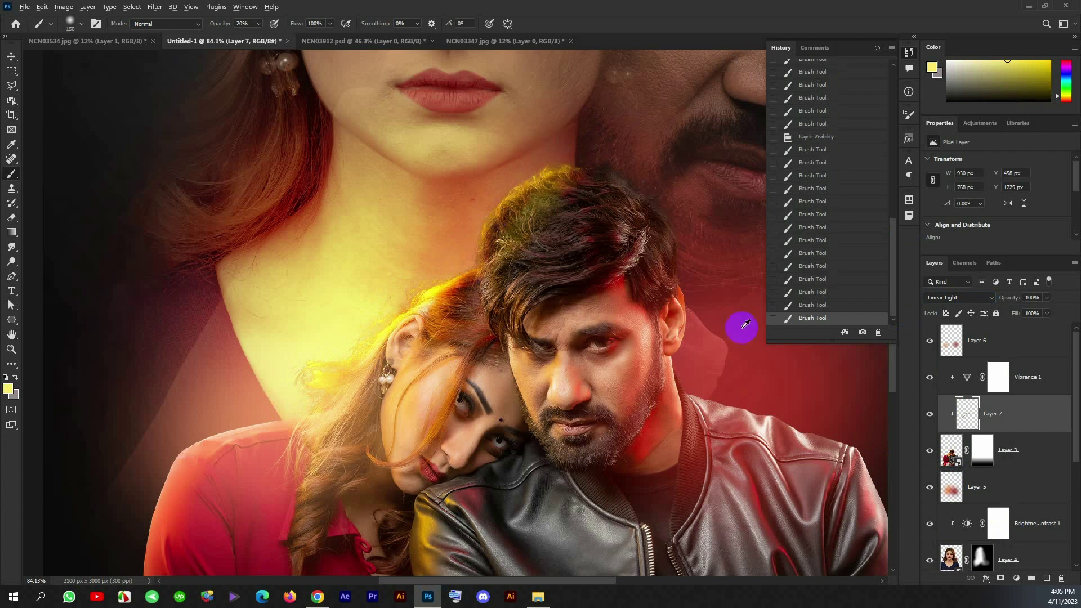
alt+click(622, 276)
mouse_move(622, 276)
mouse_down()
mouse_move(591, 169)
mouse_move(683, 198)
mouse_move(718, 402)
mouse_move(796, 451)
mouse_up()
drag(654, 399, 547, 342)
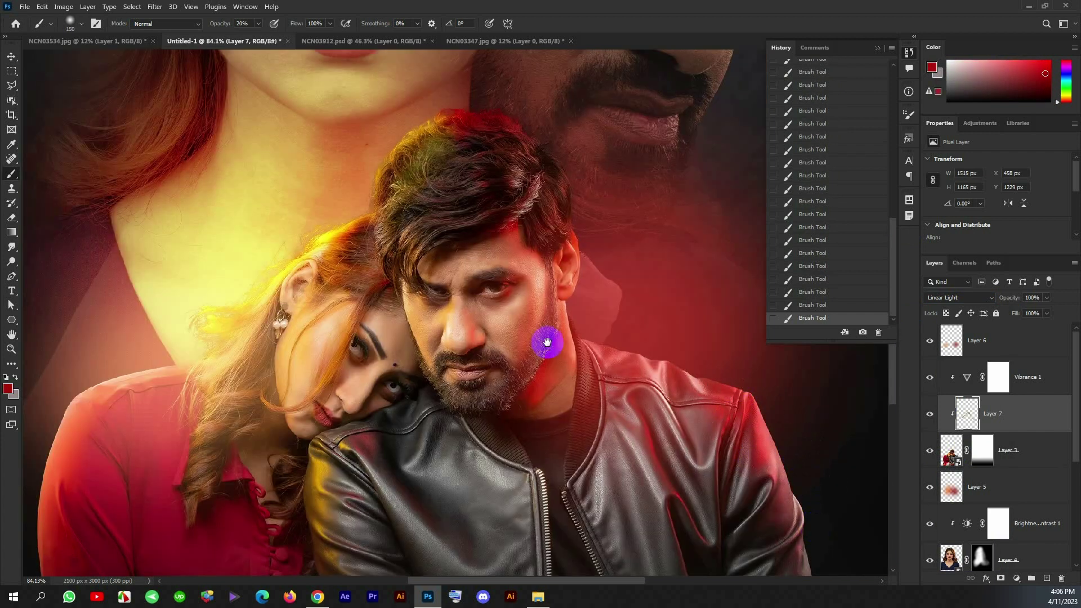
Add yellow glow around the couple, at the shoulder and broadly behind them.
alt+click(220, 330)
drag(72, 448, 118, 406)
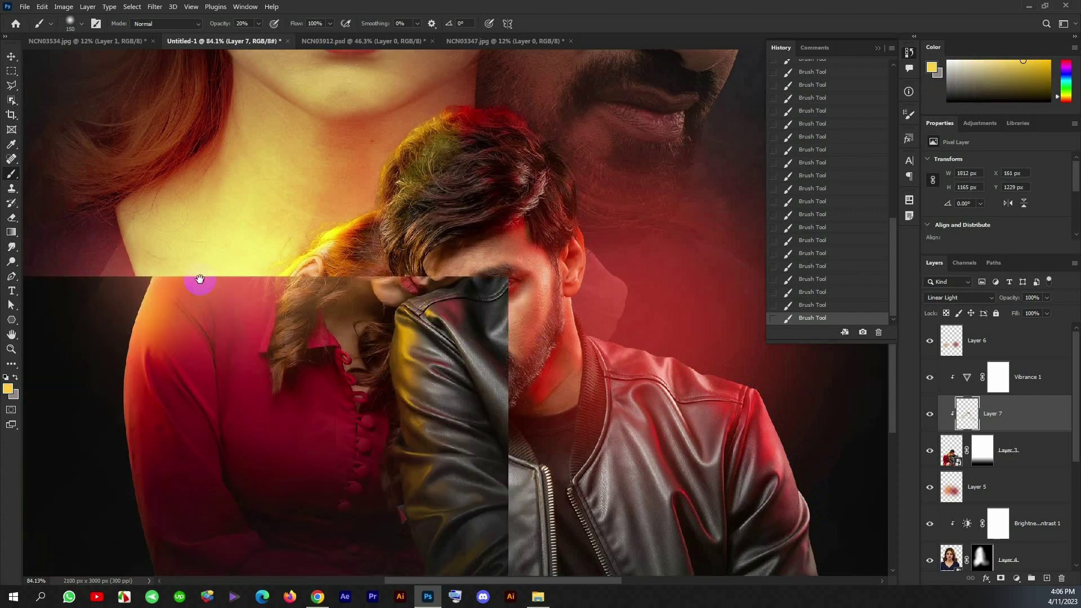
drag(72, 467, 200, 281)
drag(138, 466, 174, 469)
scroll(173, 469, down, 3)
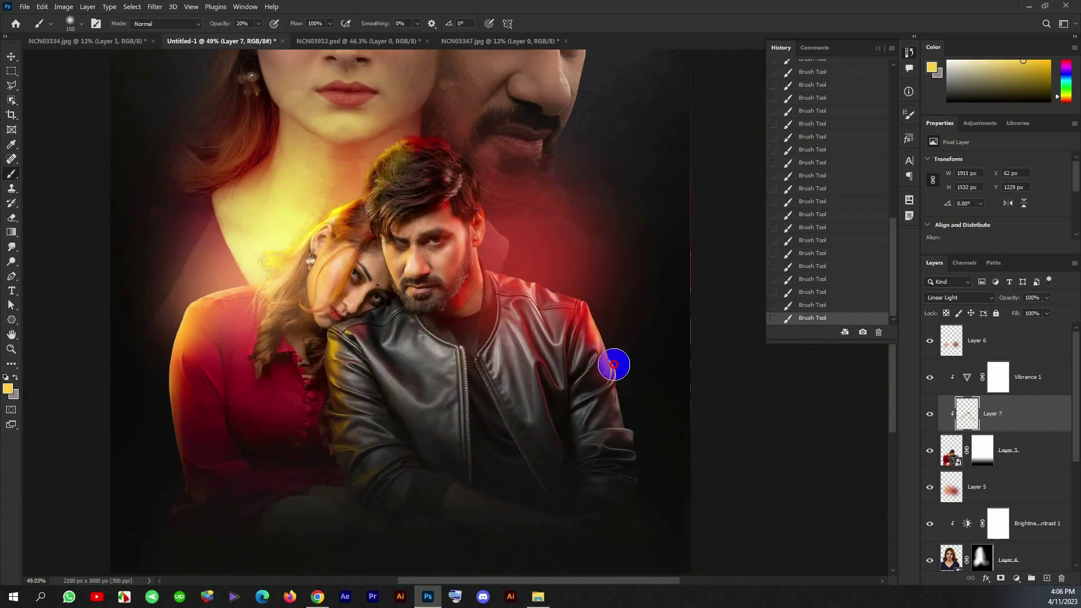
drag(614, 365, 611, 283)
scroll(635, 309, down, 2)
scroll(648, 311, down, 2)
scroll(562, 246, up, 5)
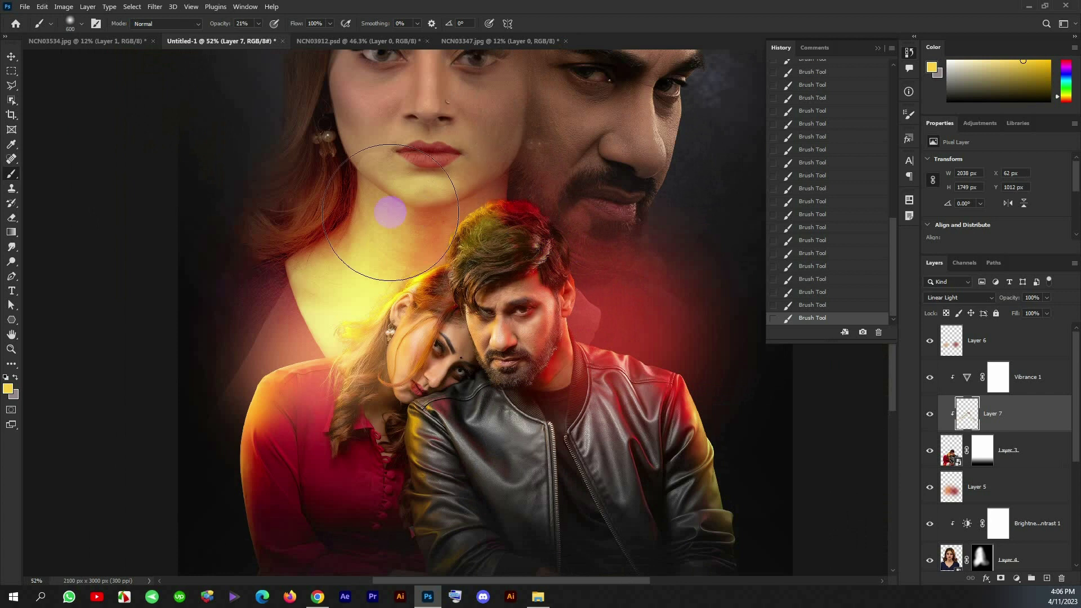
mouse_move(550, 245)
mouse_down()
mouse_move(607, 222)
mouse_move(532, 307)
mouse_up()
Erase the excess glow near the woman's head.
key(v)
scroll(575, 266, down, 4)
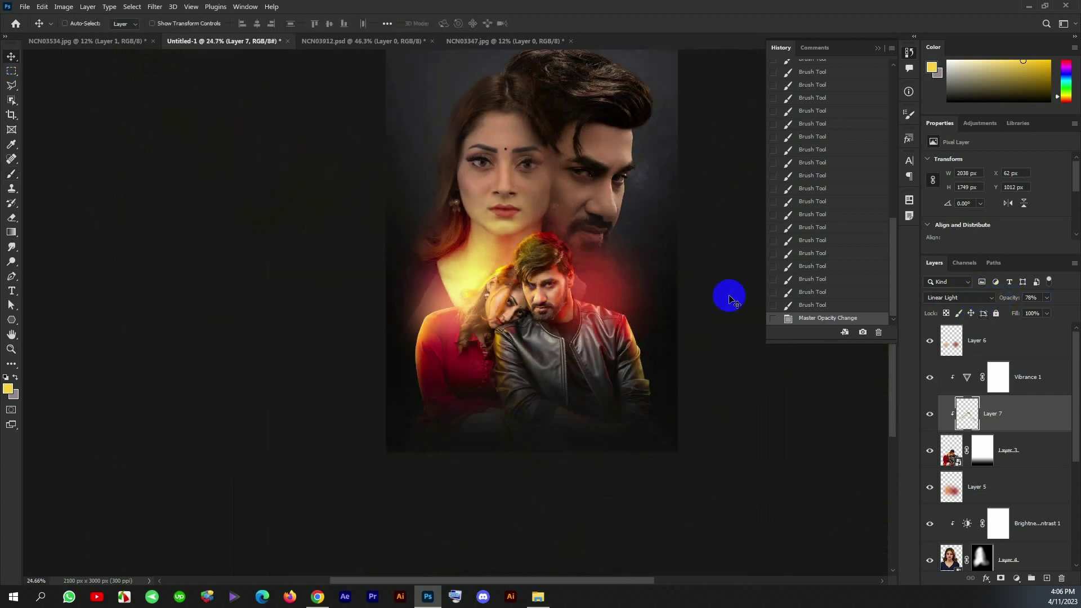
key(e)
scroll(461, 290, up, 3)
mouse_move(462, 282)
mouse_down()
mouse_move(479, 316)
mouse_move(432, 208)
mouse_move(392, 175)
mouse_move(495, 292)
mouse_move(180, 357)
mouse_move(305, 281)
mouse_up()
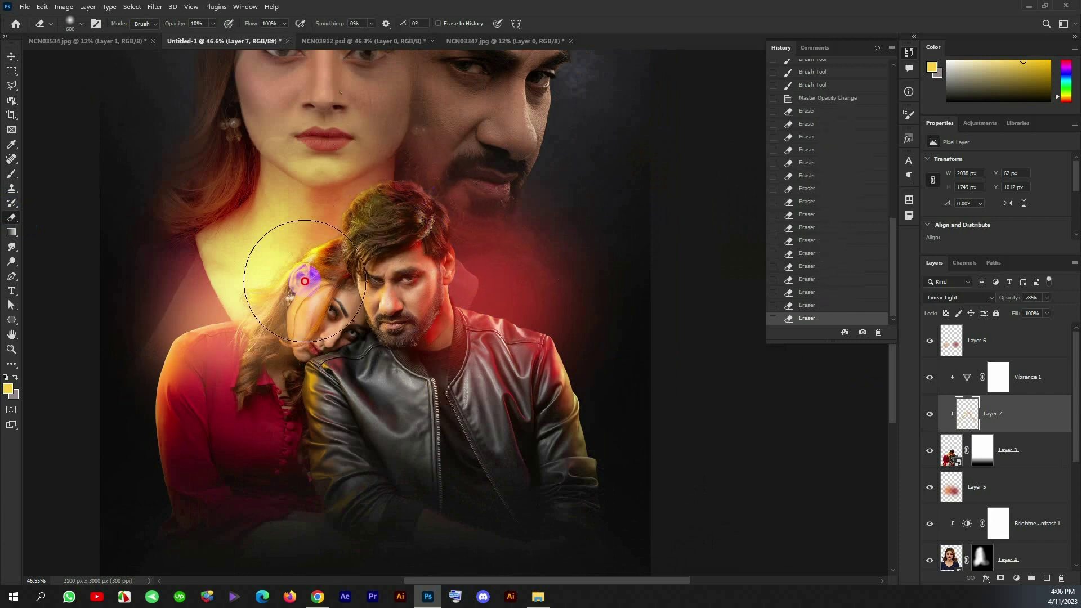
Move the Layer 5 and Layer 6 glows lower on the poster.
key(v)
scroll(442, 437, down, 3)
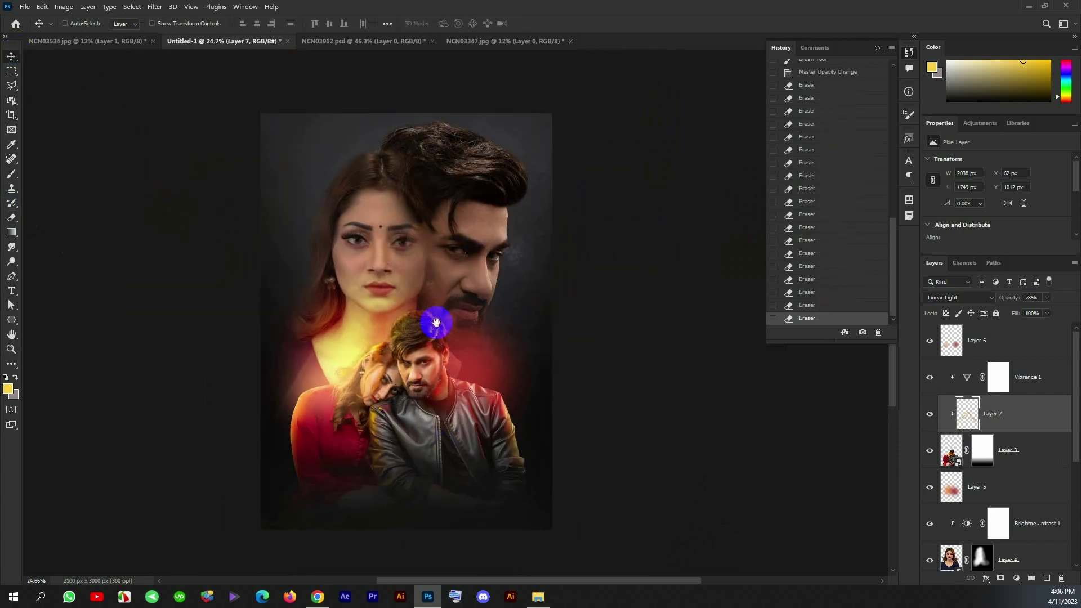
click(985, 488)
drag(419, 356, 419, 398)
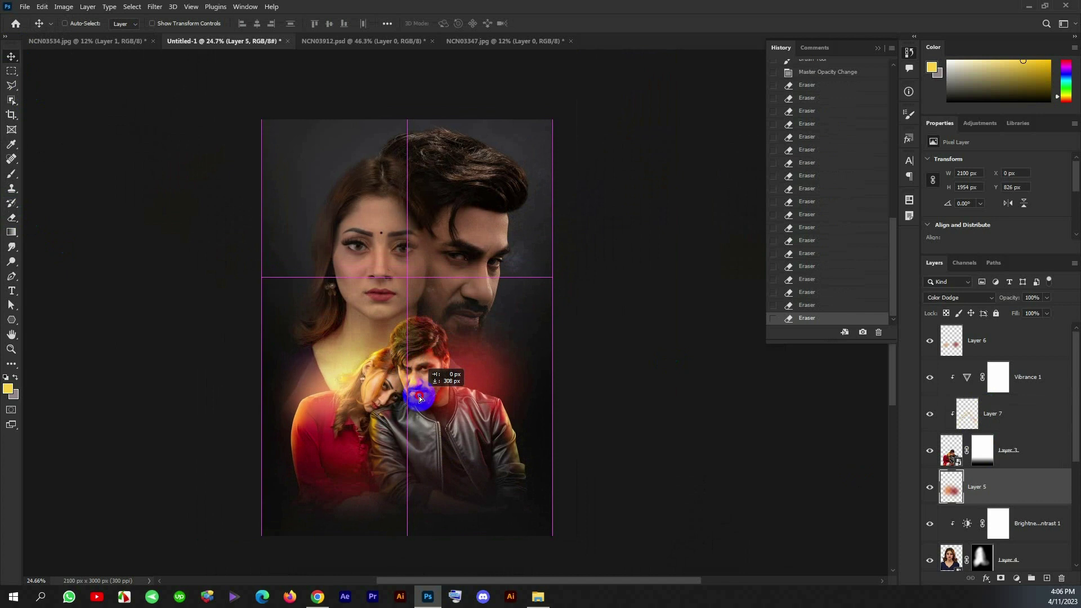
click(978, 352)
drag(410, 403, 416, 383)
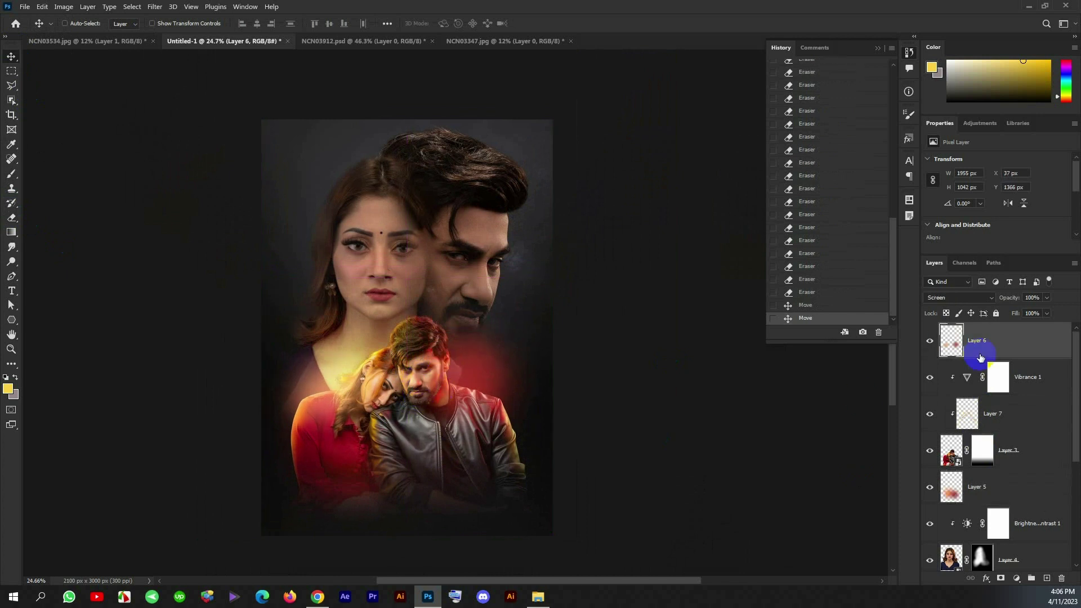
Free Transform the Layer 6 glow narrower to 1541 px.
key(ctrl+t)
drag(538, 382, 512, 390)
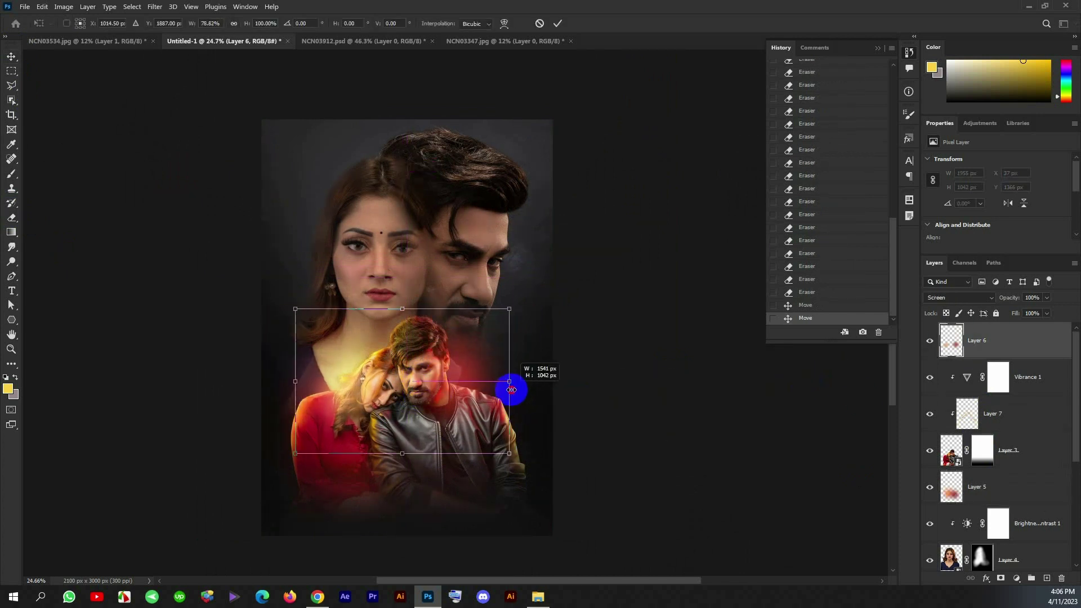
key(Return)
key(ctrl+0)
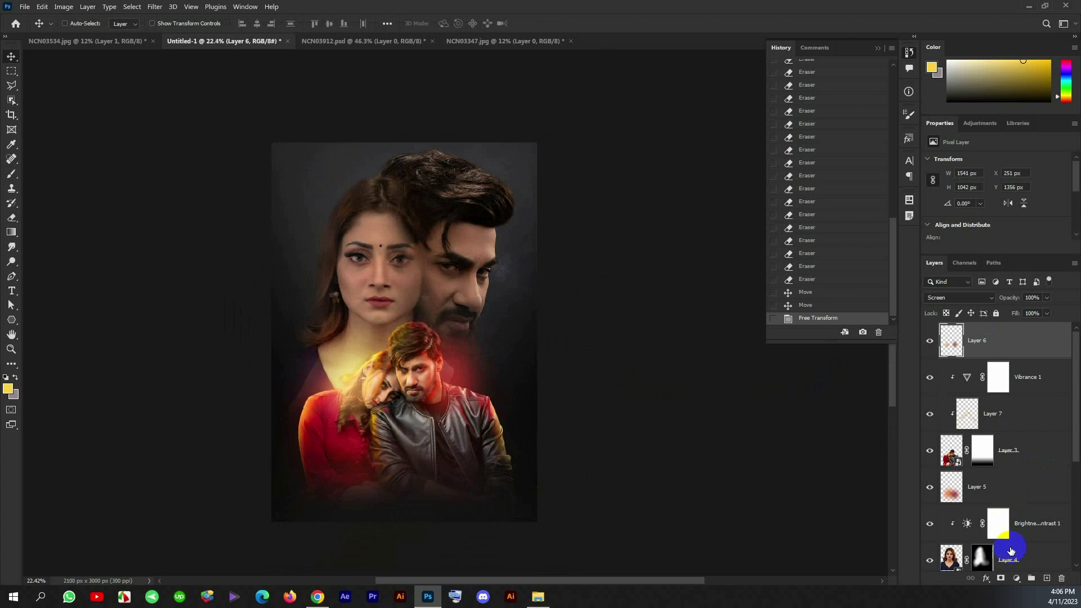
Add a Color Balance adjustment layer above Brightness/Contrast.
click(1004, 537)
click(1016, 578)
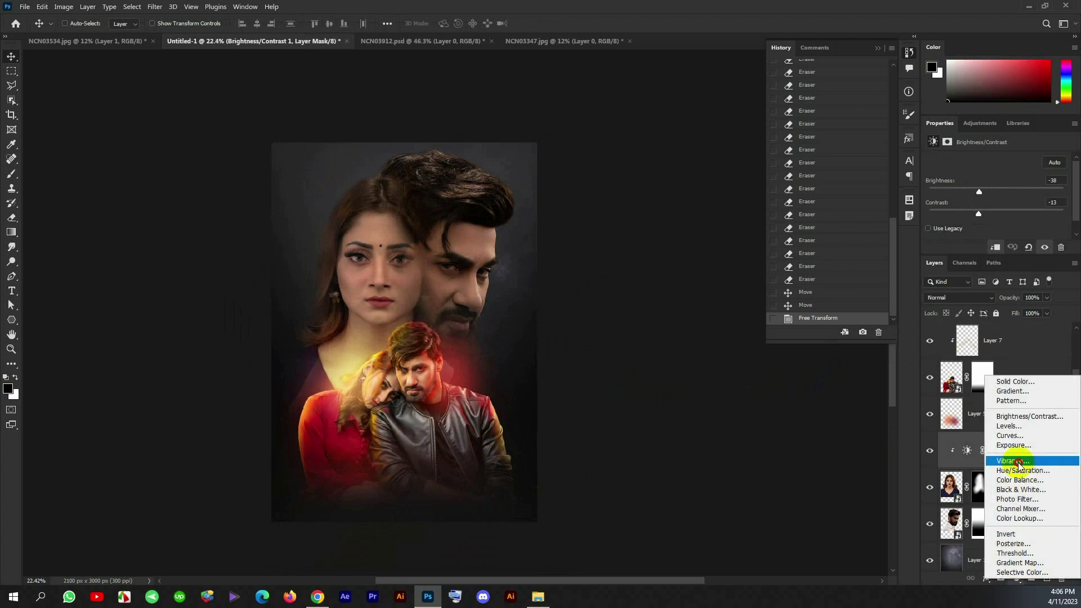
click(1016, 481)
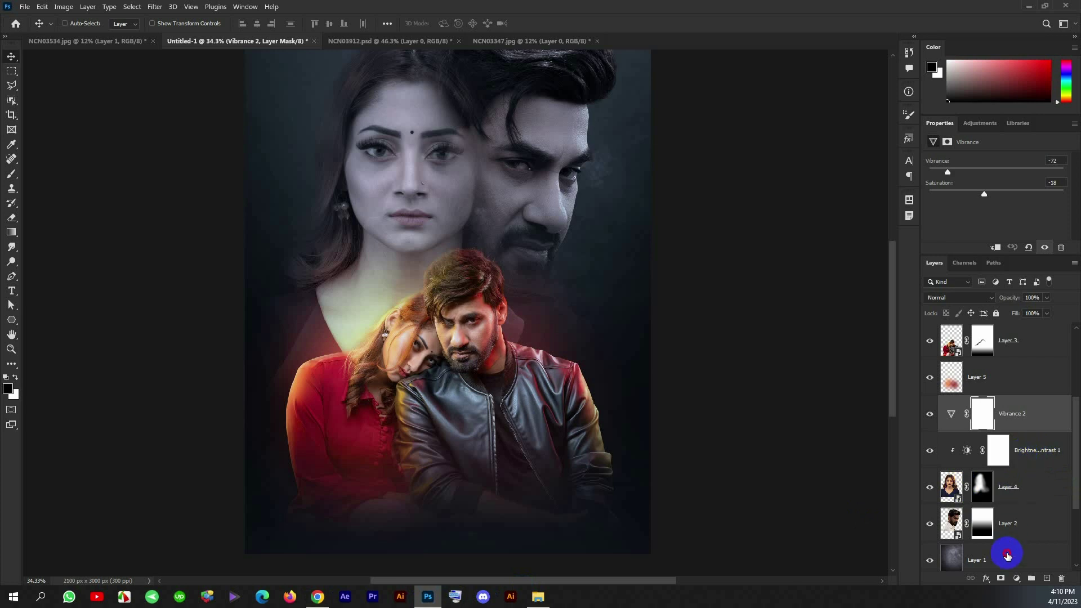
Paste the old house image into the poster and scale it up.
click(1008, 556)
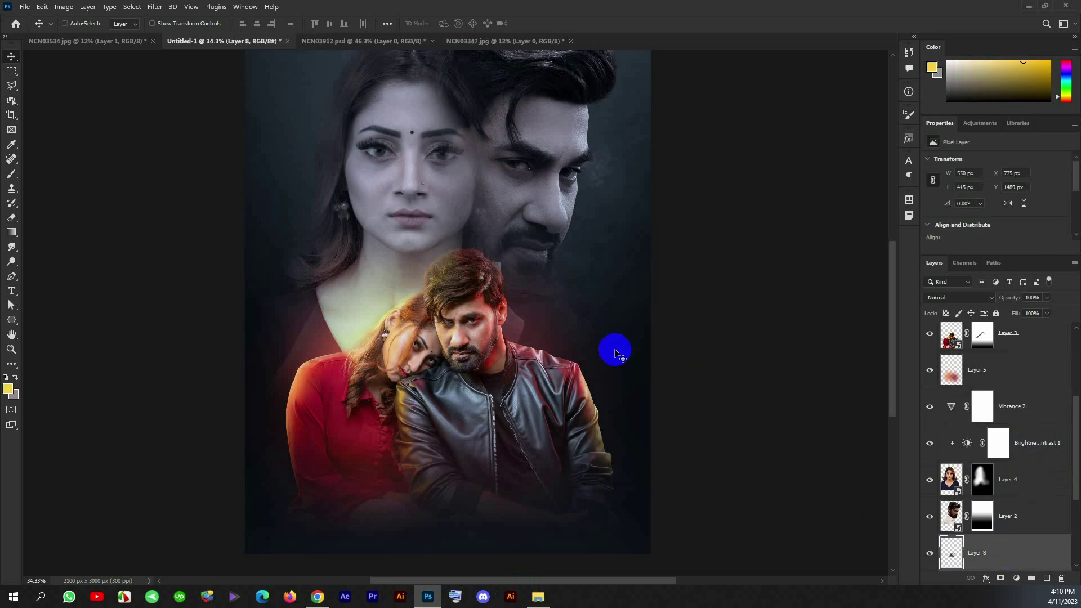
key(ctrl+v)
key(ctrl+t)
mouse_move(584, 321)
mouse_down()
mouse_move(611, 226)
mouse_move(684, 219)
mouse_up()
Blend the house in Soft Light and mask it off the man's face, roof and lower edge.
click(959, 297)
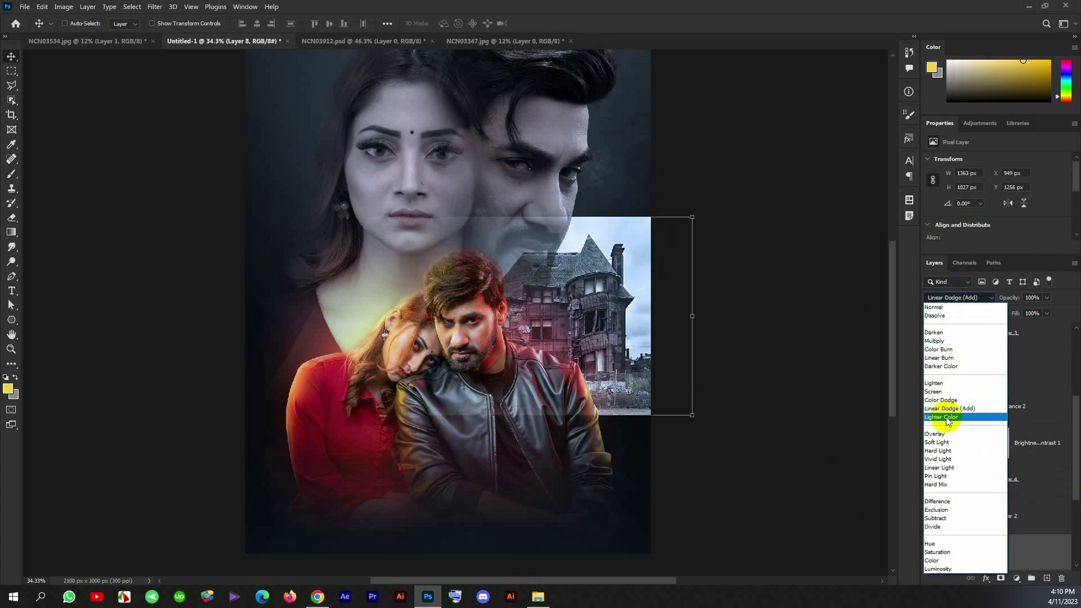
click(947, 443)
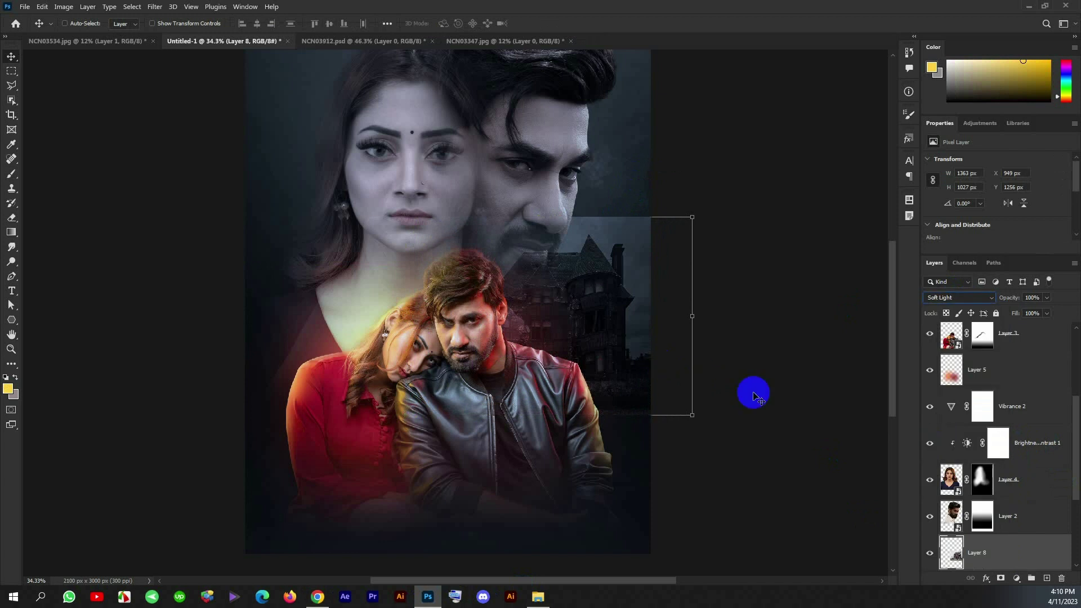
click(1002, 584)
key(b)
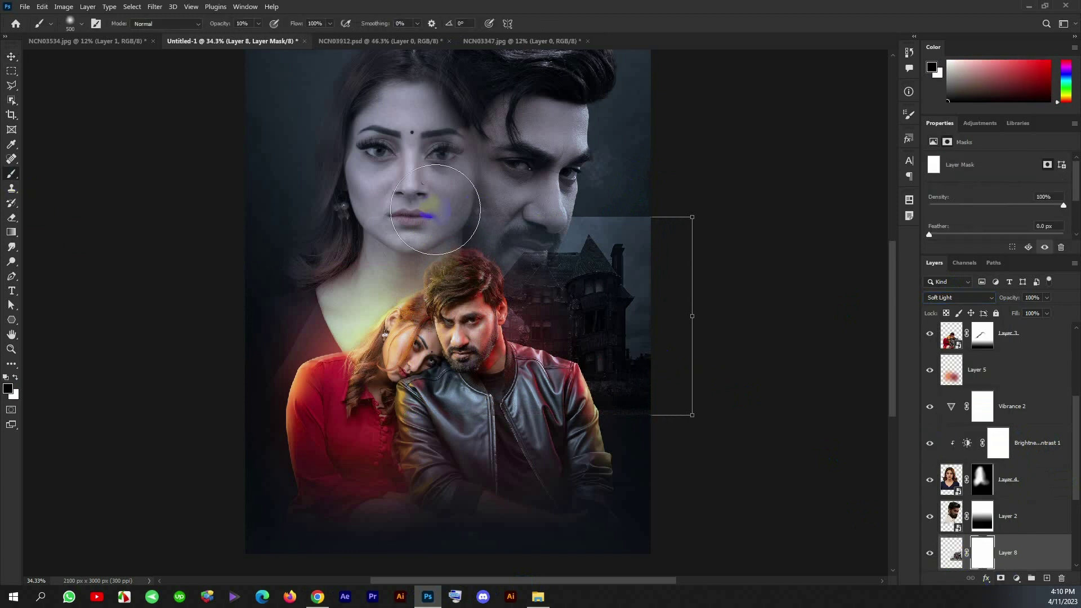
mouse_move(530, 169)
mouse_down()
mouse_move(591, 164)
mouse_move(575, 169)
mouse_up()
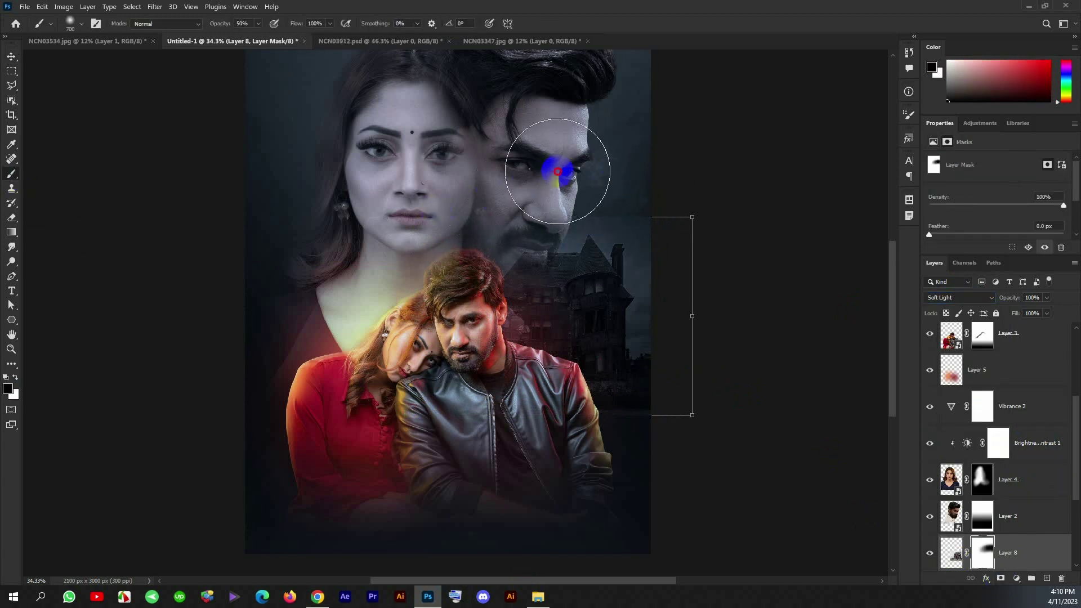
drag(697, 356, 623, 217)
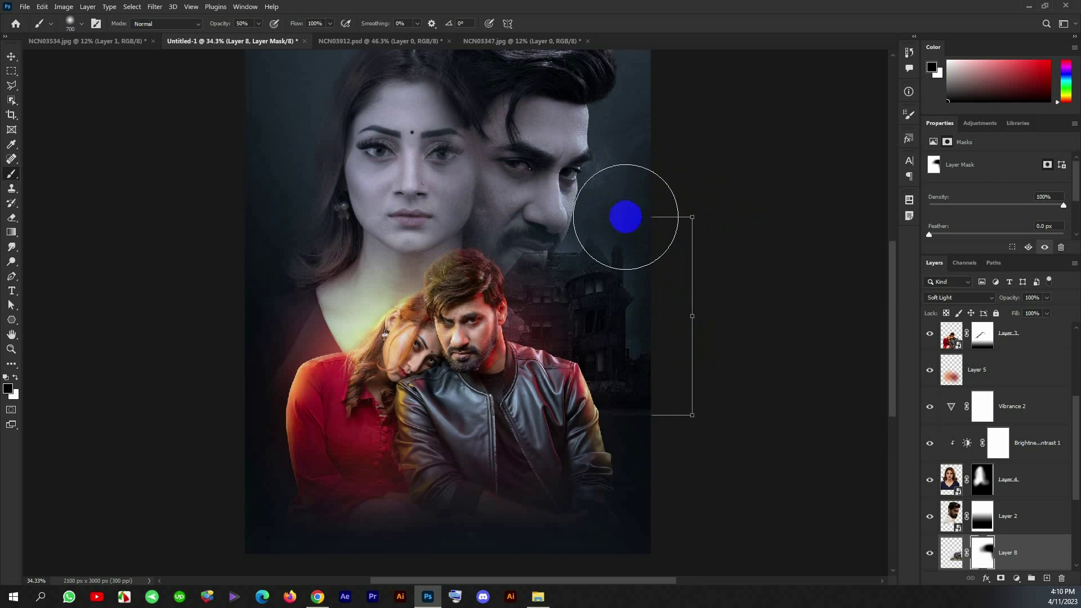
key(bracketright)
key(bracketright)
key(bracketright)
drag(489, 204, 648, 467)
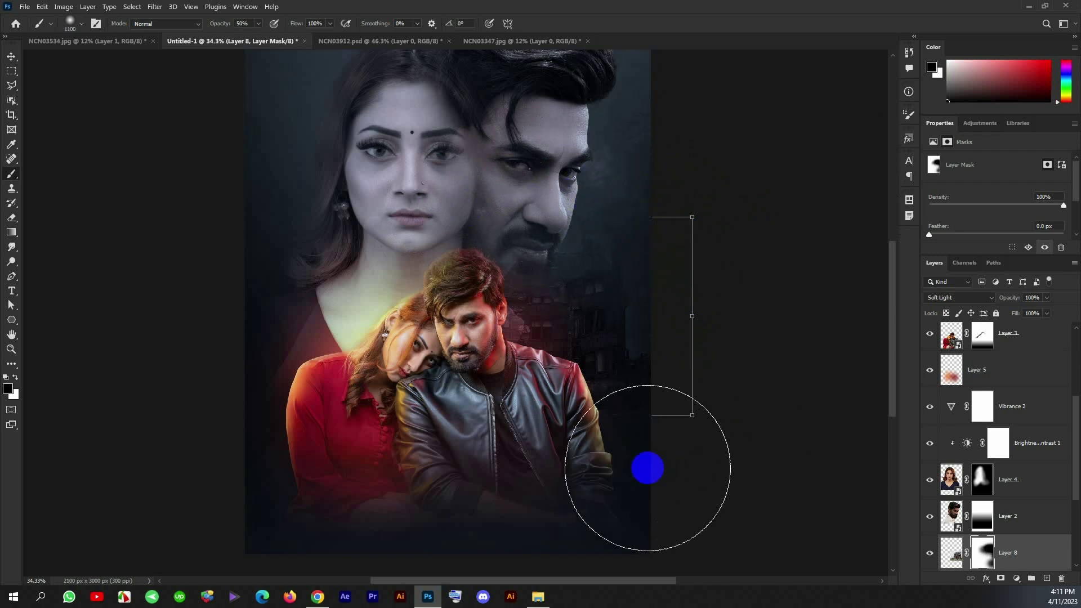
Enlarge the house layer with Free Transform and shift it into place behind the portraits.
click(11, 56)
drag(691, 355, 715, 373)
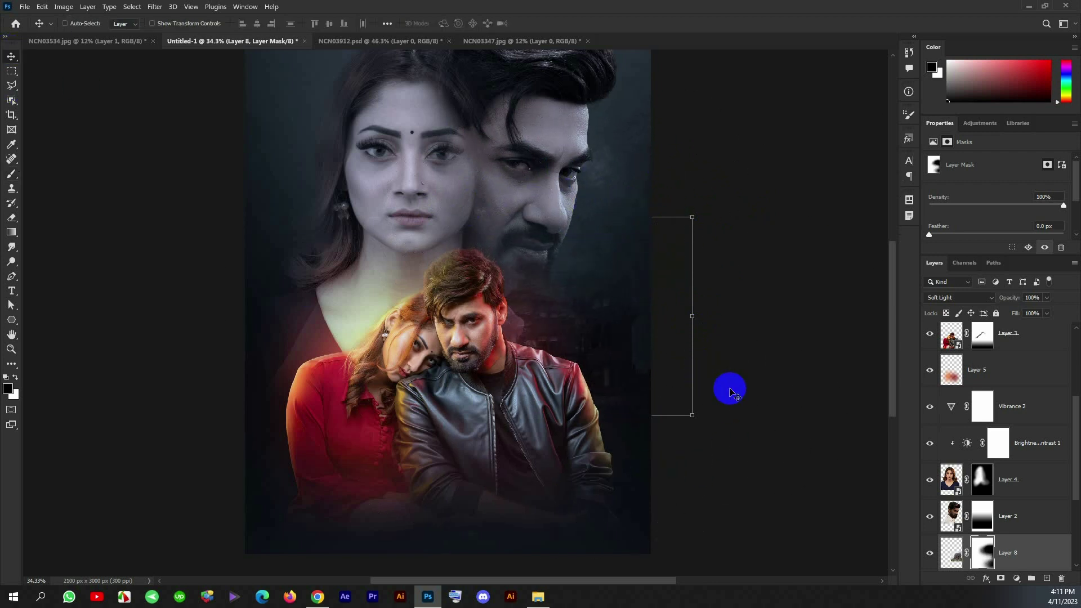
scroll(997, 479, down, 2)
scroll(574, 376, down, 3)
key(ctrl+t)
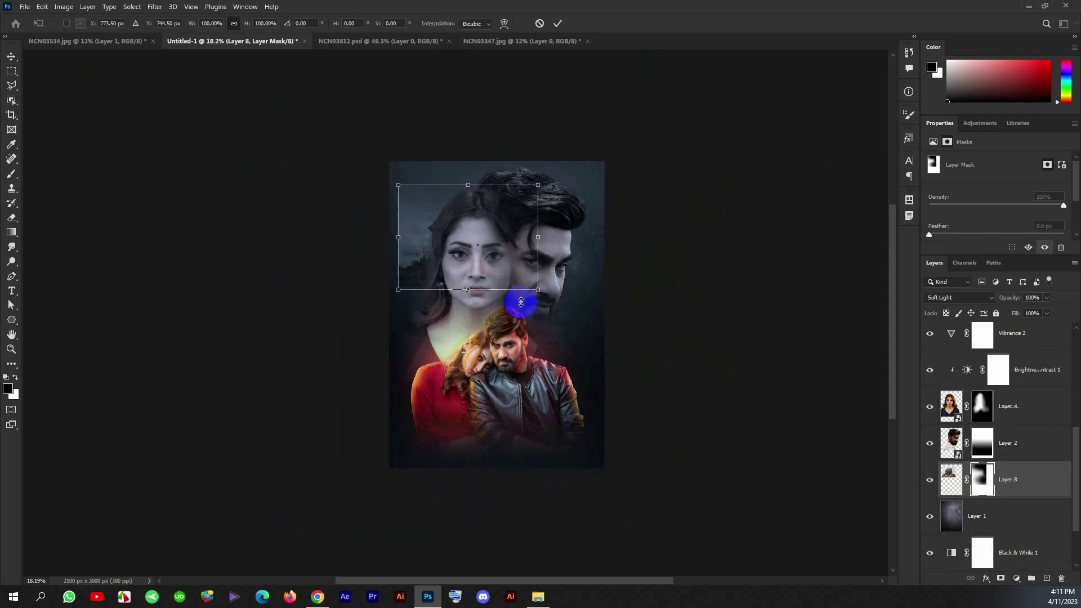
drag(515, 306, 611, 367)
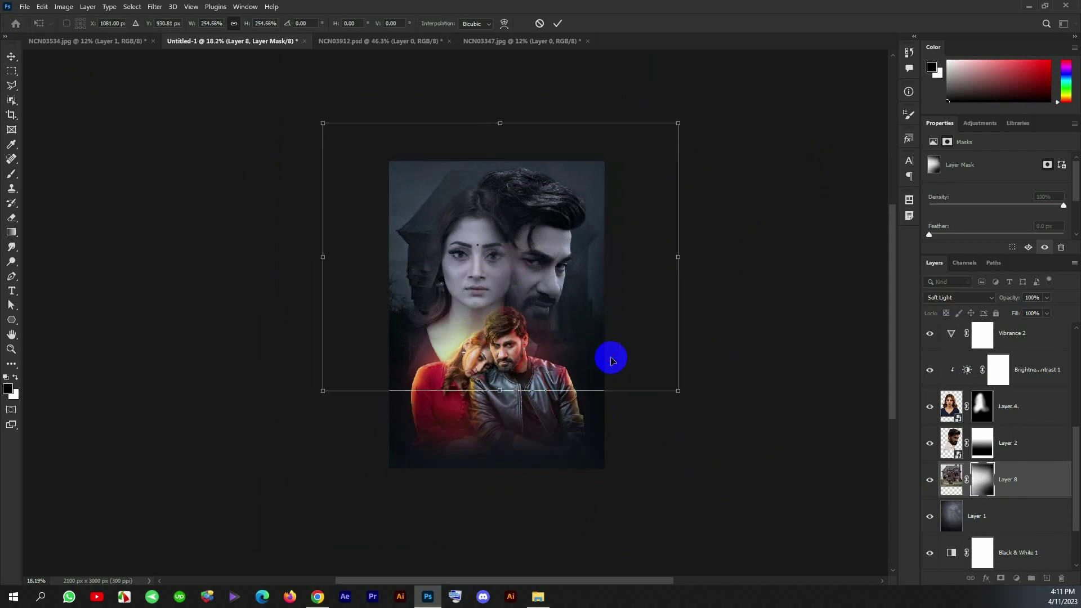
key(Return)
scroll(482, 183, up, 2)
drag(511, 247, 518, 246)
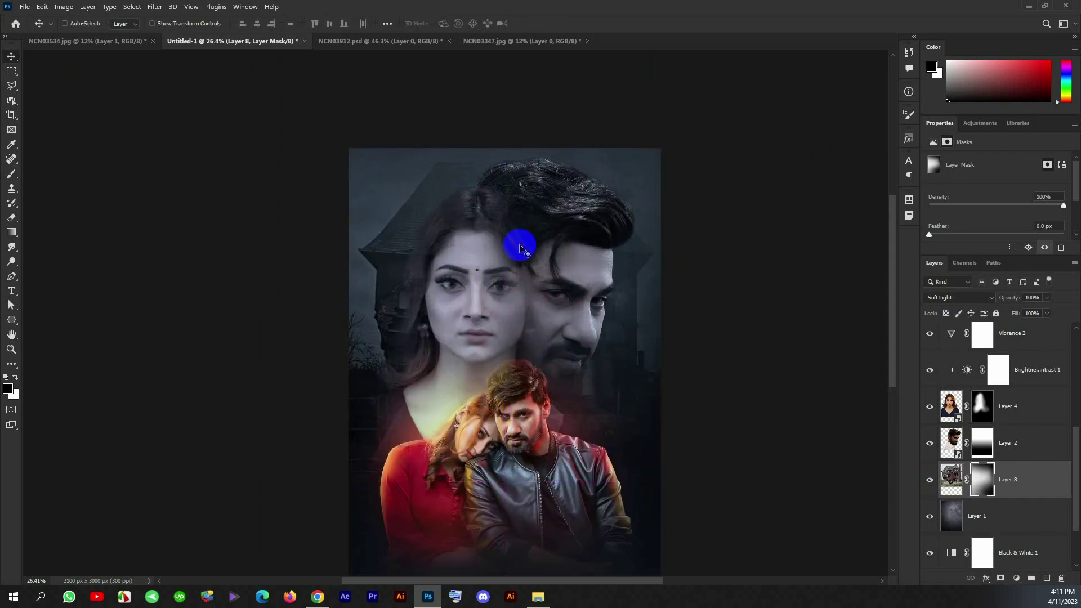
Apply a Gaussian Blur of radius 5 pixels to the house layer.
click(155, 6)
click(991, 475)
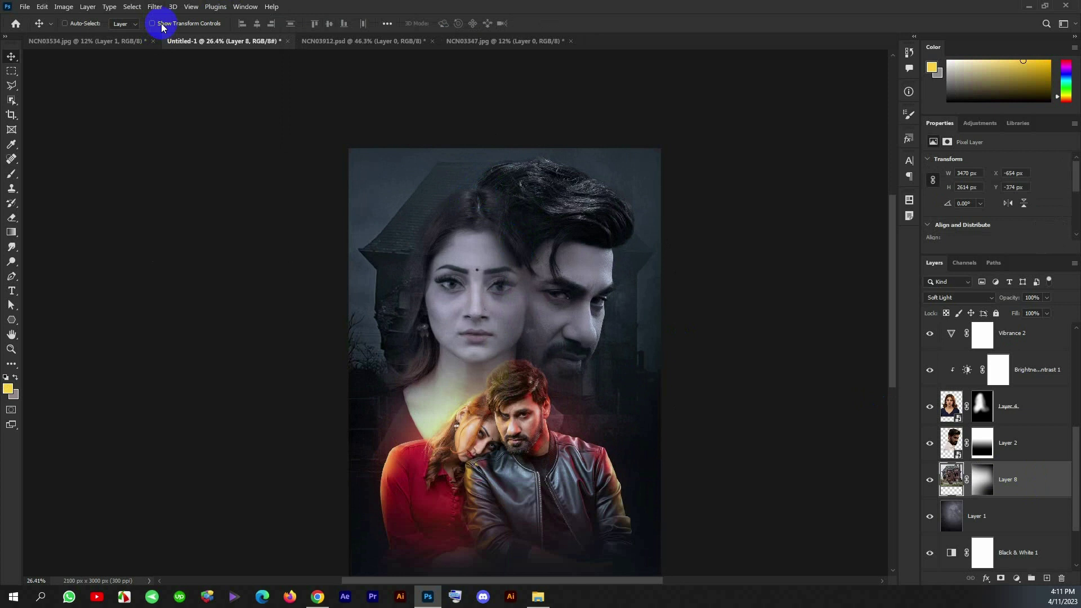
click(155, 6)
click(323, 193)
drag(638, 326, 646, 323)
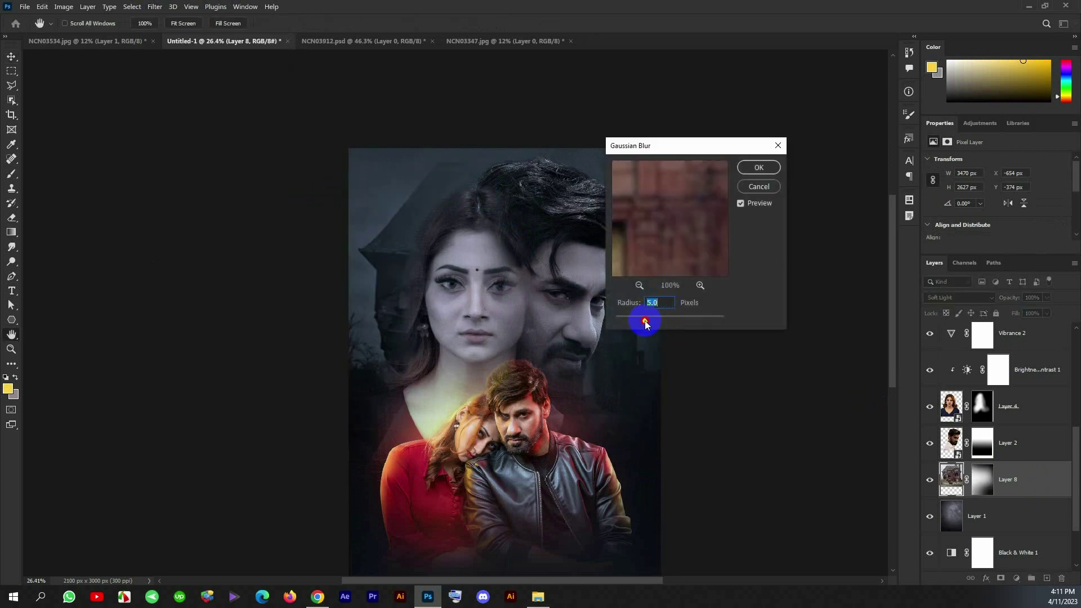
click(748, 169)
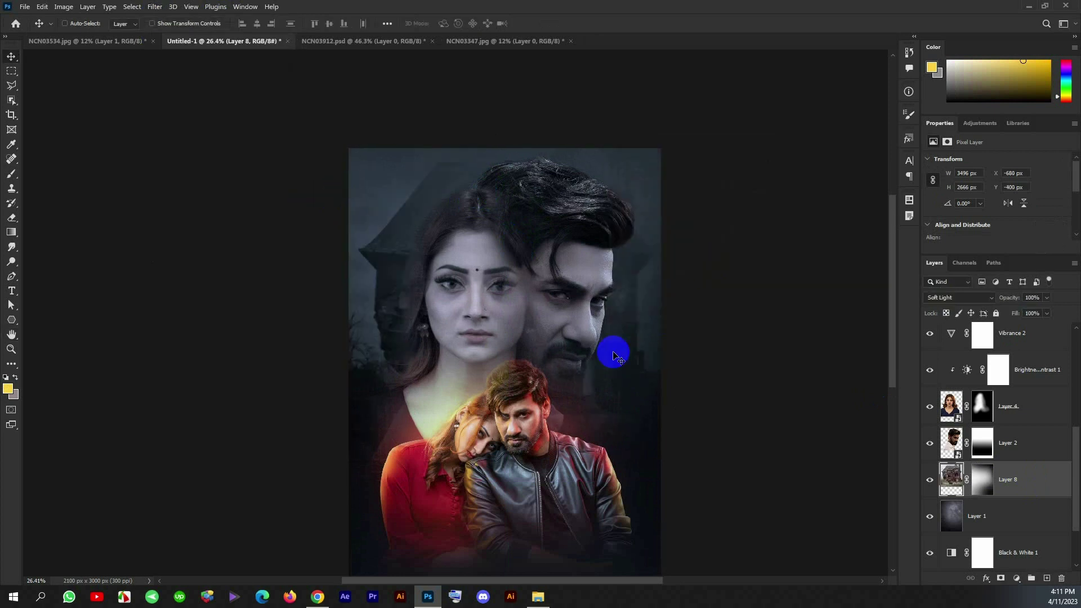
Lower the house layer's opacity to 30% and nudge its position slightly.
key(5)
key(3)
alt+scroll(527, 309, down, 2)
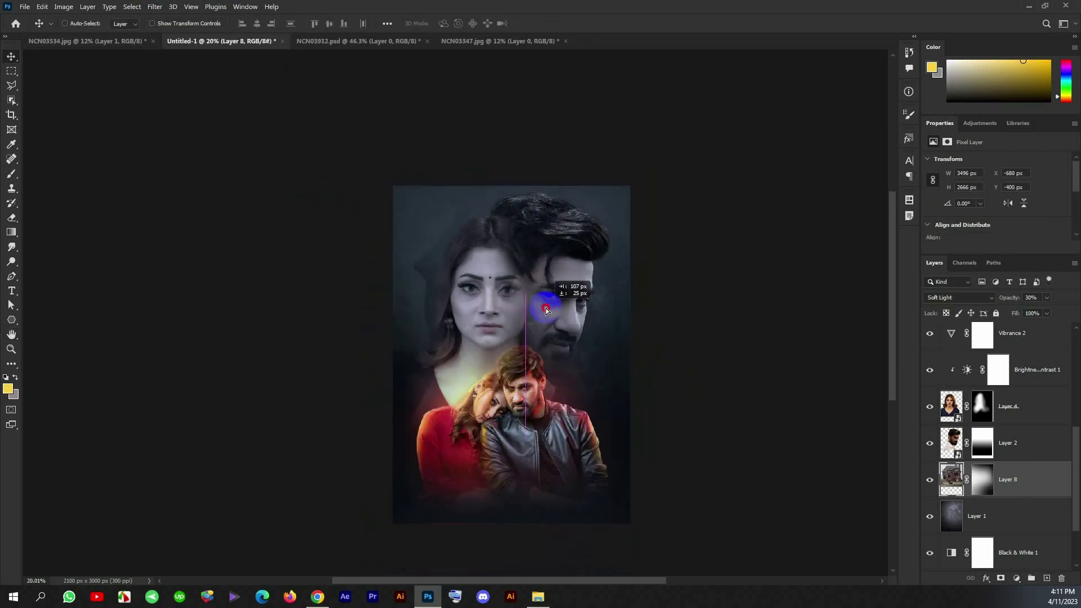
drag(569, 288, 549, 338)
alt+scroll(550, 338, up, 1)
alt+scroll(552, 356, up, 1)
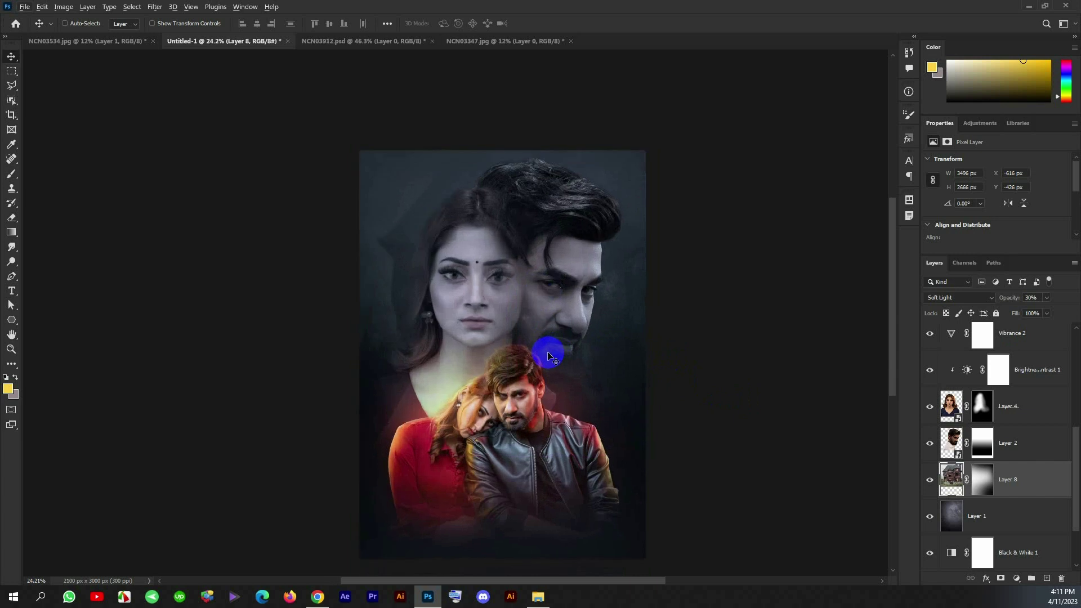
scroll(1014, 362, up, 5)
Add a Color Lookup adjustment above the Photo Filter and cycle through looks from 2Strip.
click(1014, 340)
click(1017, 579)
click(1030, 516)
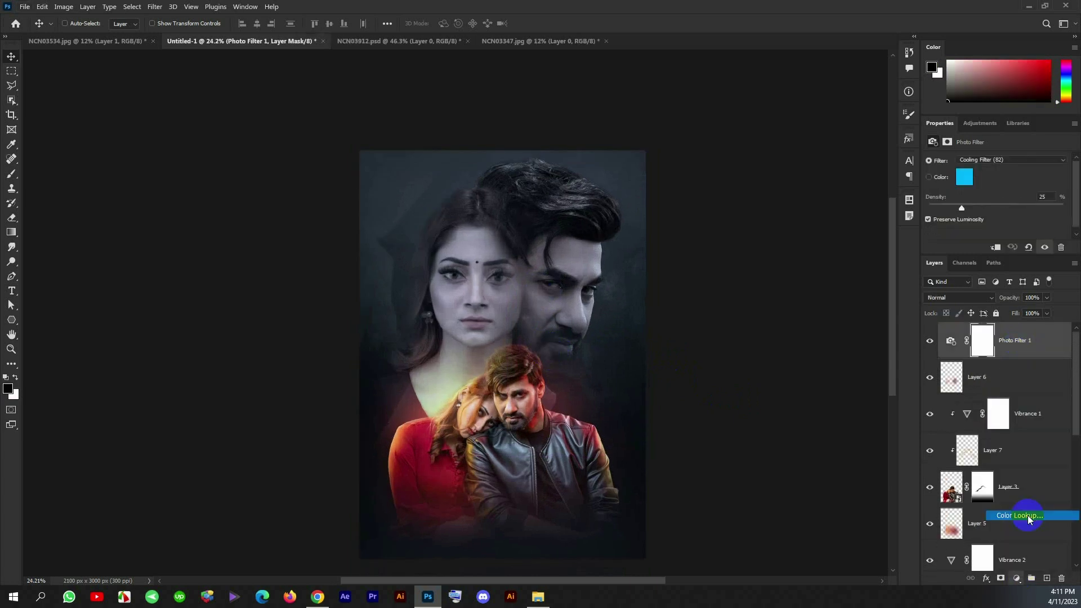
click(990, 161)
click(970, 207)
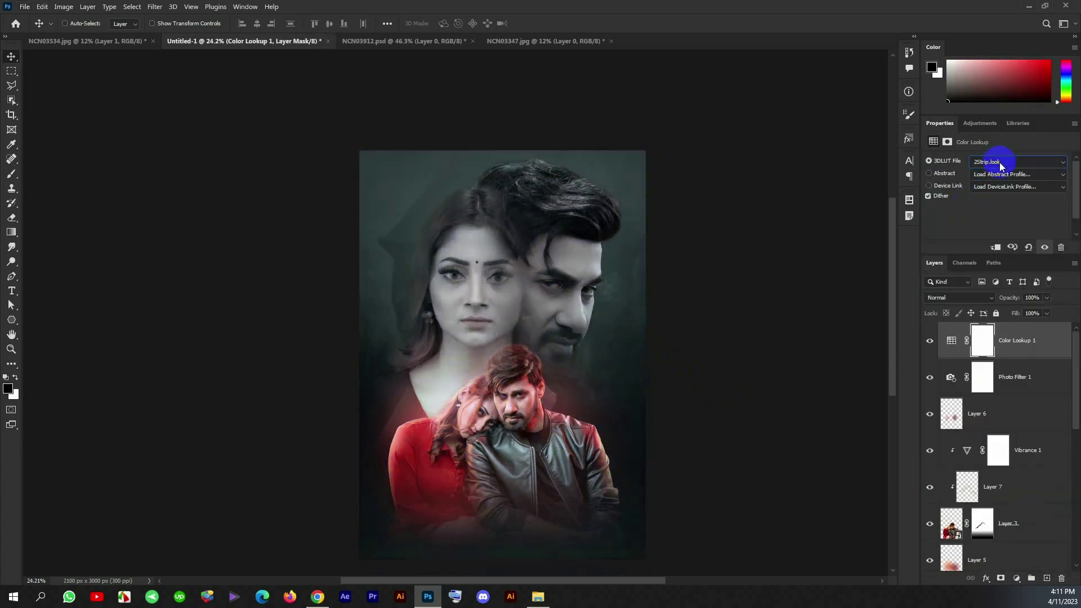
key(Down)
key(Down)
key(Down)
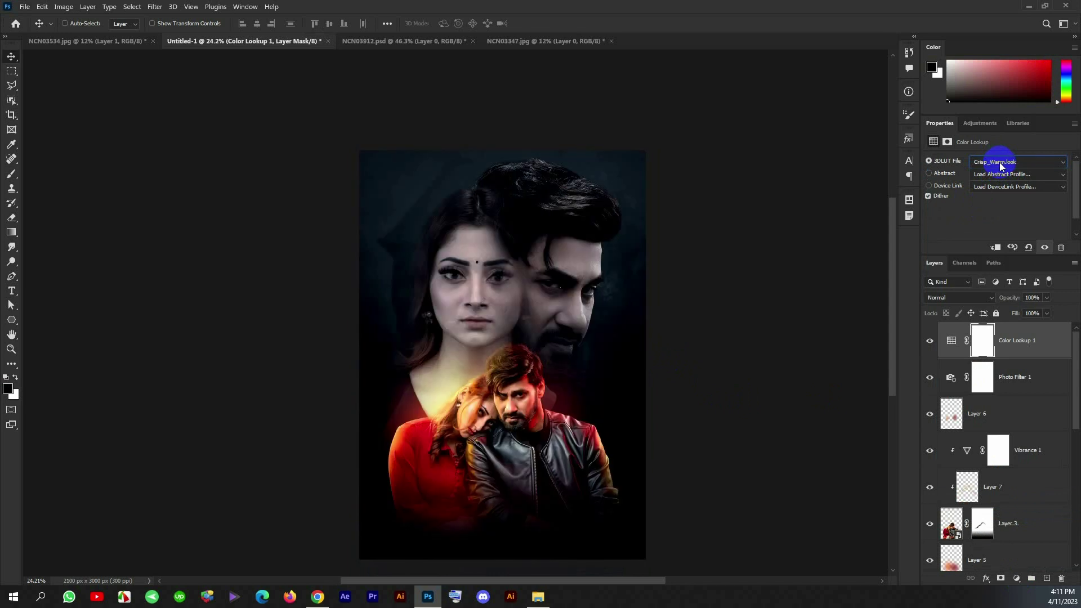
key(Down)
key(Down)
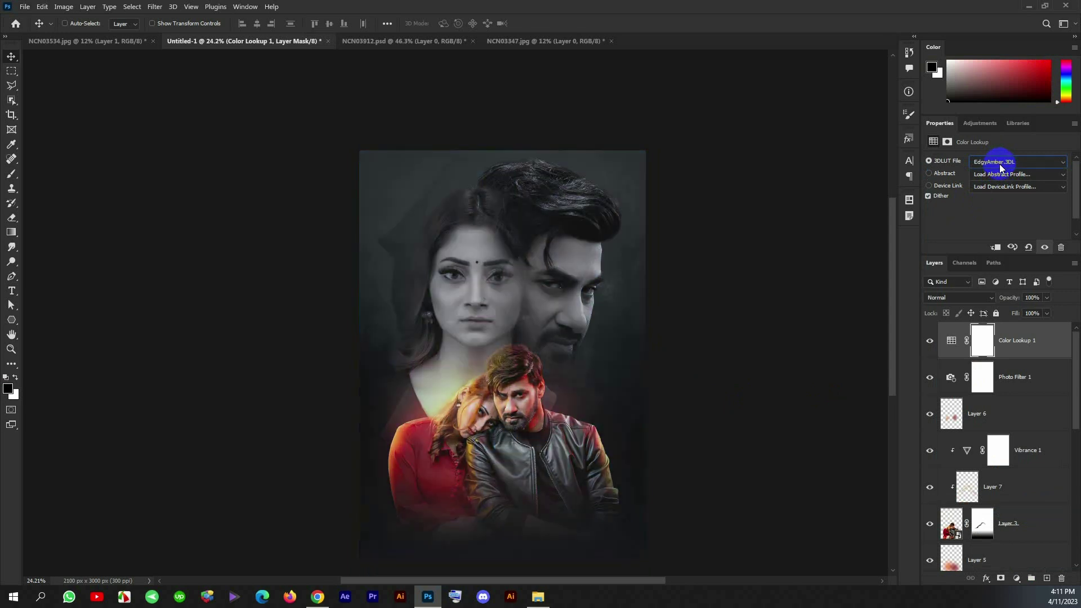
key(Down)
key(Down)
key(Down)
key(Down)
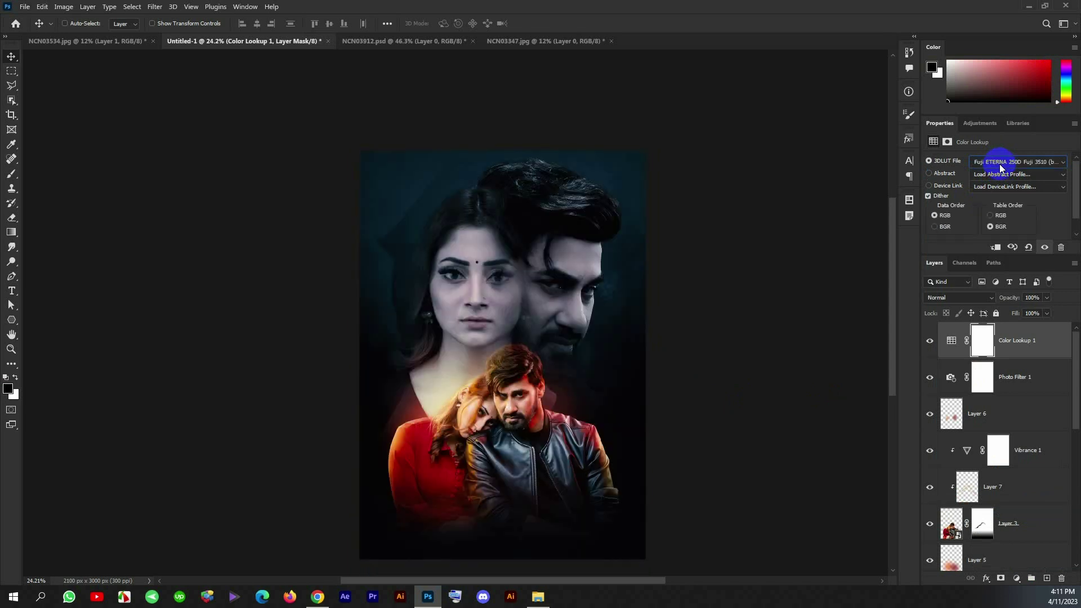
Compare with the look hidden, settle on Crisp_Warm, and add a new empty layer.
double_click(929, 341)
click(990, 163)
click(963, 249)
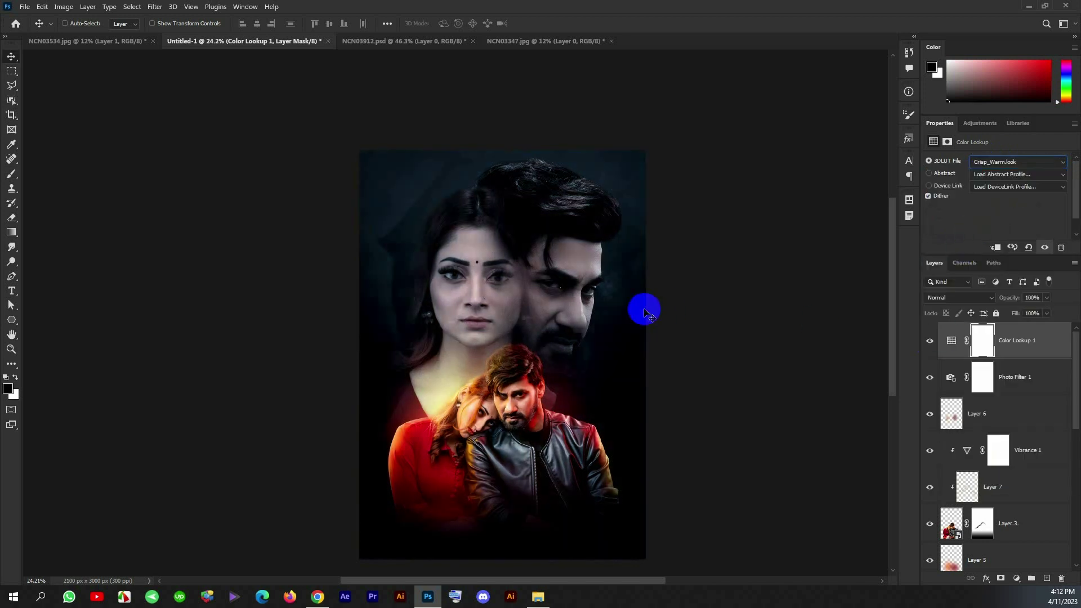
click(1046, 579)
Stamp the merged poster onto the new top layer with Apply Image.
click(70, 11)
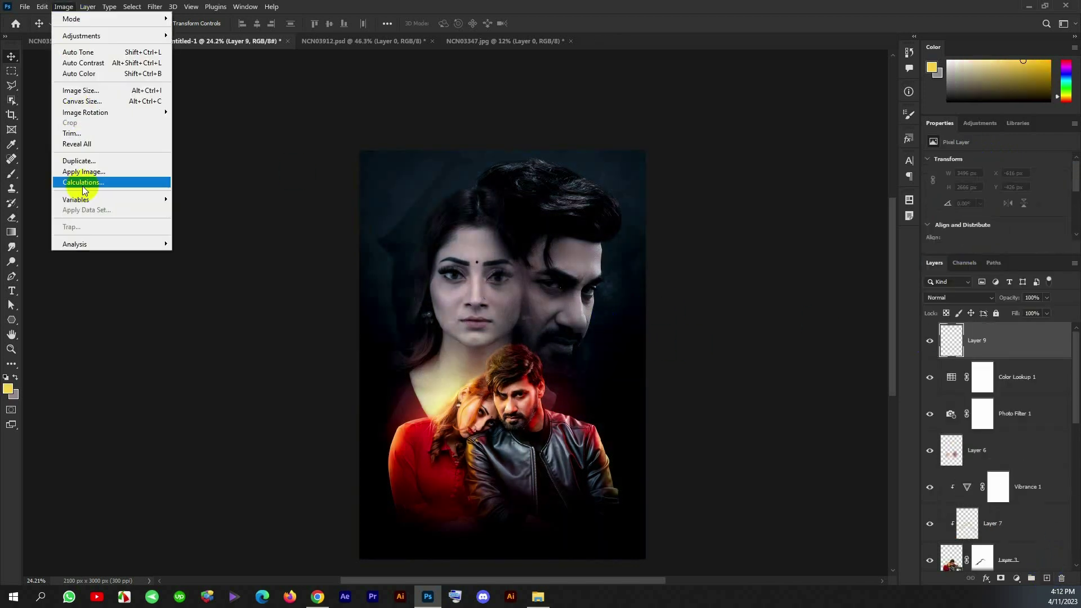
click(113, 181)
click(637, 157)
Run the SkinFiner plugin on the merged layer and return to Photoshop.
click(156, 7)
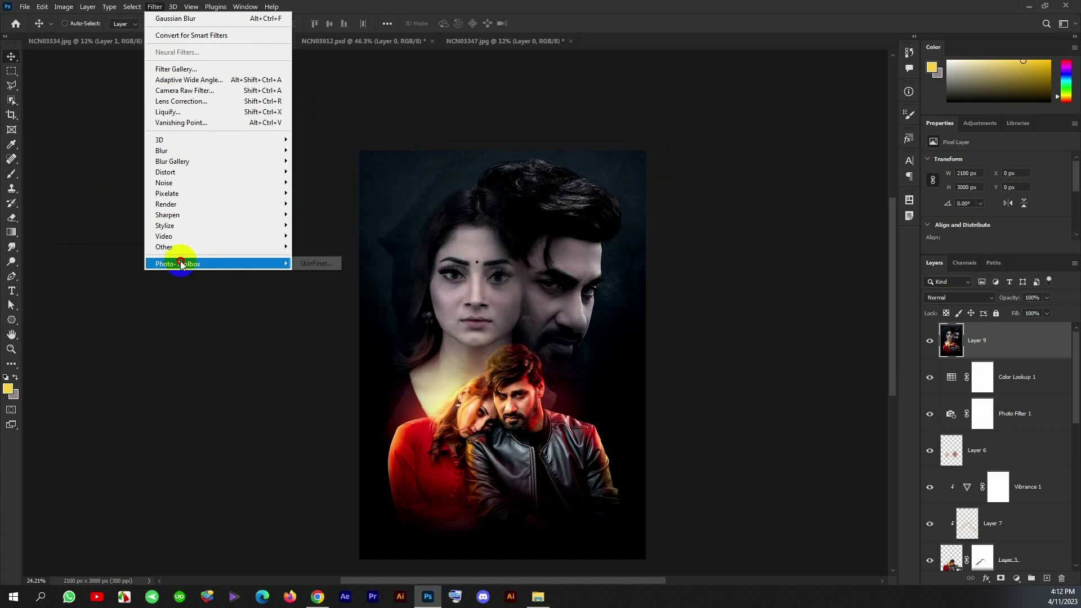
click(357, 253)
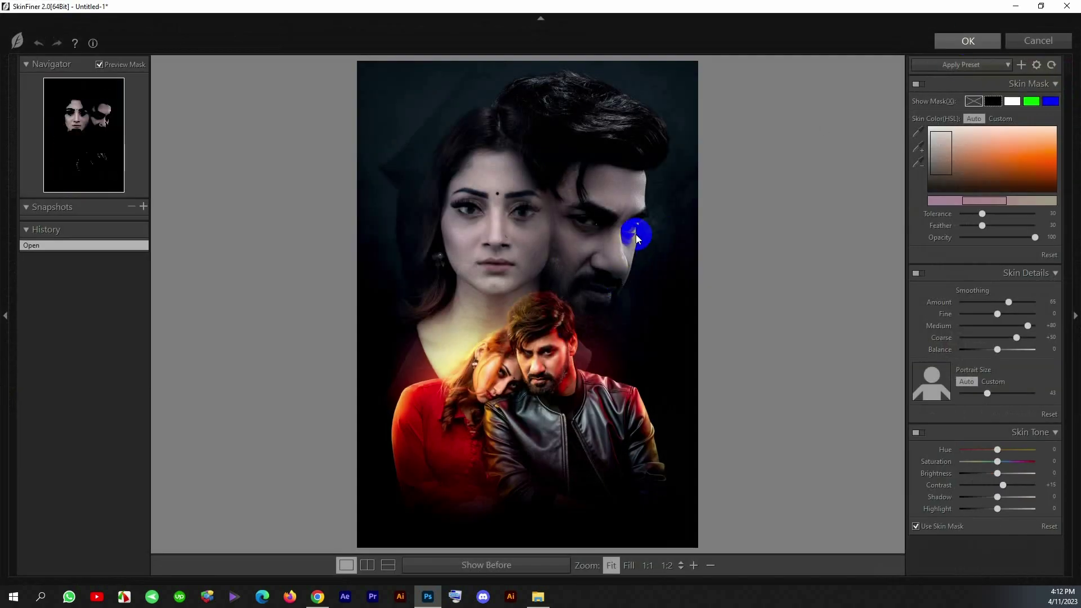
key(Return)
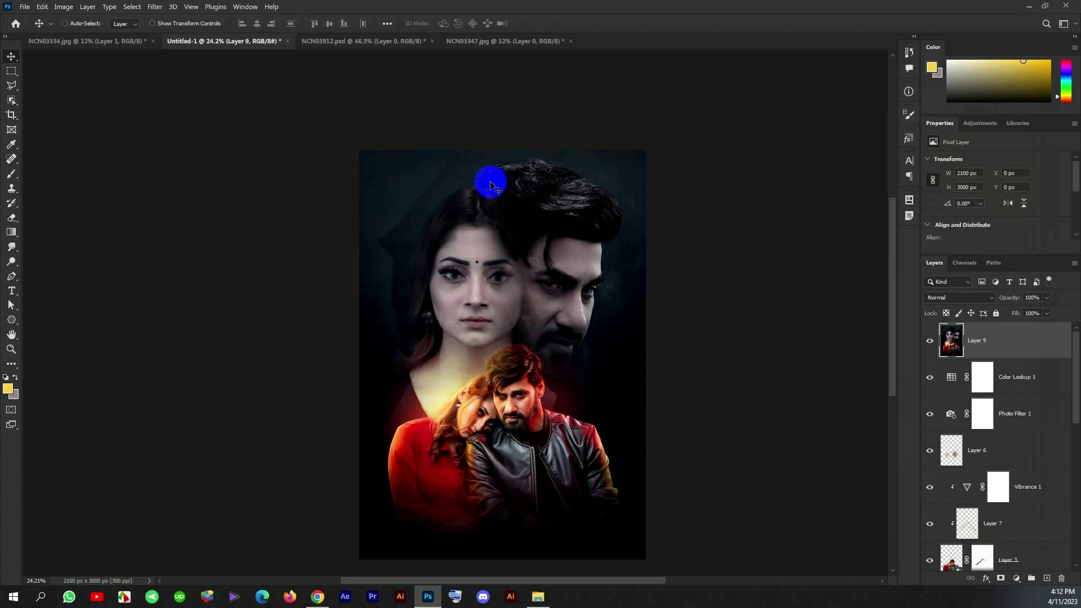
click(161, 9)
click(186, 90)
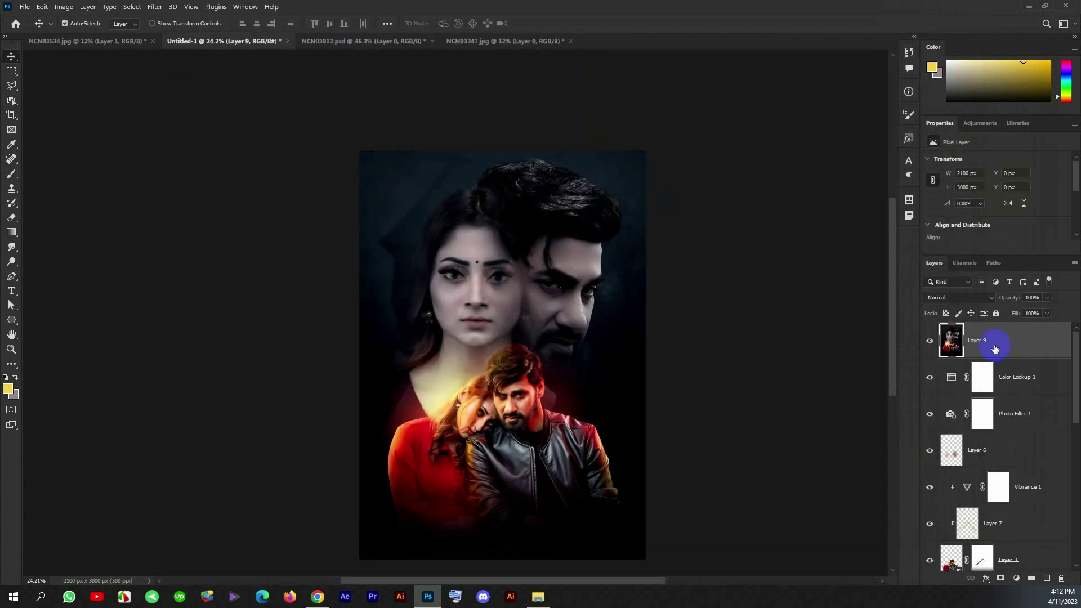
In the Camera Raw Filter, raise clarity, reduce texture, lift whites and warm the image.
click(155, 6)
click(186, 89)
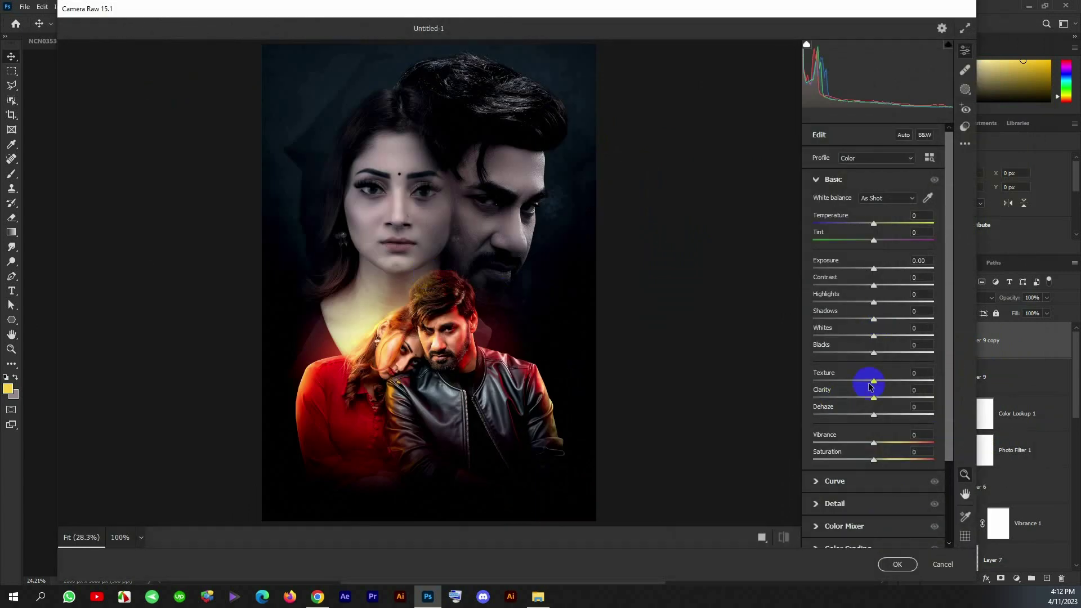
drag(877, 400, 892, 400)
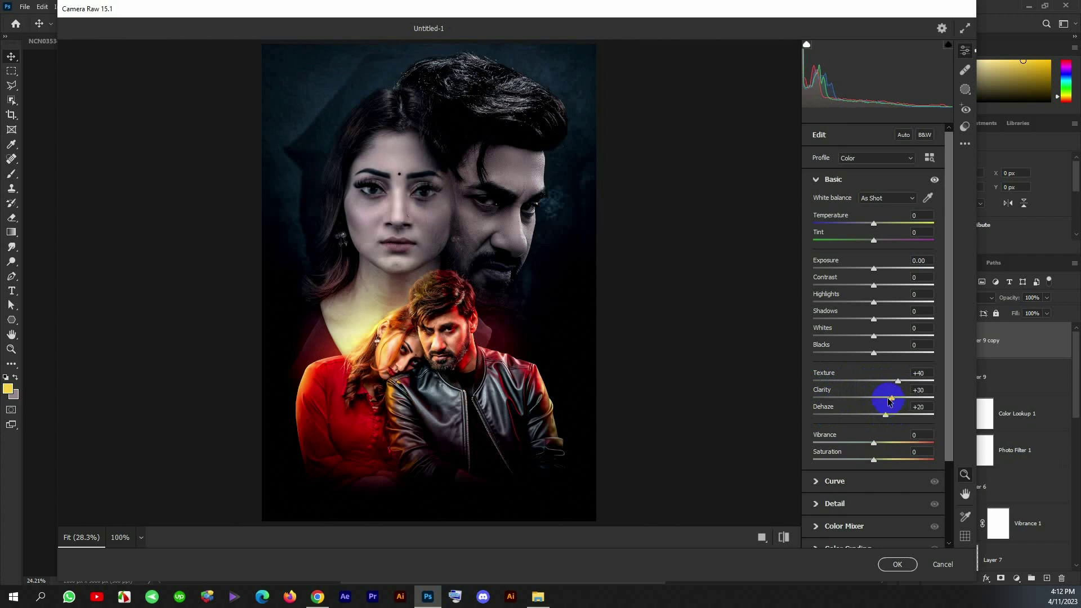
click(884, 382)
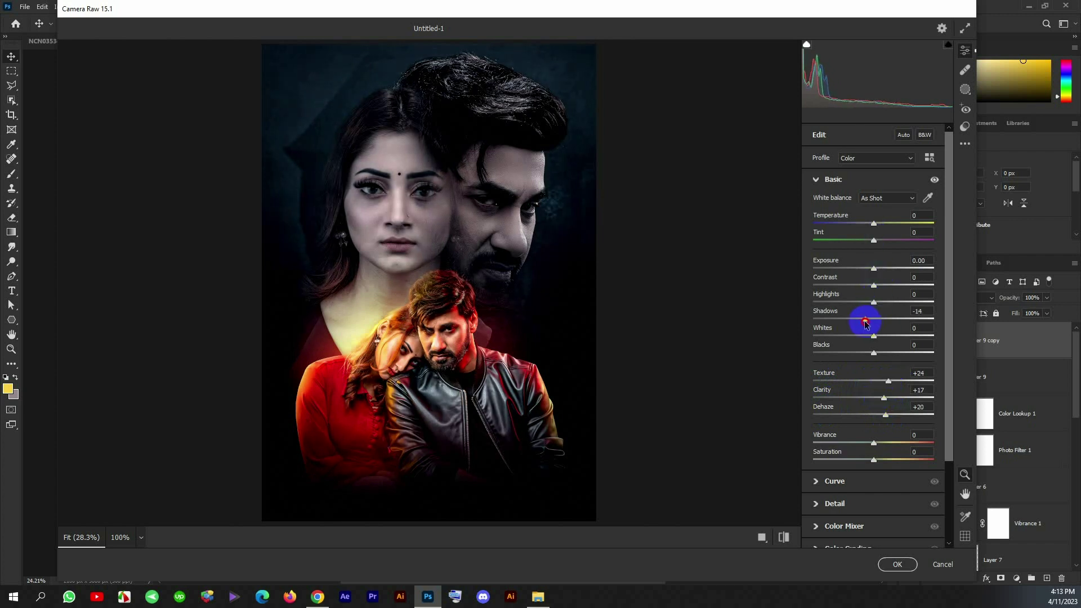
drag(888, 322, 883, 355)
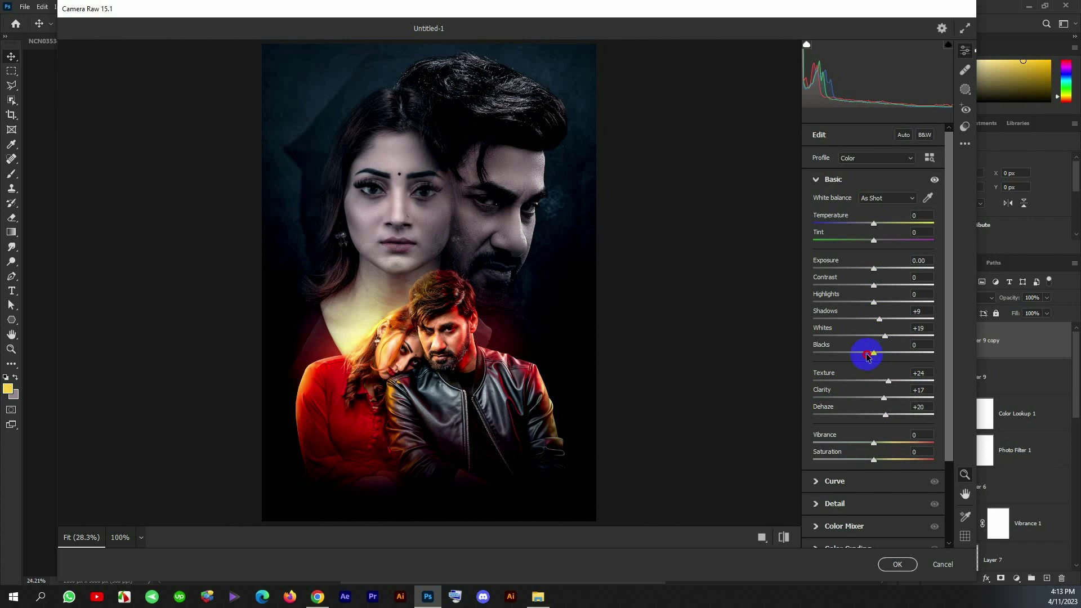
drag(874, 223, 876, 241)
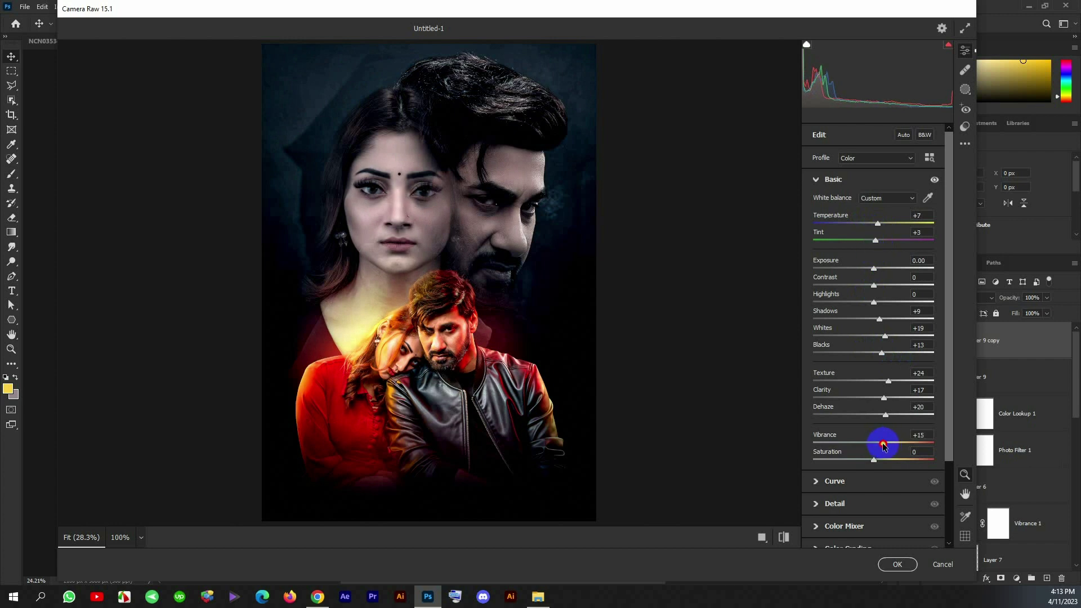
Give the Tone Curve shadows a slight lift and apply the Camera Raw adjustments.
click(834, 481)
drag(852, 326, 808, 325)
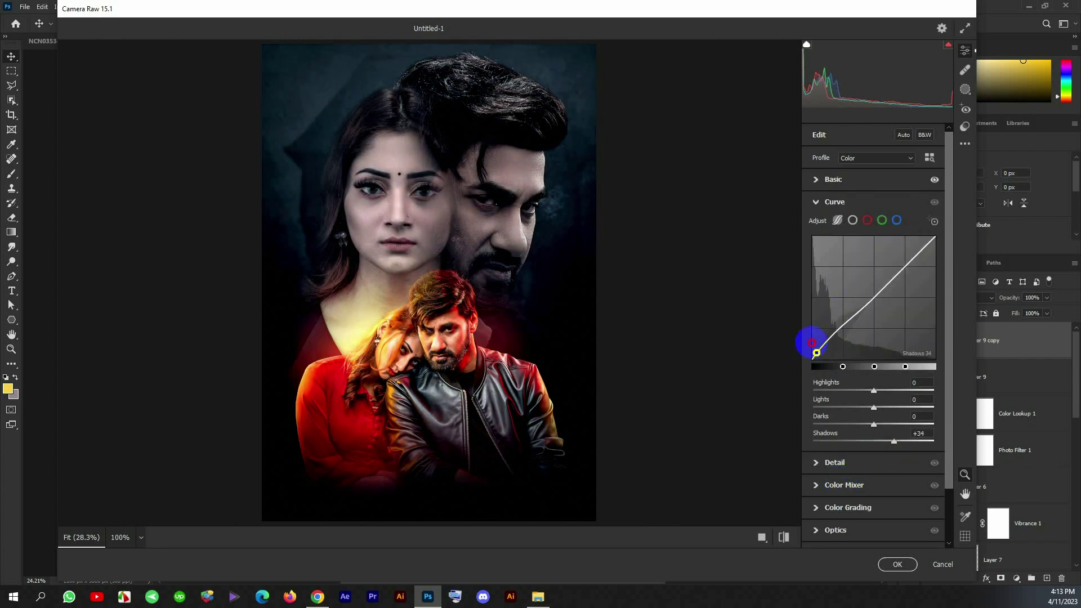
click(836, 462)
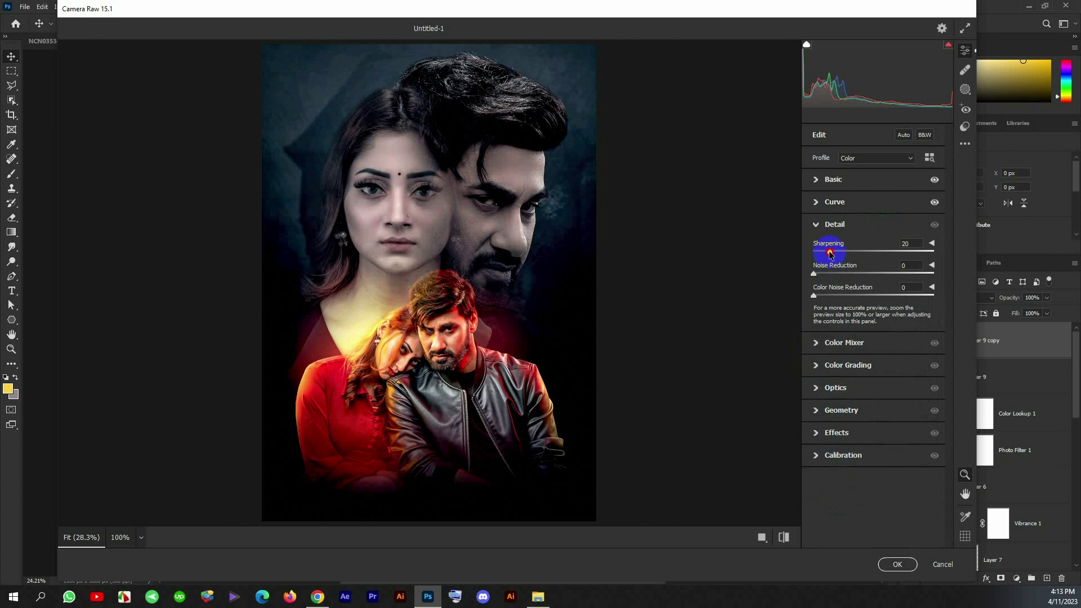
click(835, 202)
drag(843, 351, 834, 380)
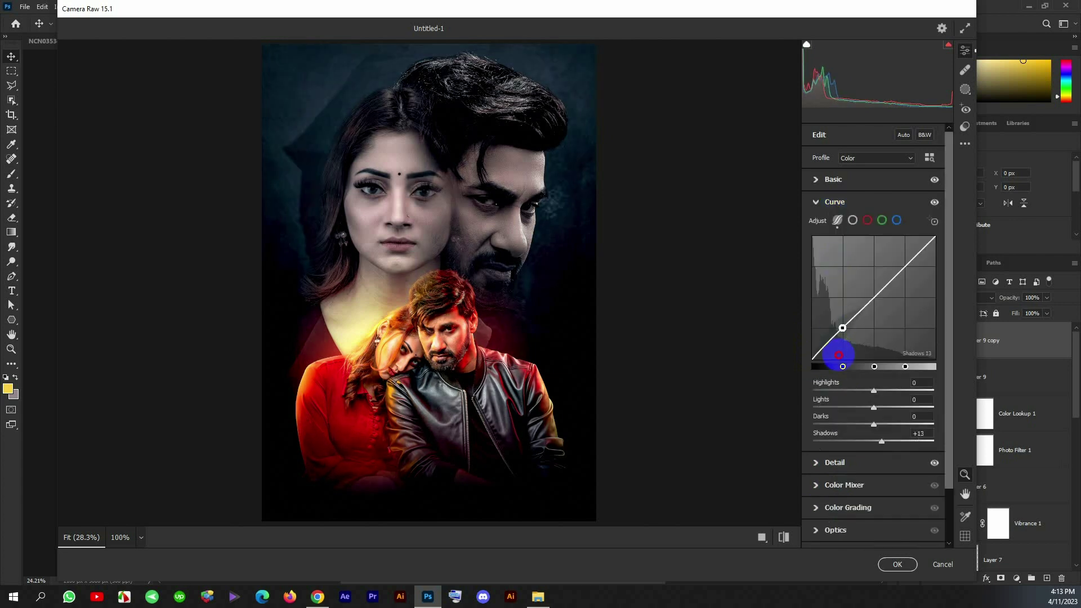
drag(856, 441, 879, 446)
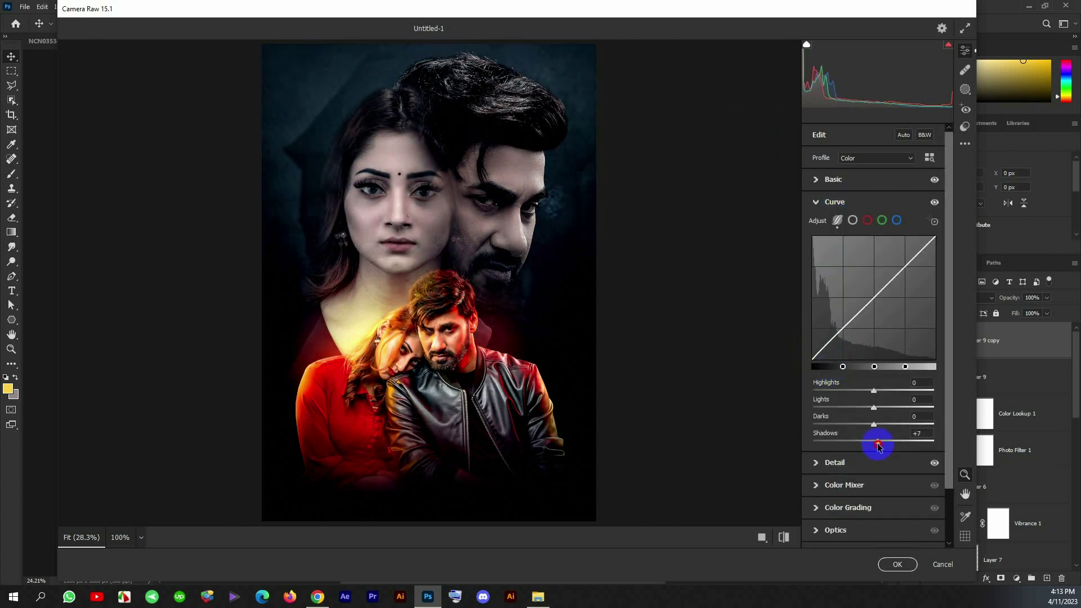
key(Return)
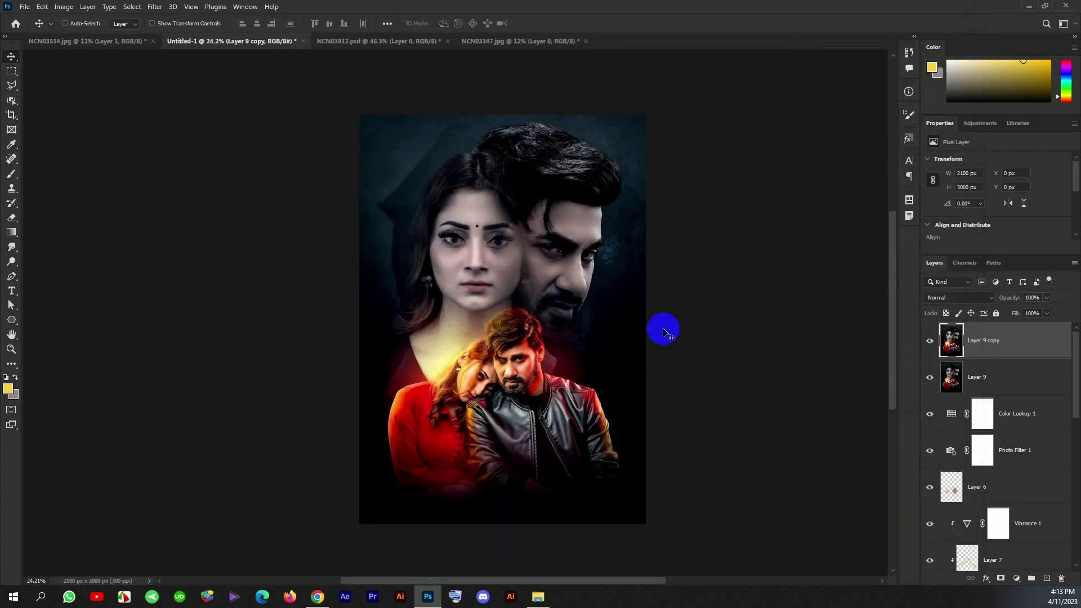
click(538, 597)
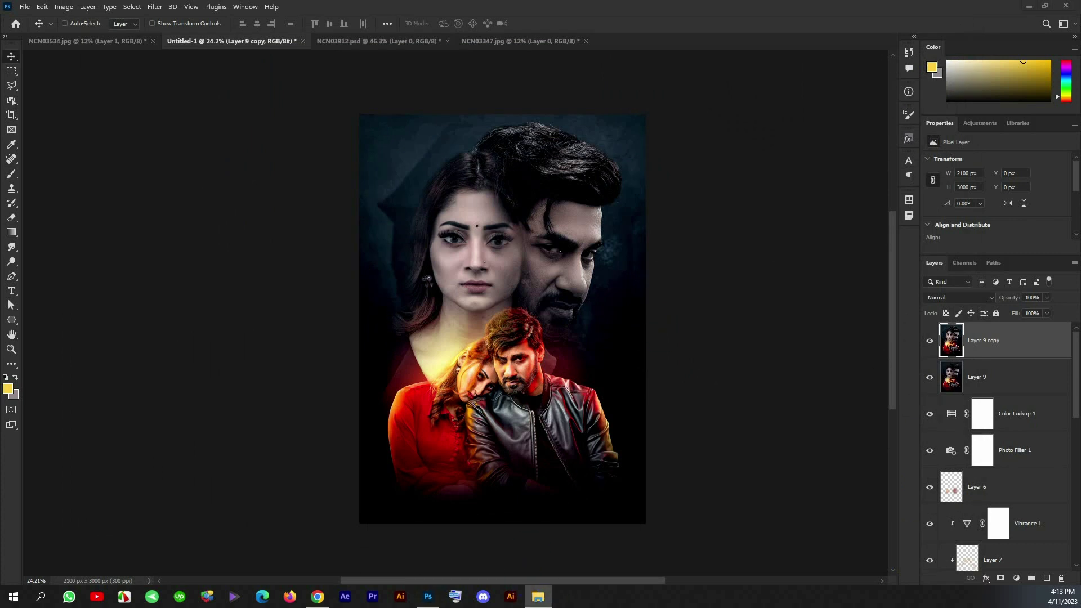